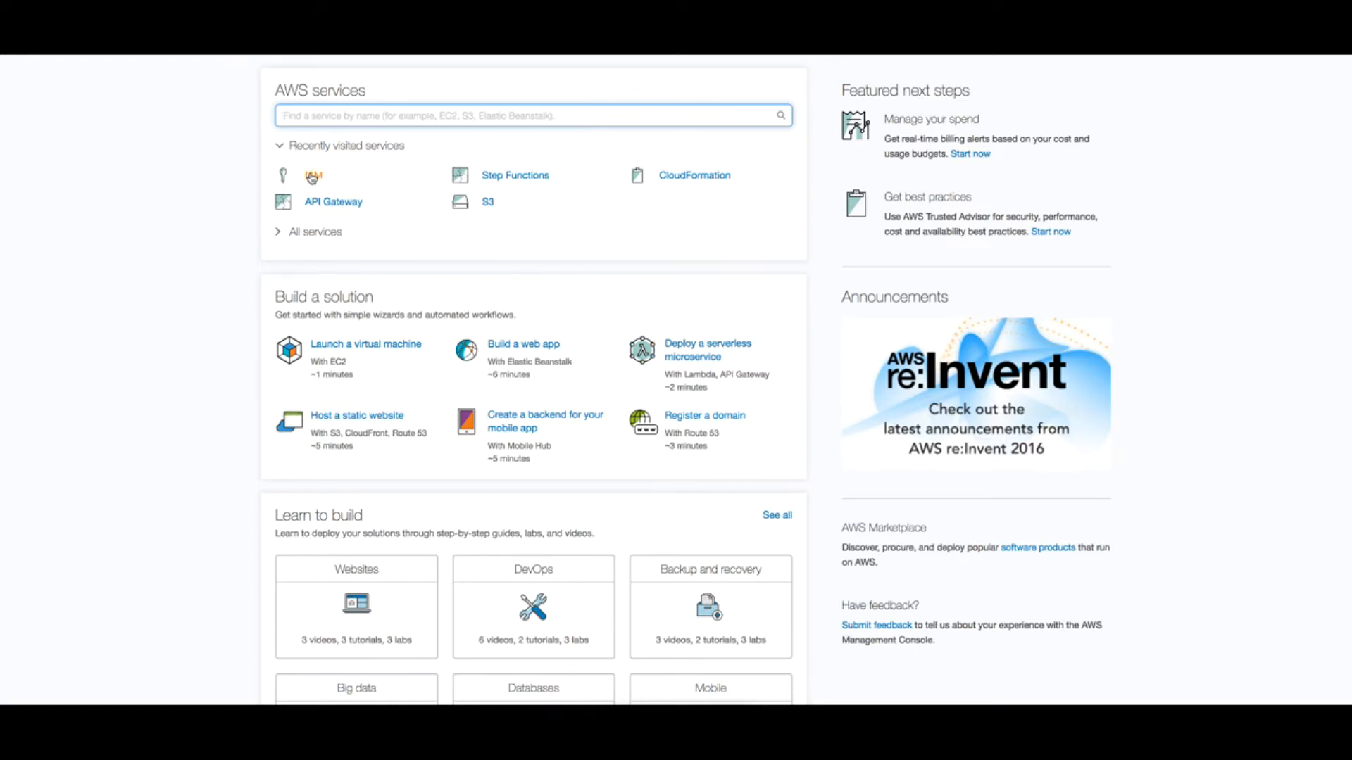
- Attach the AmazonS3ReadOnlyAccess policy to the LambdaStepFunctions role, filtering policies by 's3'
click(315, 178)
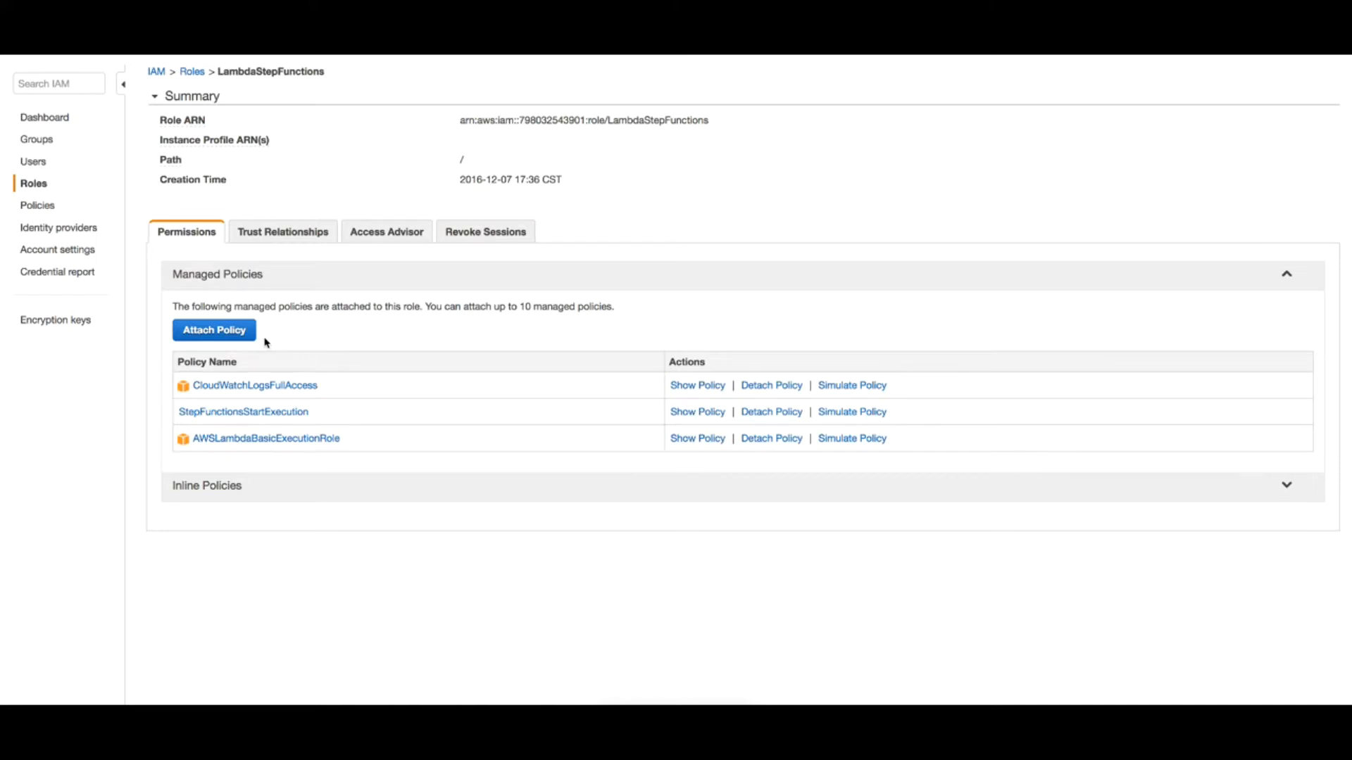
click(222, 332)
click(465, 160)
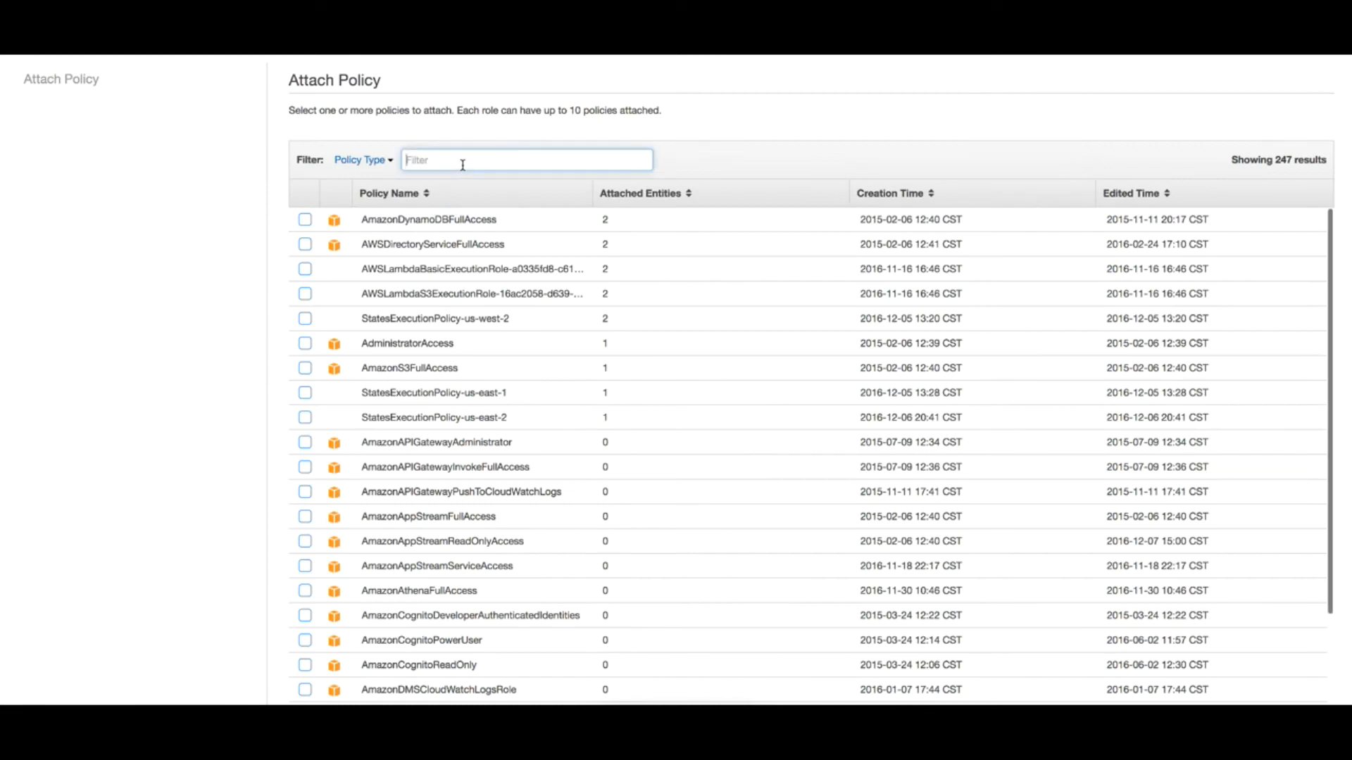
text(s3)
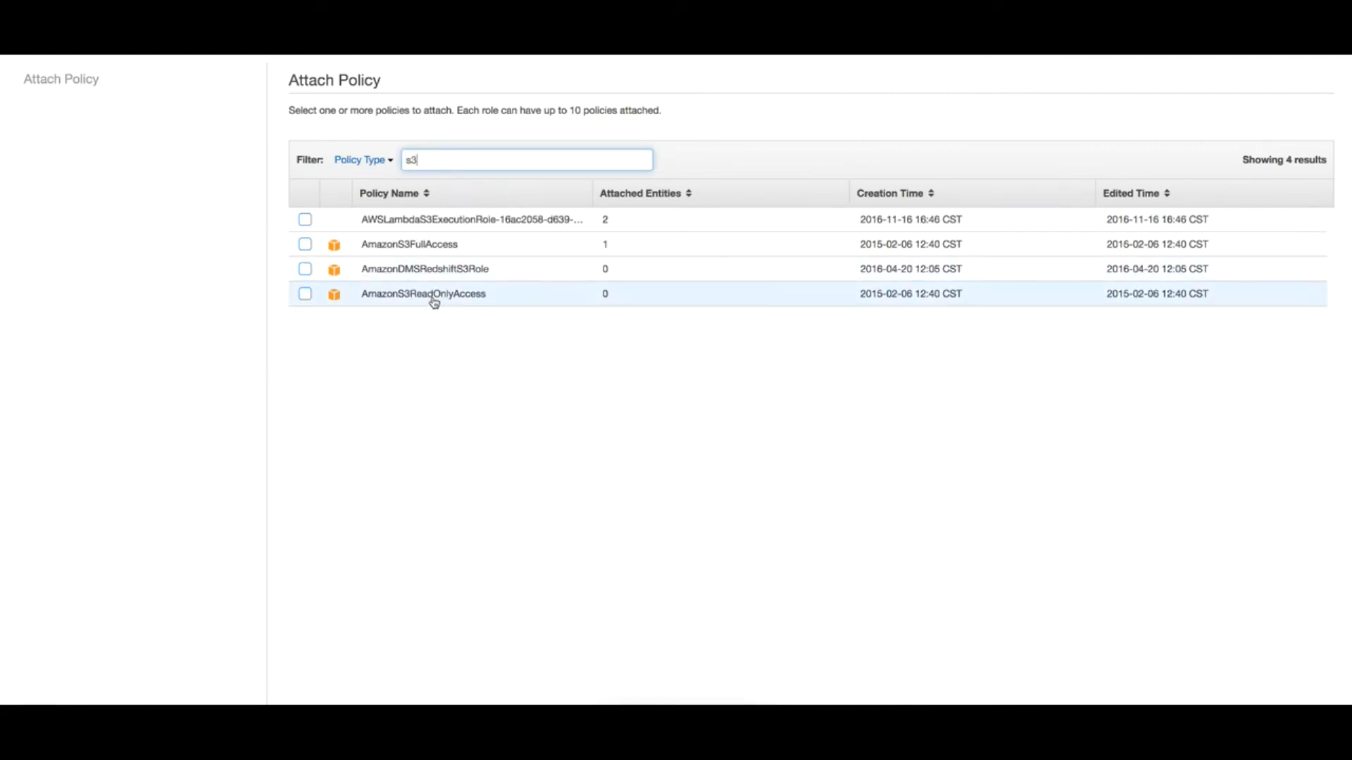
click(305, 295)
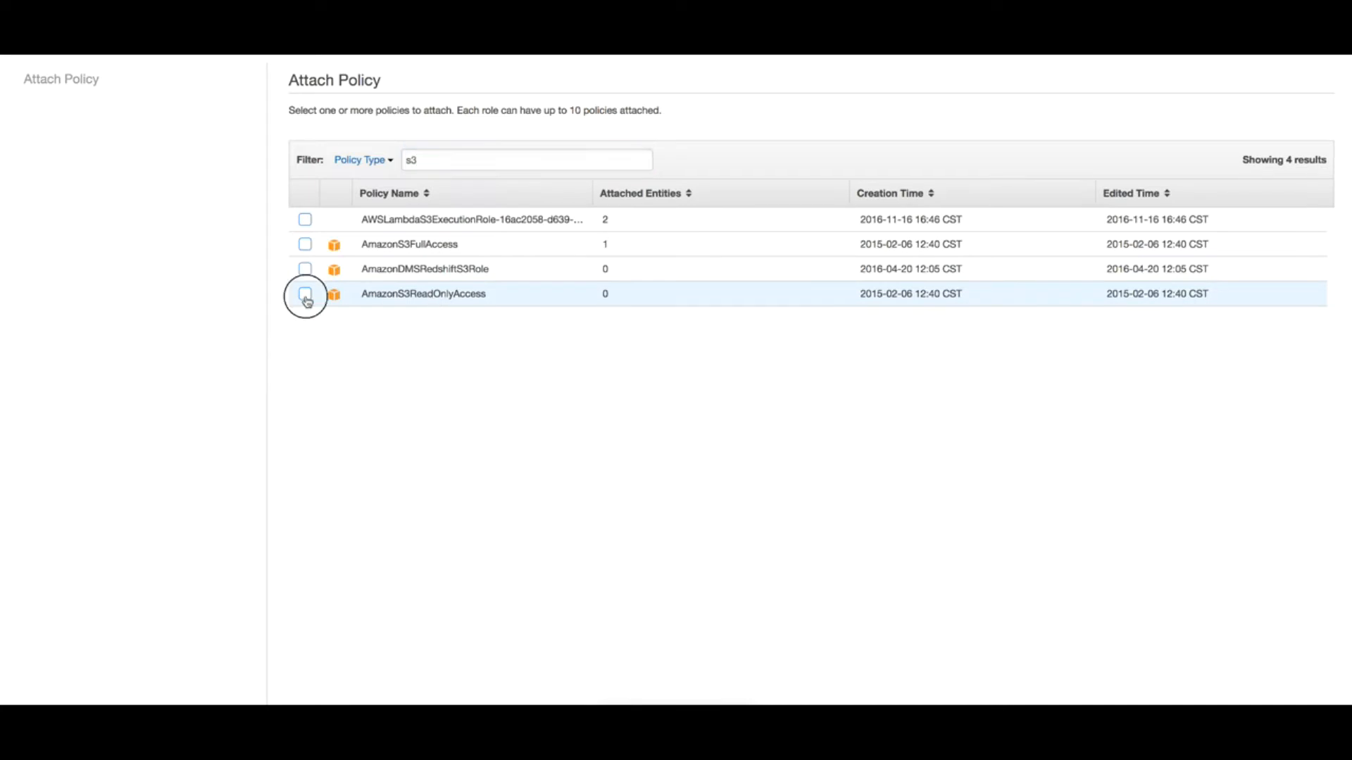
click(1299, 687)
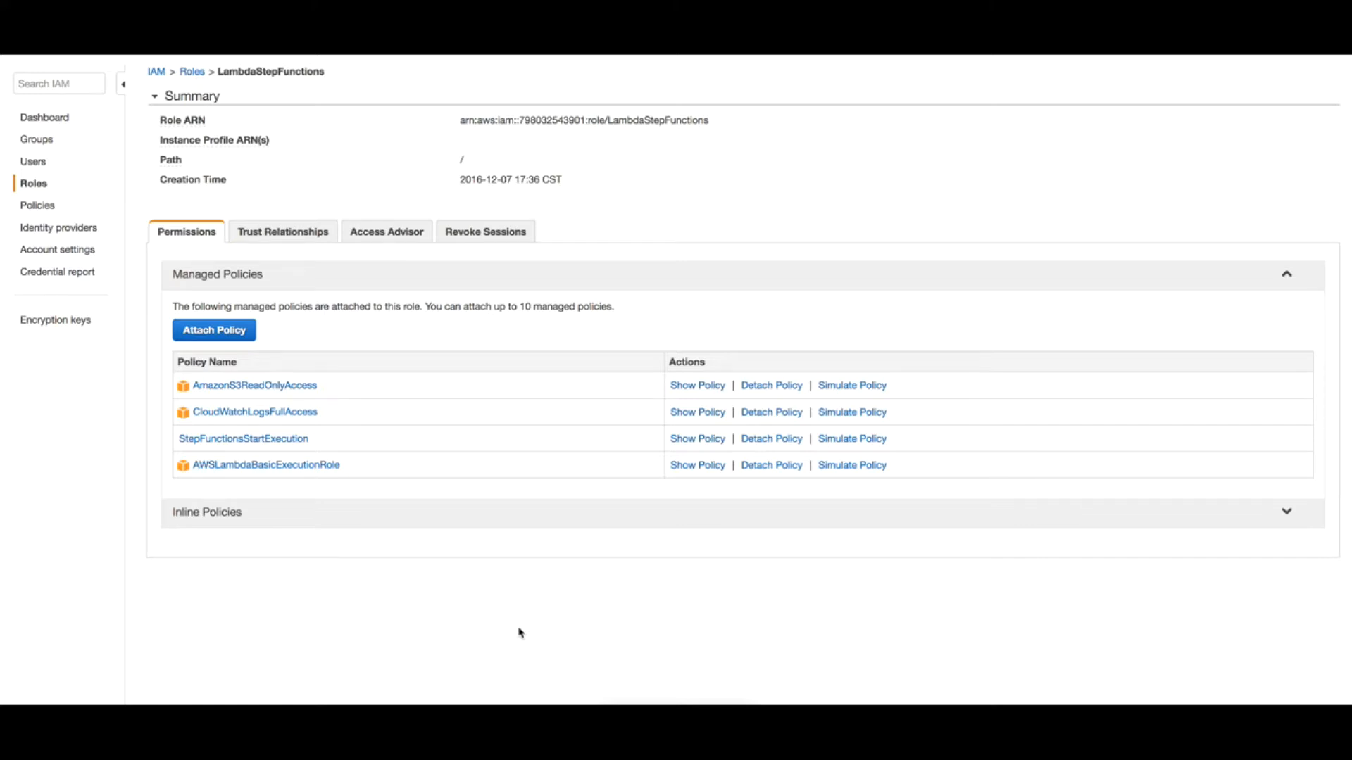
click(508, 695)
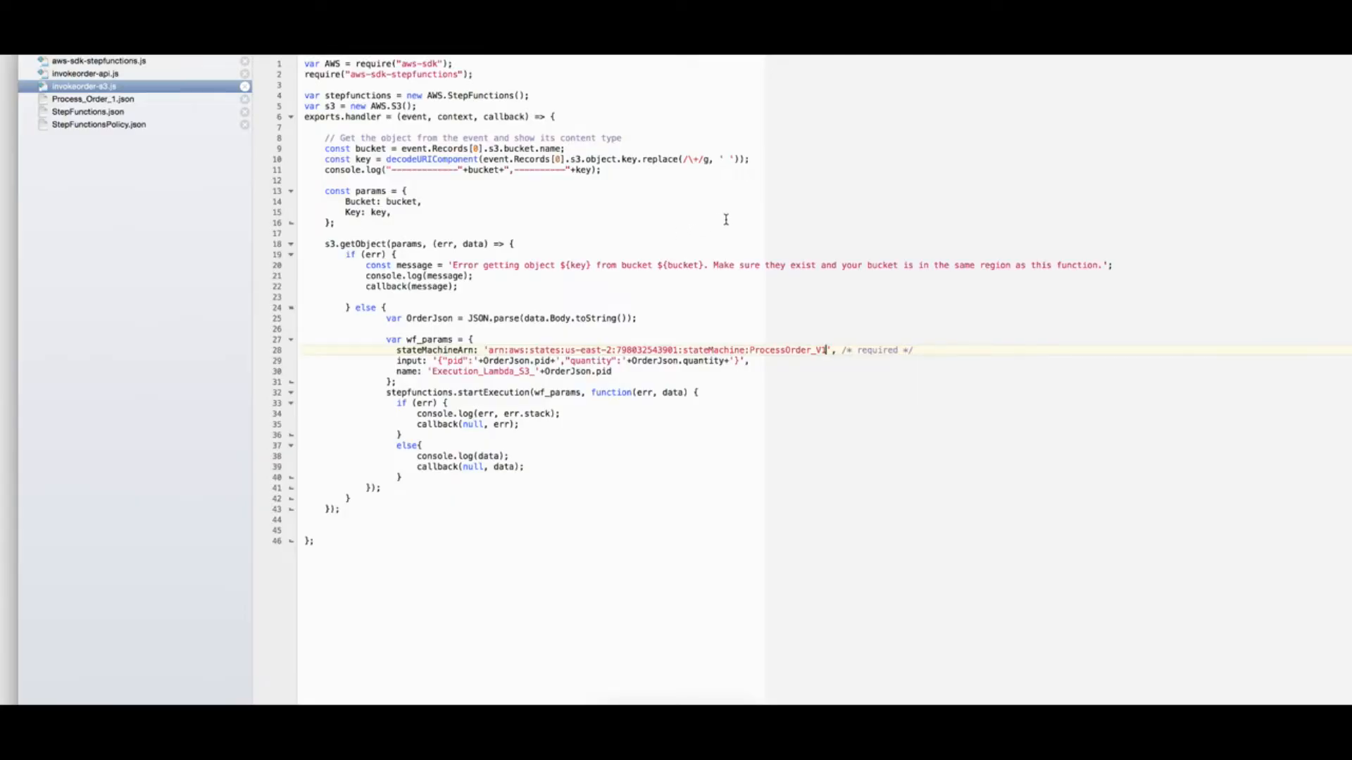
- Review the stepfunctions and s3 clients and the bucket and key variables read from the event
click(330, 75)
click(328, 95)
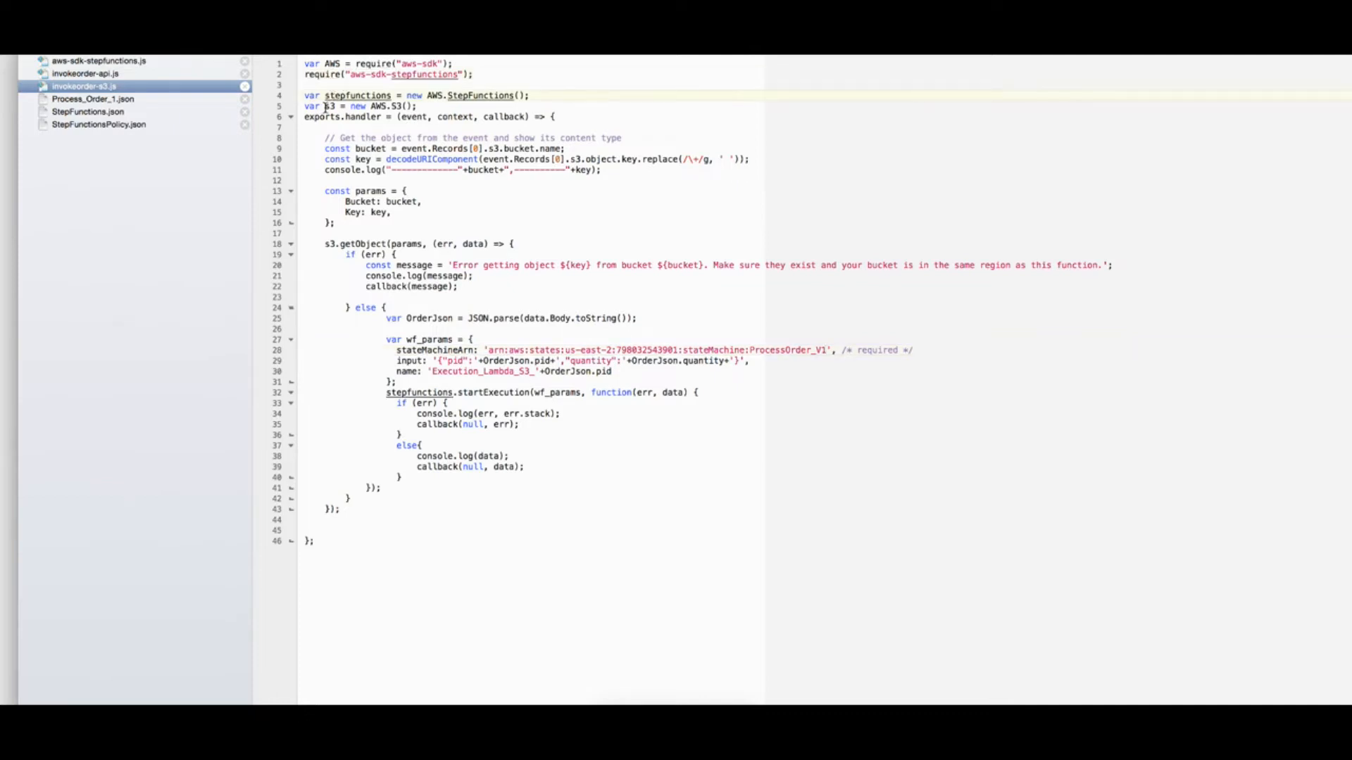
double_click(328, 105)
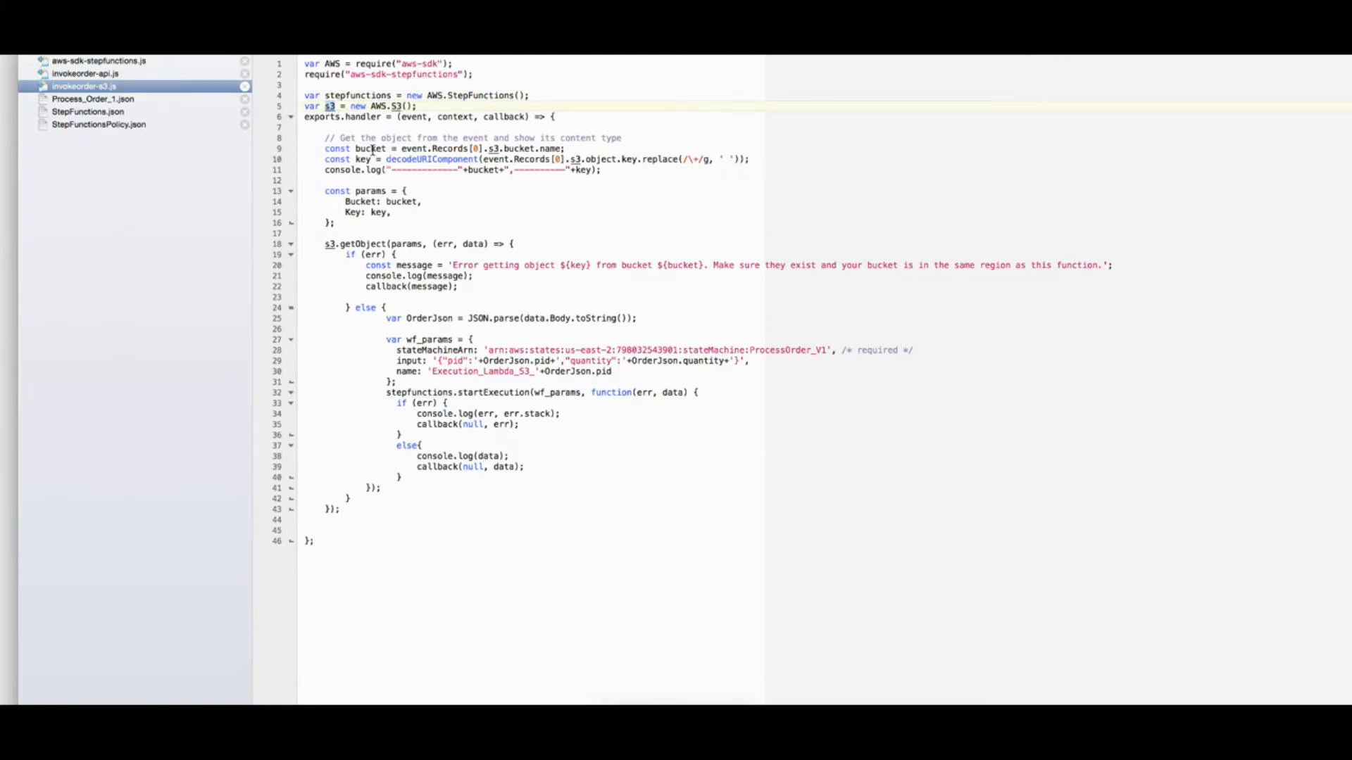
double_click(373, 148)
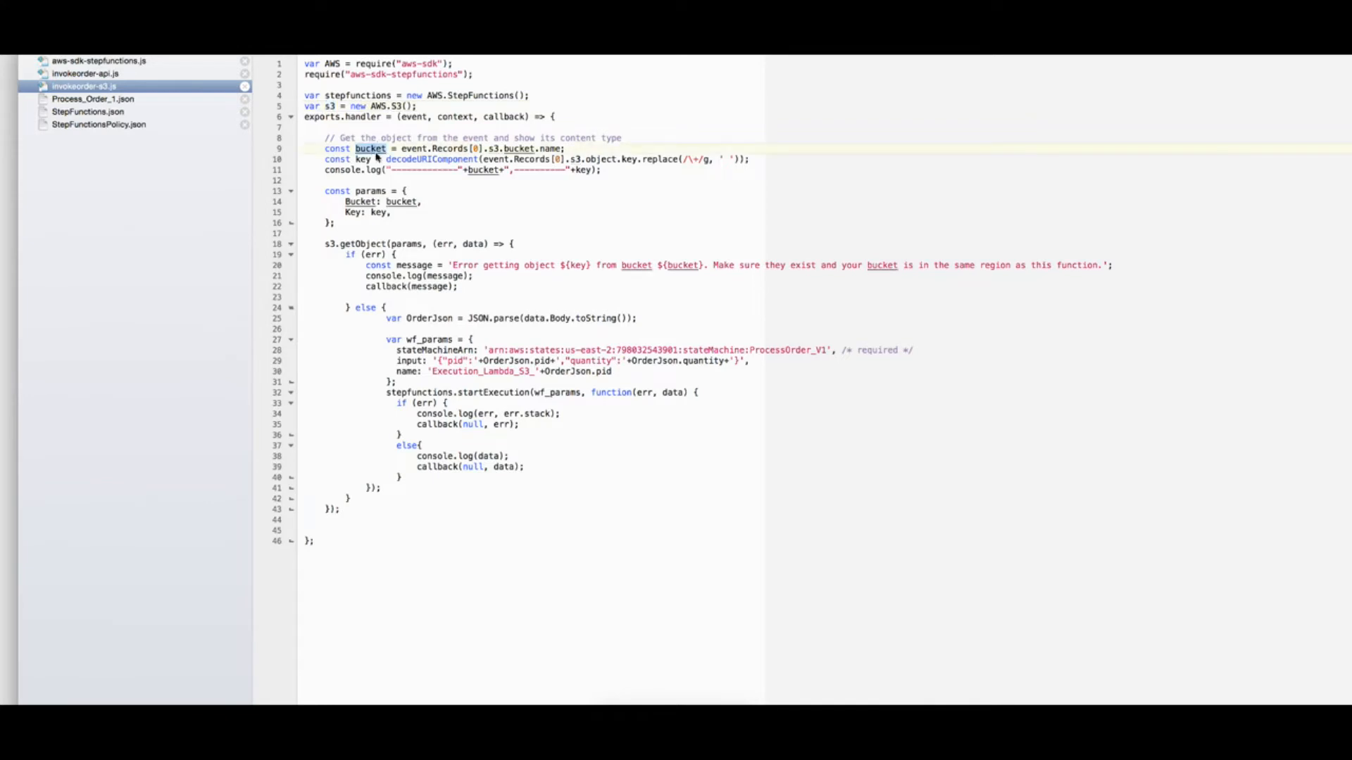
double_click(363, 159)
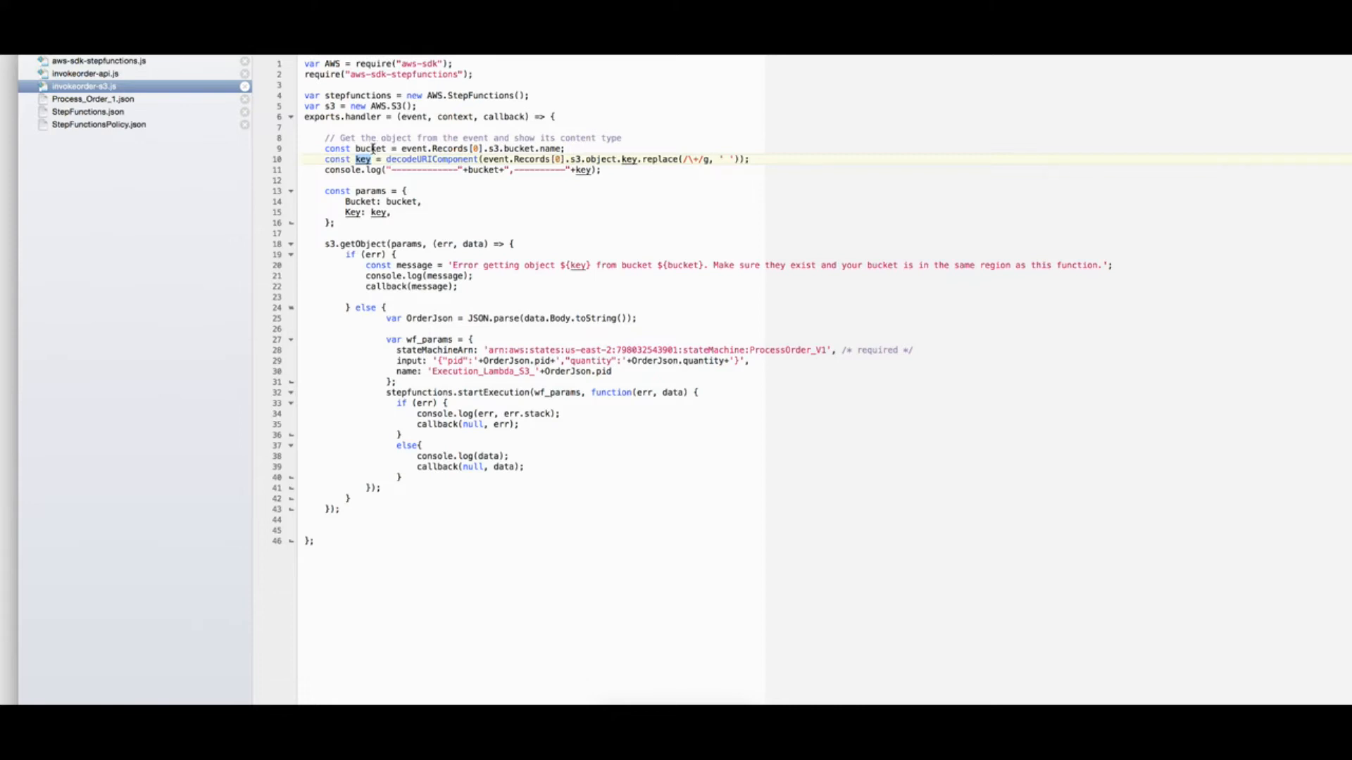
double_click(365, 150)
double_click(363, 160)
double_click(485, 170)
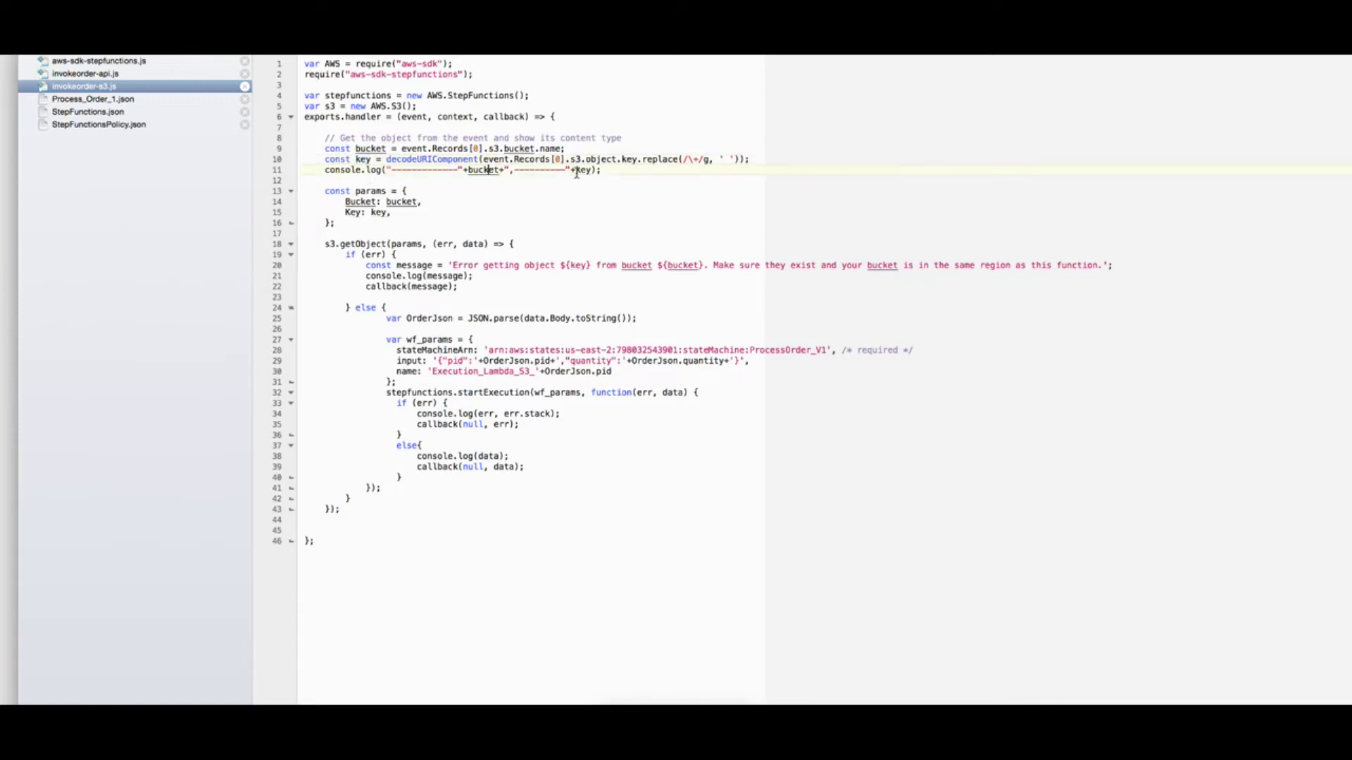
- Review the params object with Key and the s3 getObject call returning the order data
double_click(370, 191)
double_click(352, 213)
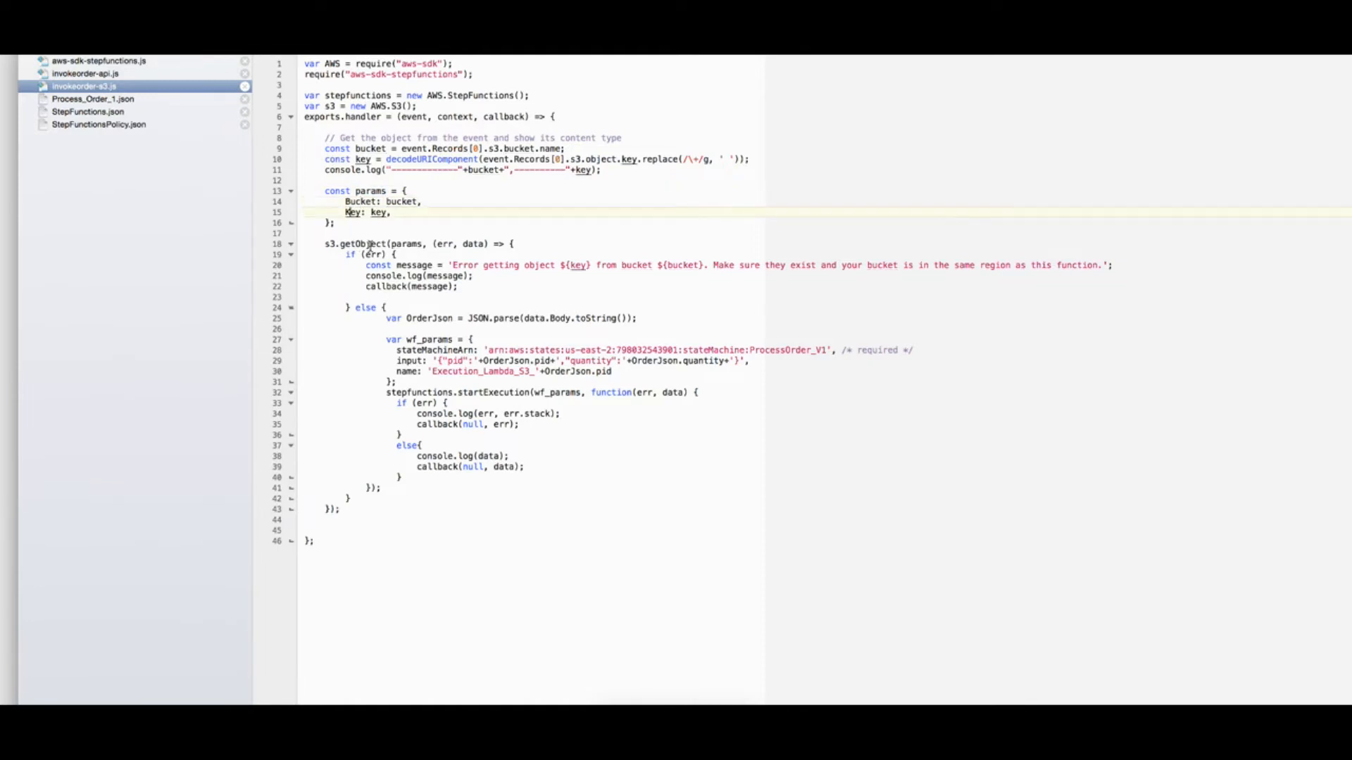
double_click(362, 244)
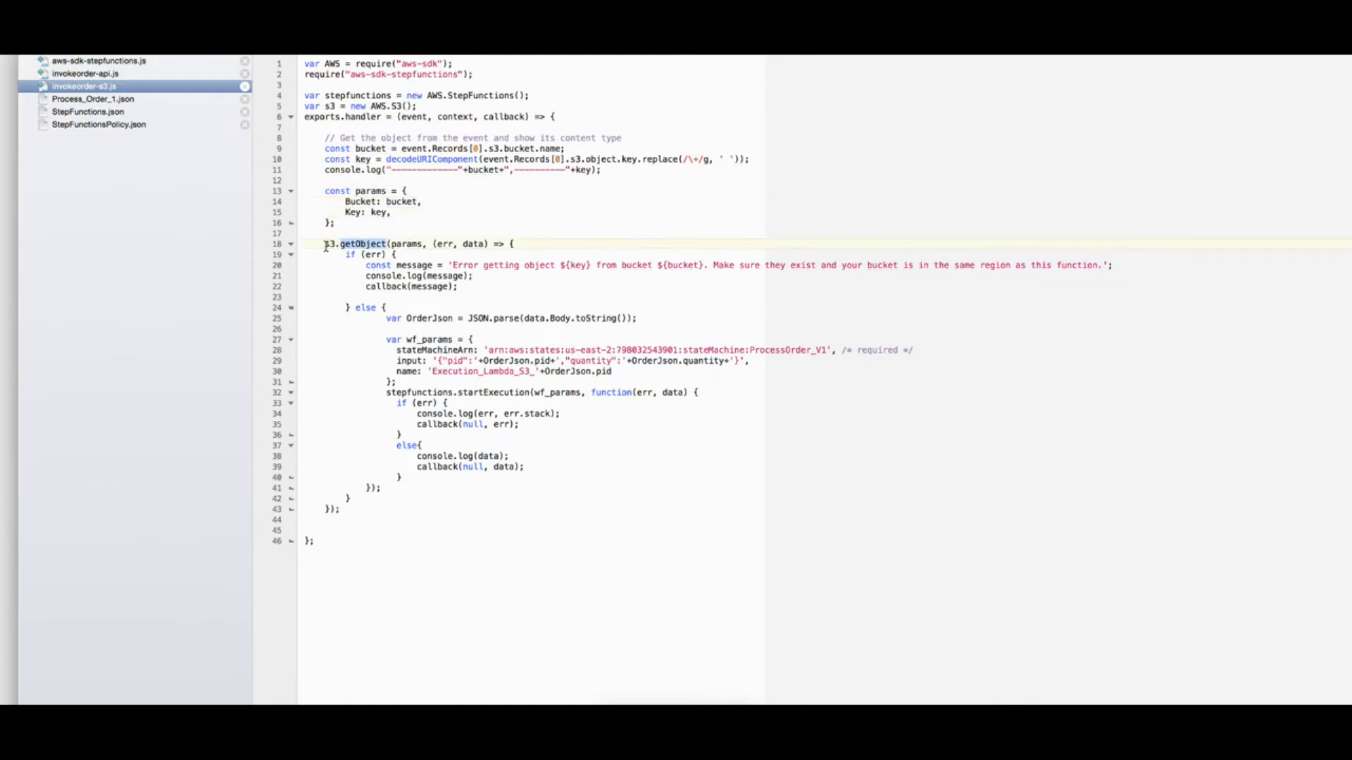
double_click(406, 244)
double_click(473, 244)
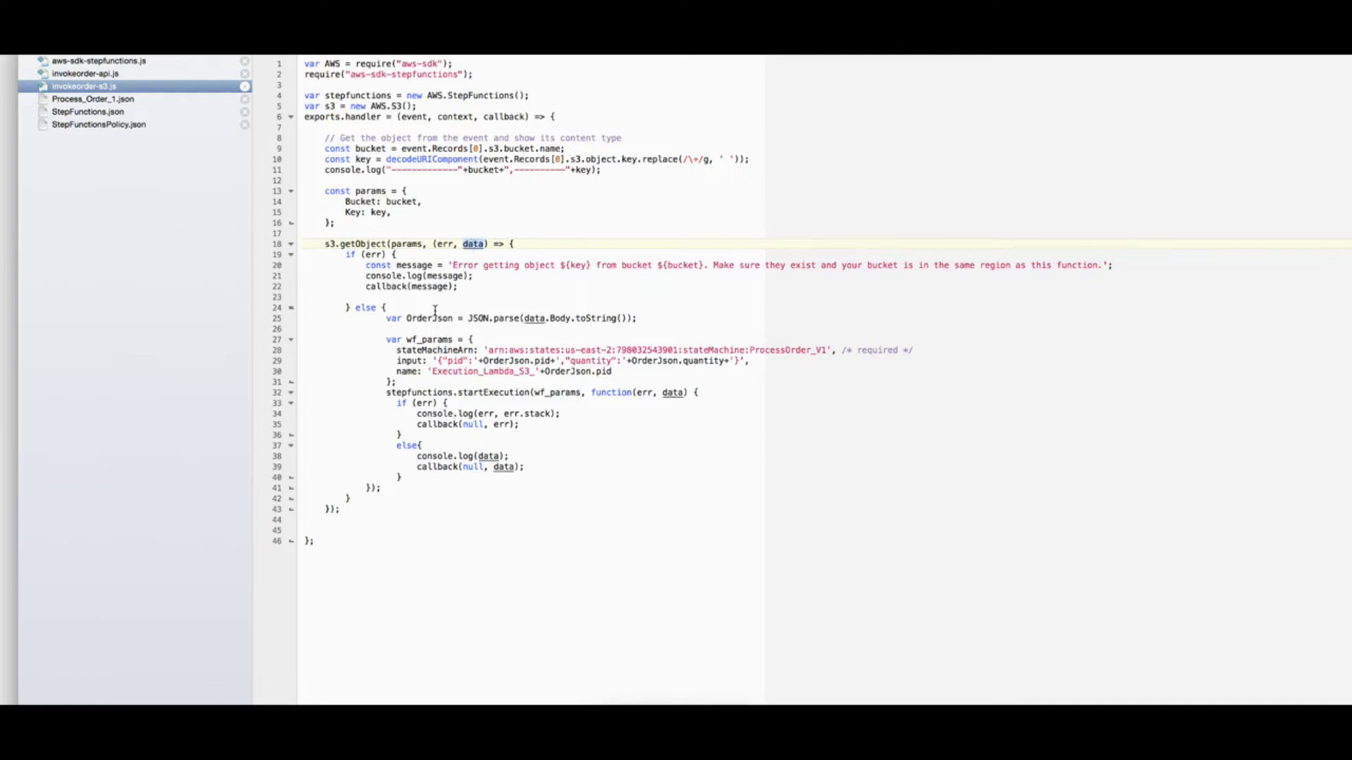
click(388, 307)
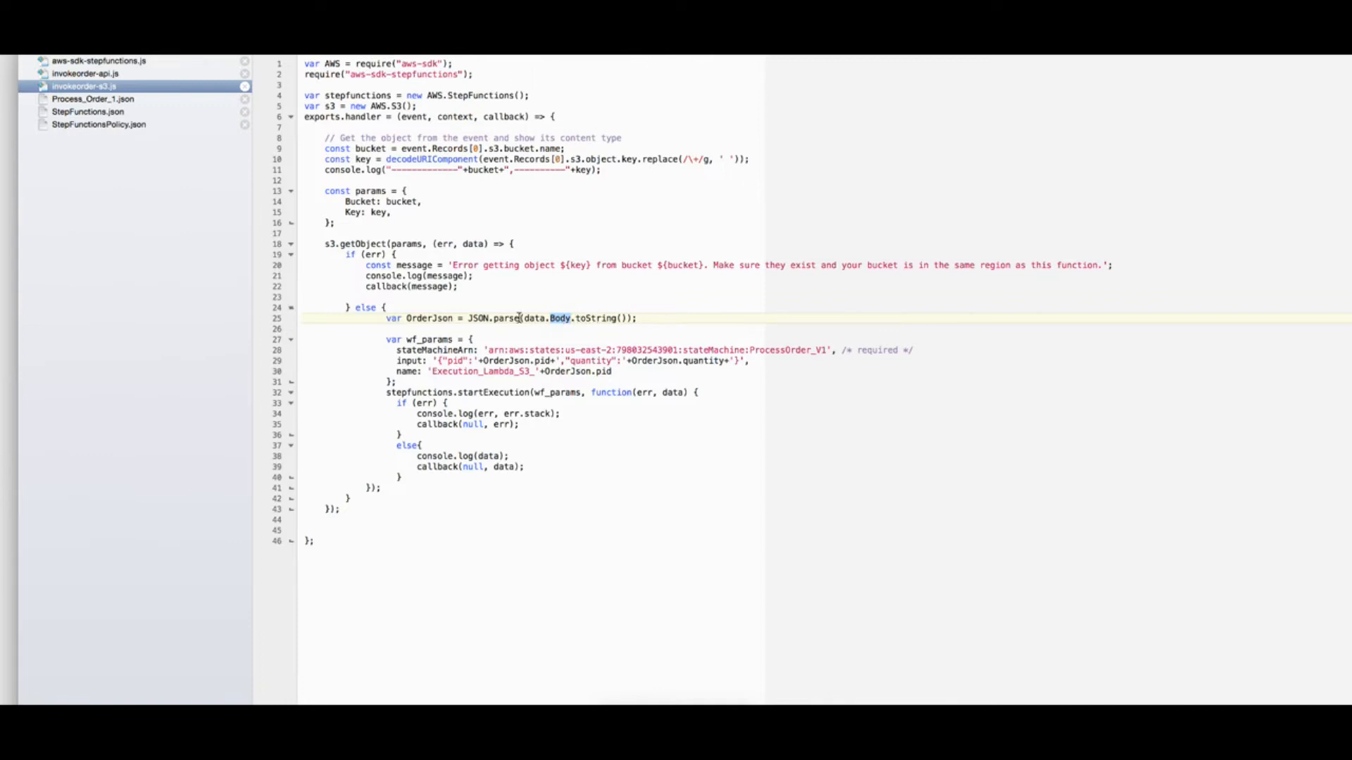
- Review OrderJson parsing, the pid and quantity input, and startExecution on the ProcessOrder_V1 ARN
double_click(435, 318)
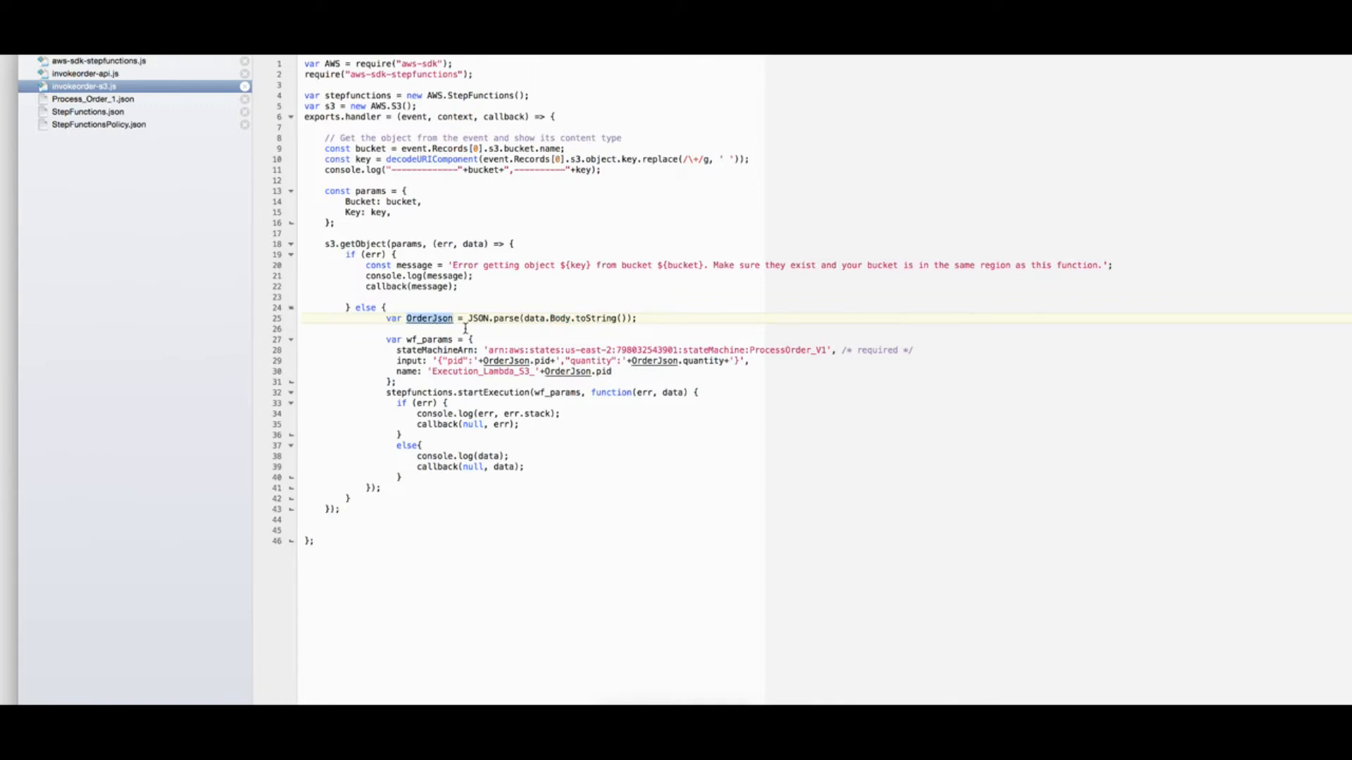
click(434, 318)
double_click(434, 318)
double_click(545, 362)
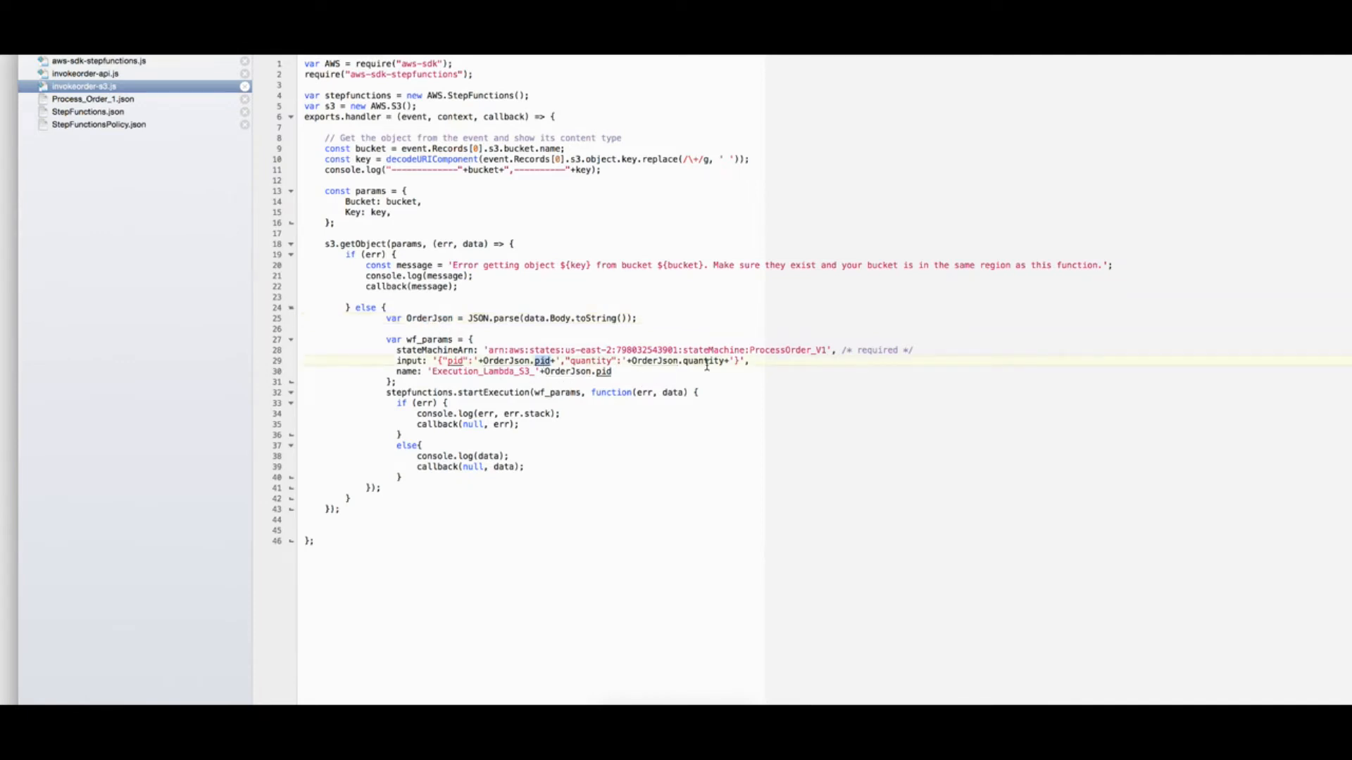
double_click(702, 363)
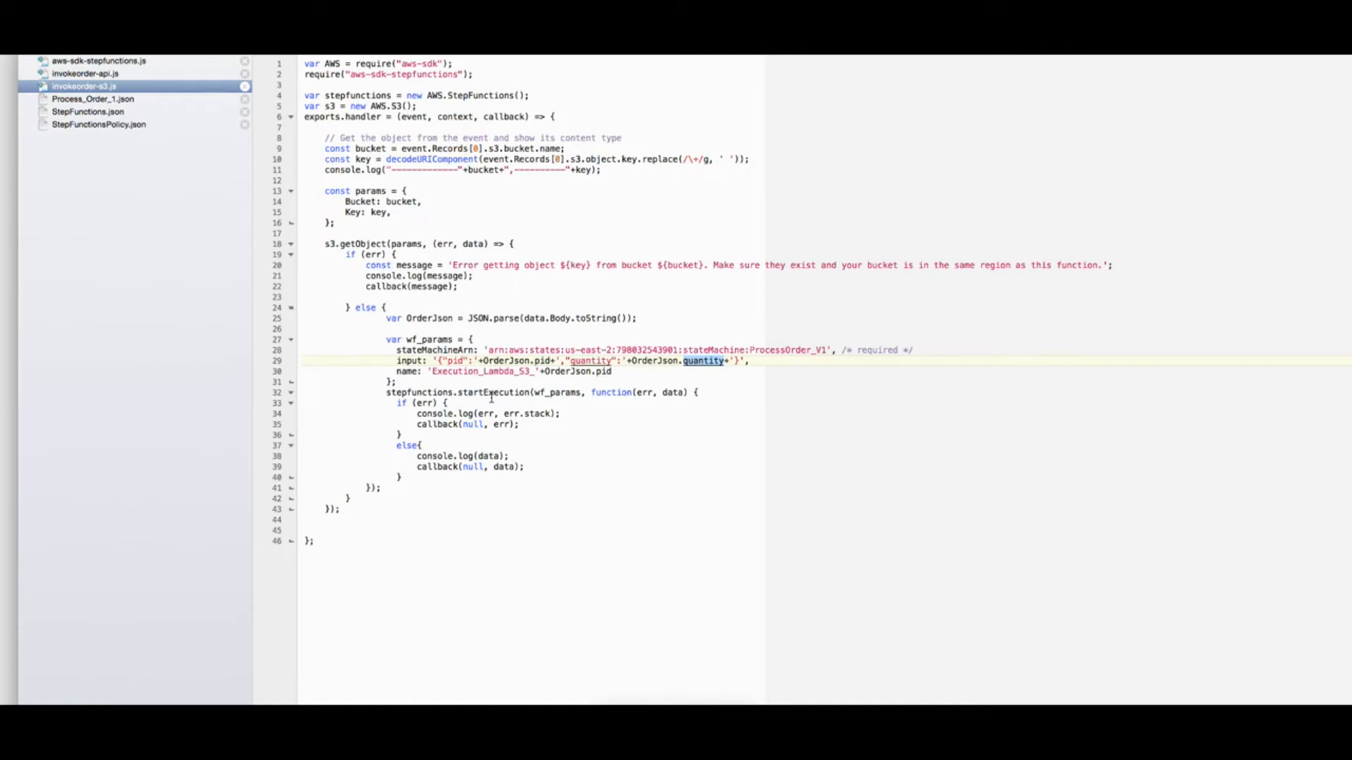
double_click(497, 393)
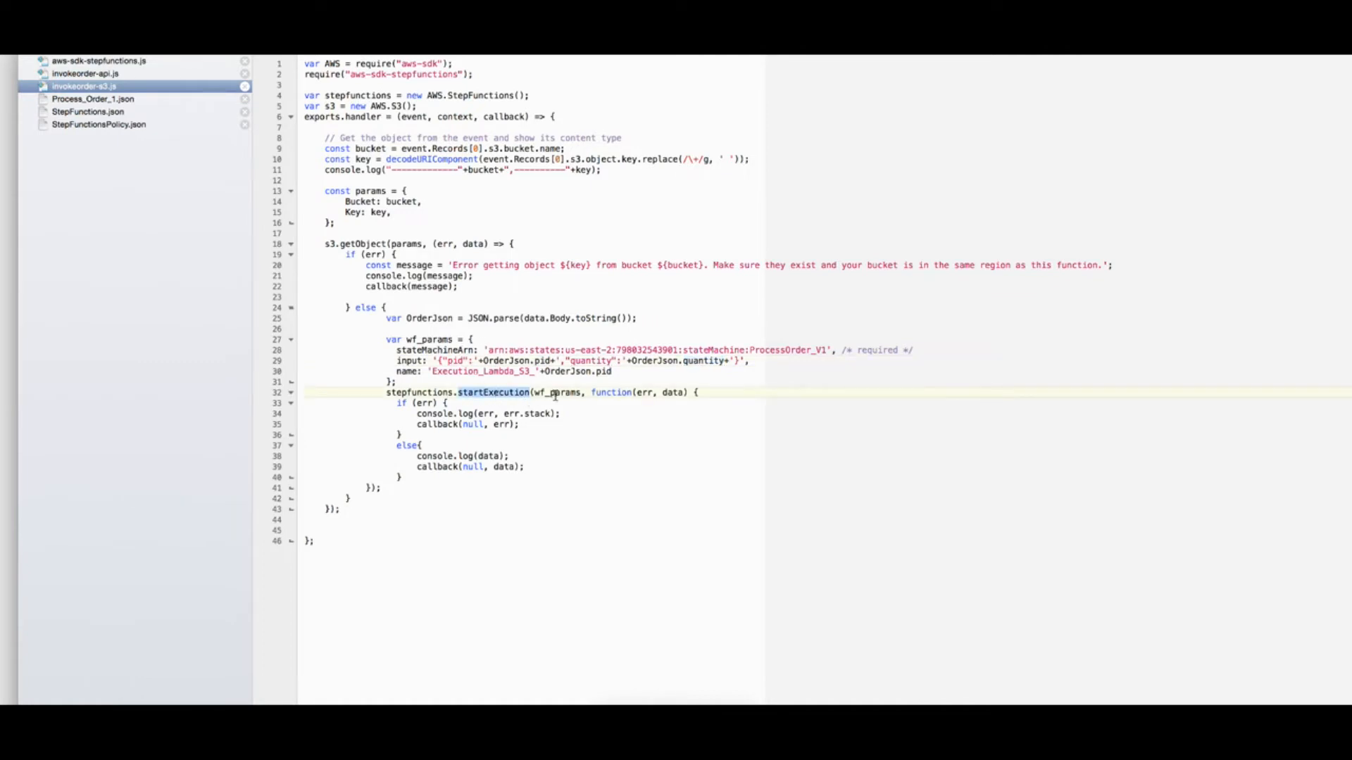
double_click(462, 350)
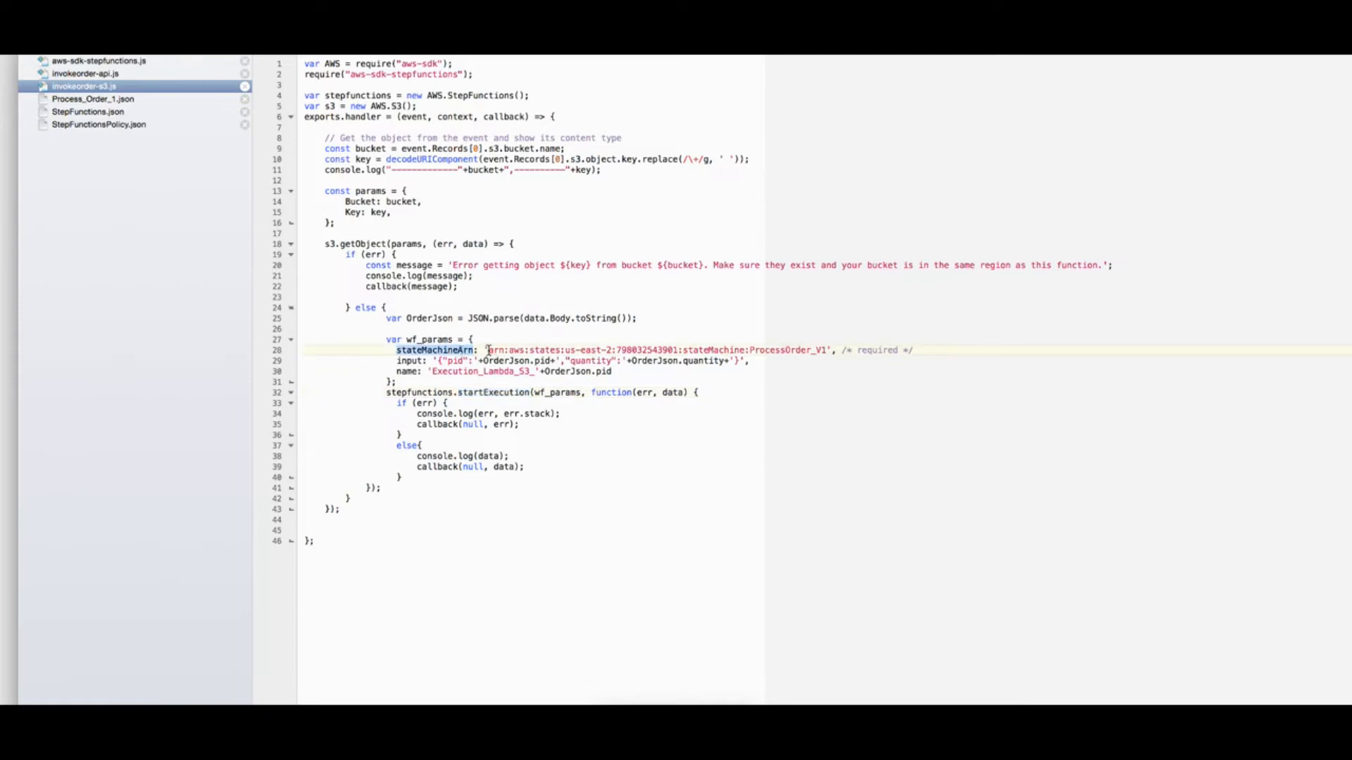
drag(488, 350, 826, 350)
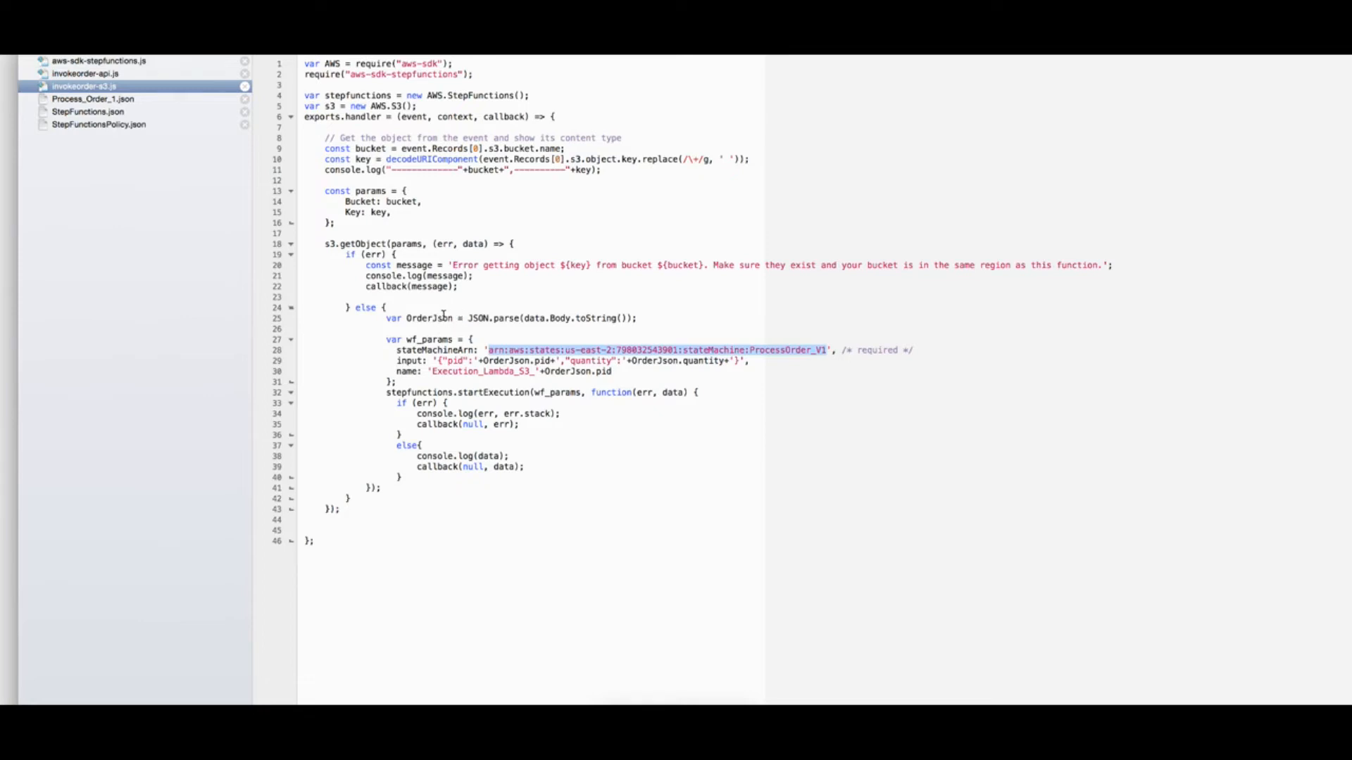
double_click(435, 319)
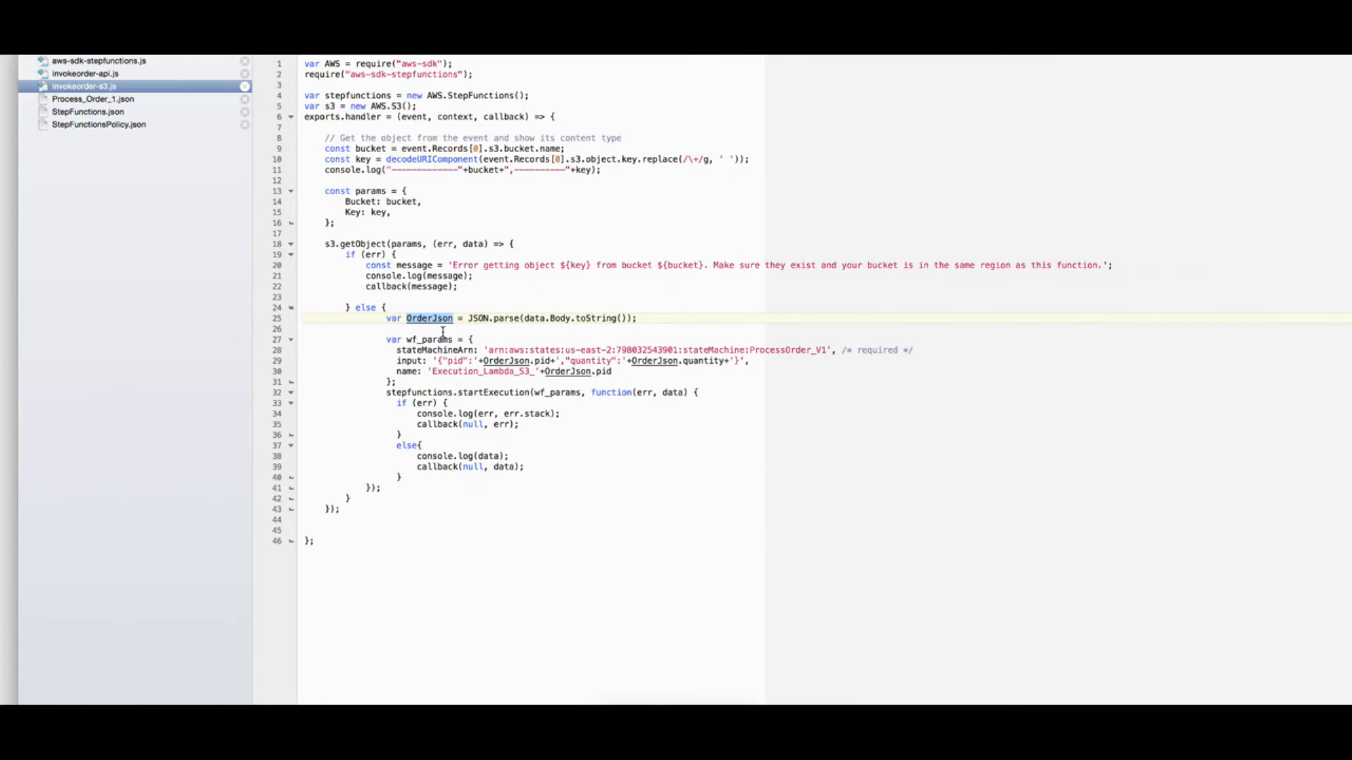
click(414, 350)
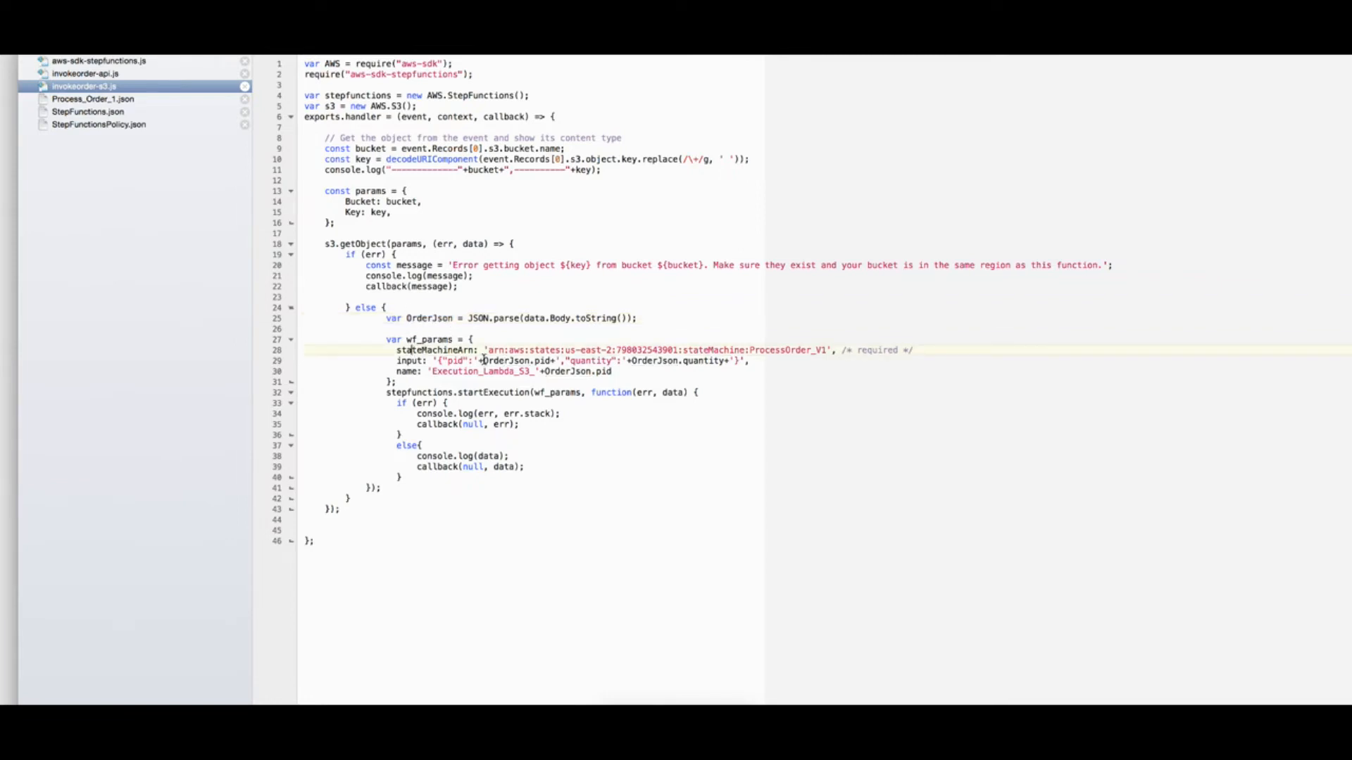
drag(489, 350, 831, 350)
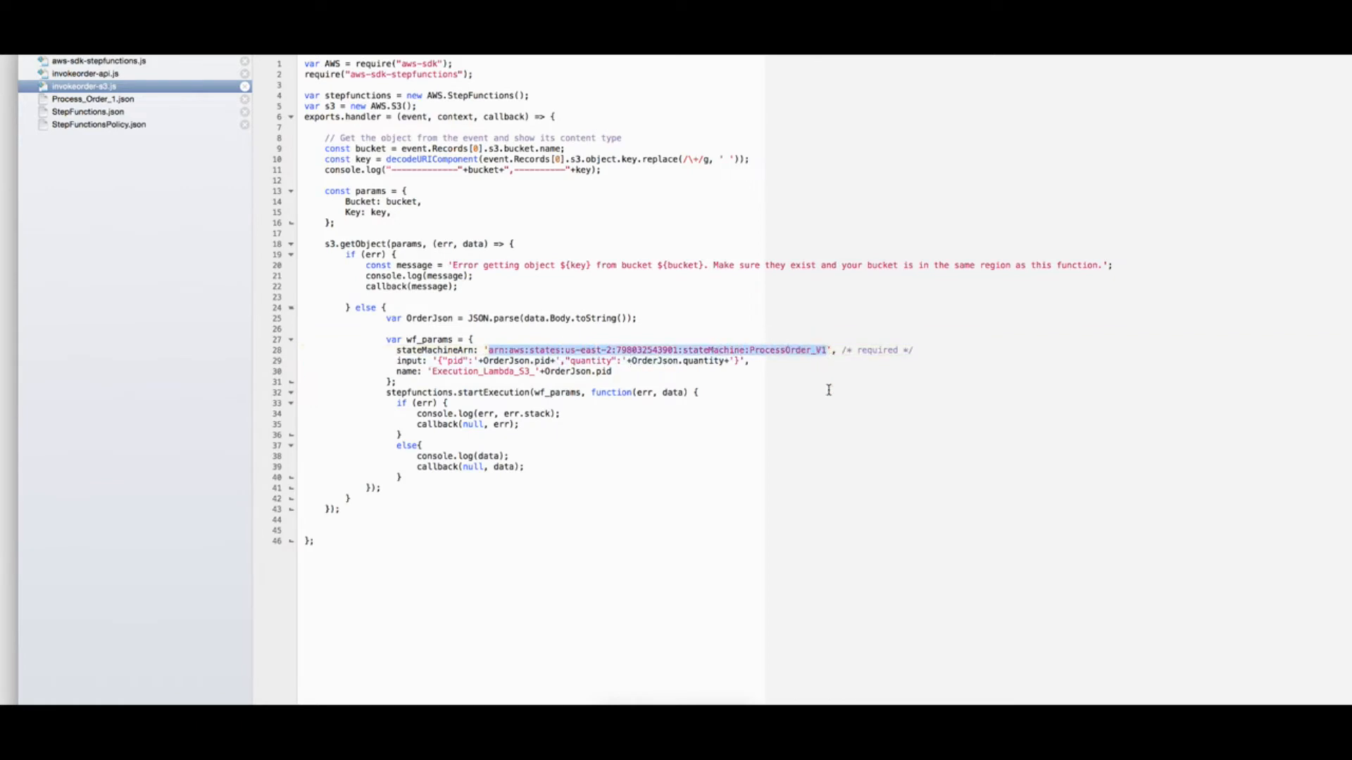
click(490, 350)
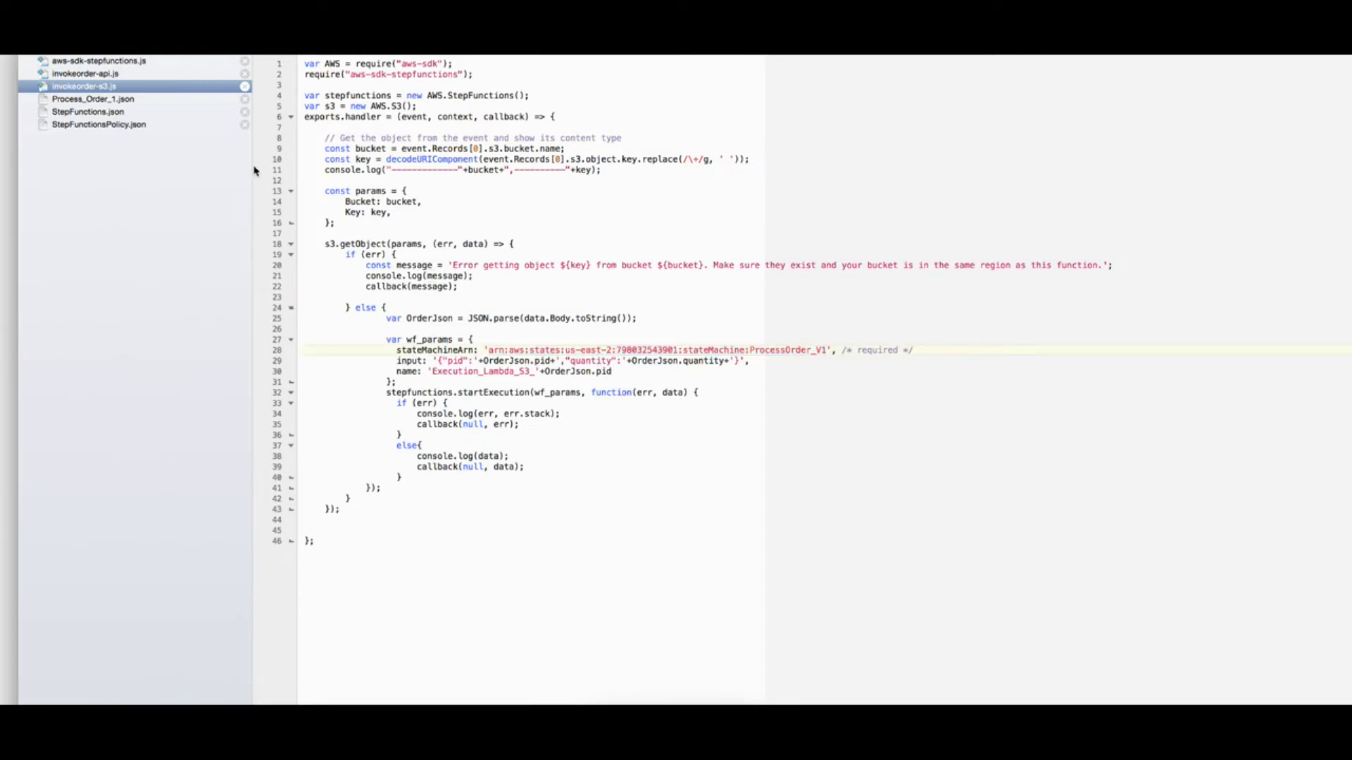
click(122, 61)
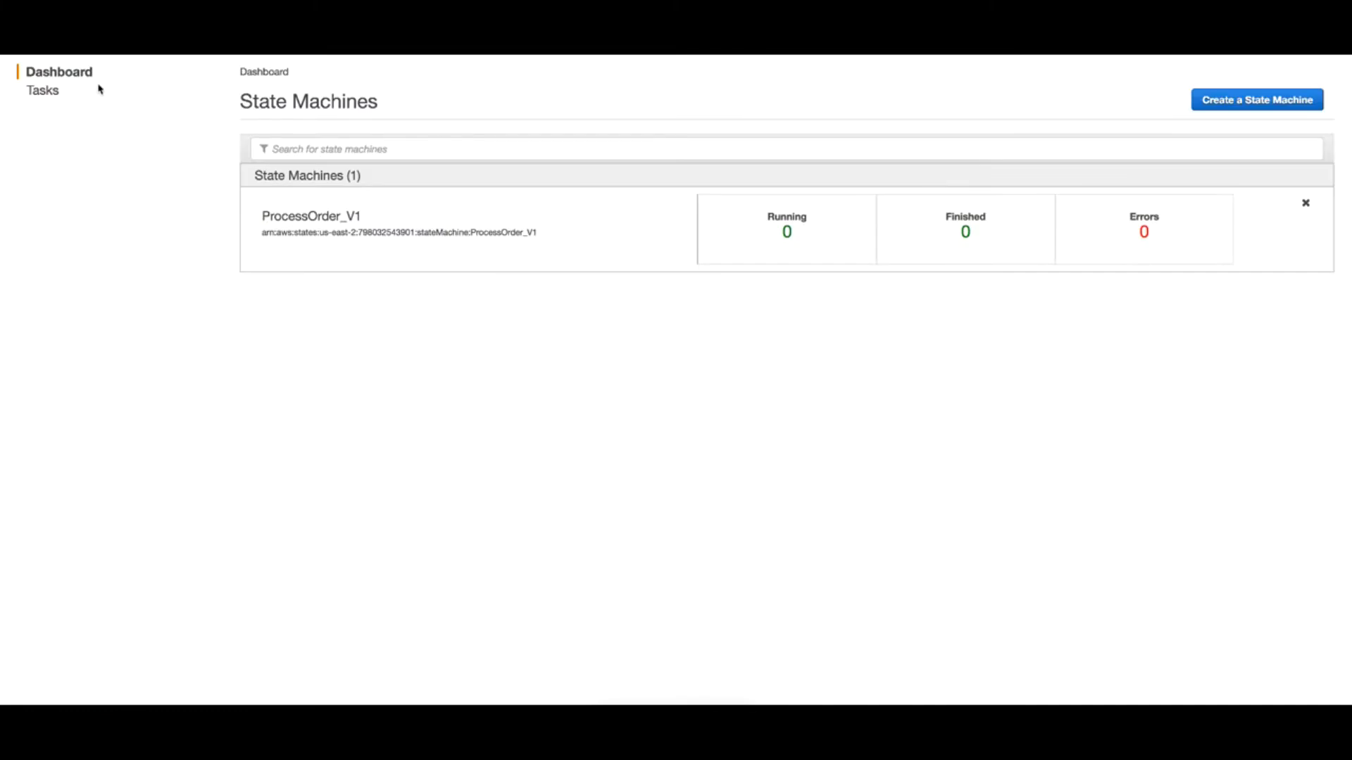
- Bring up the Services menu from the Step Functions dashboard
click(101, 65)
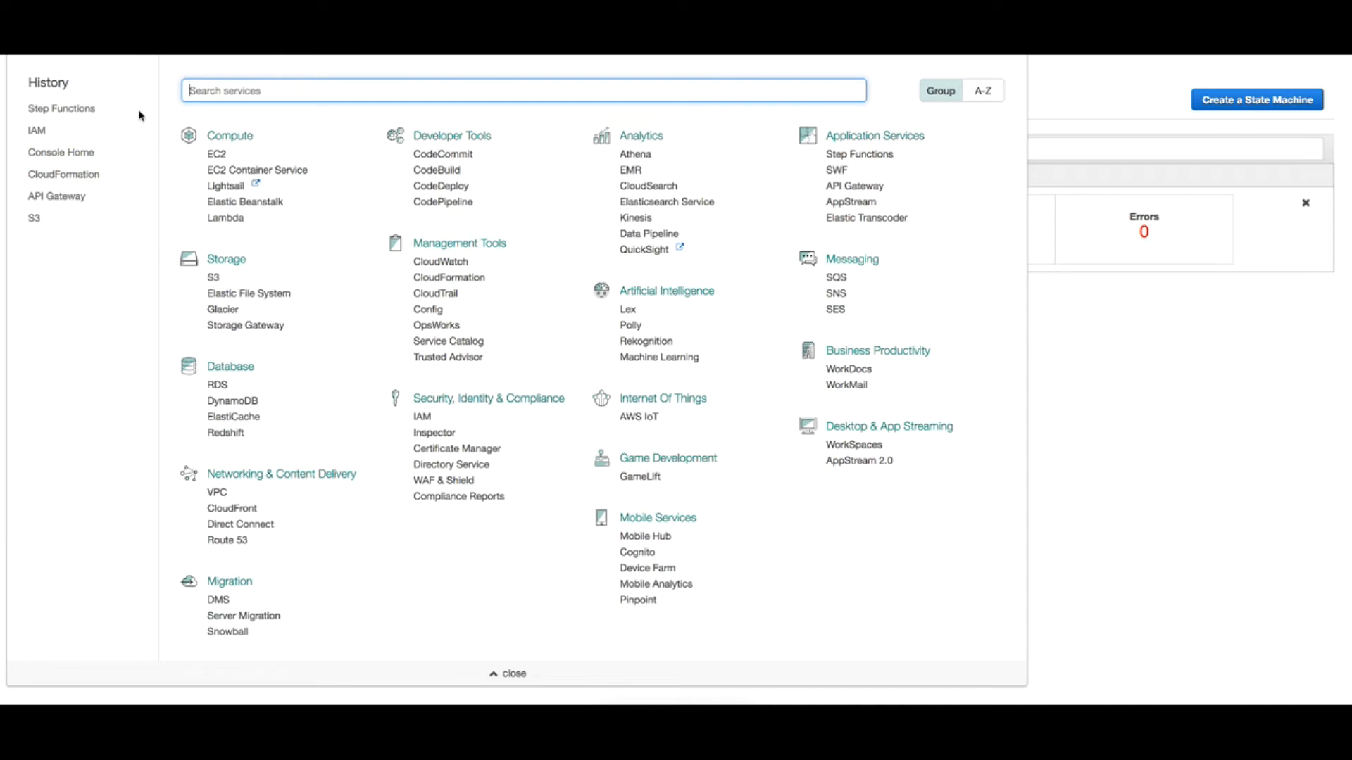
text(lambda)
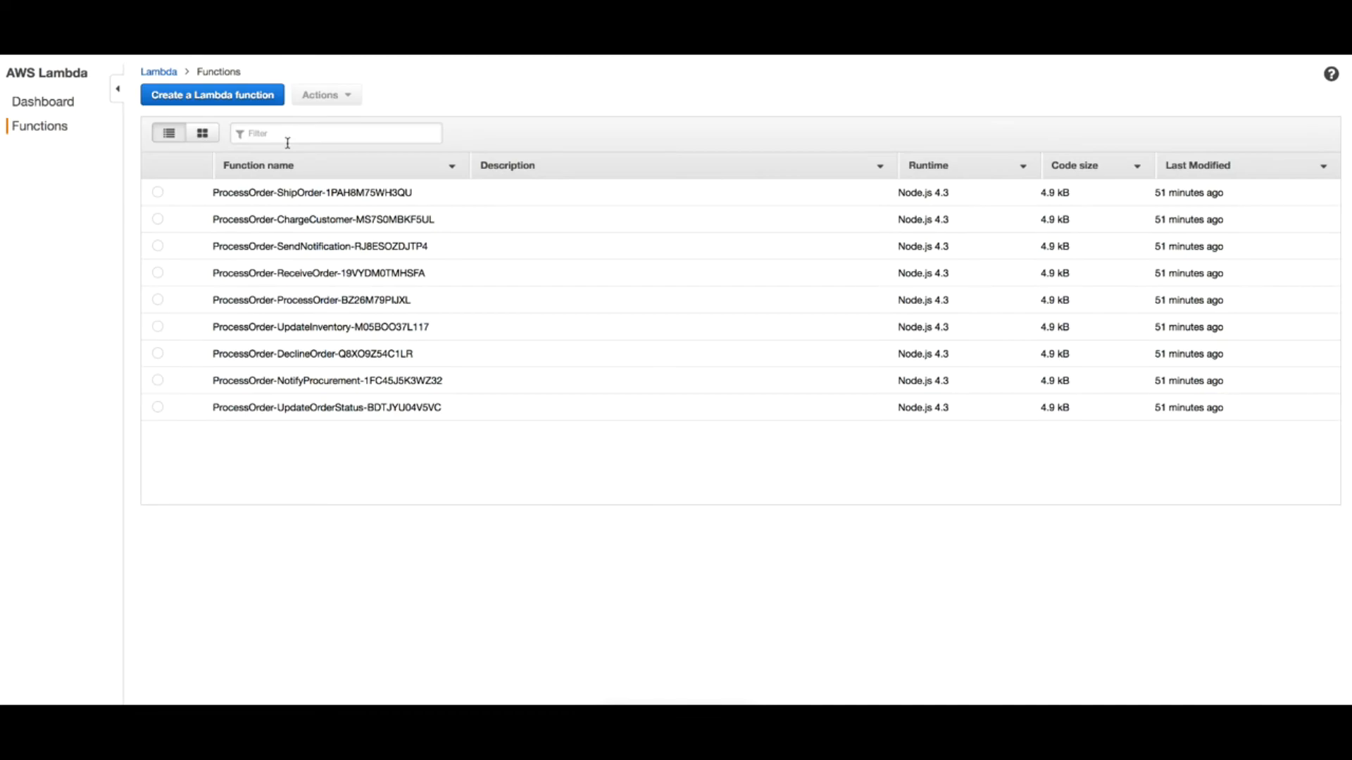
- Start a new blank Lambda function without a trigger and name it ProcessOrder-S3
click(221, 98)
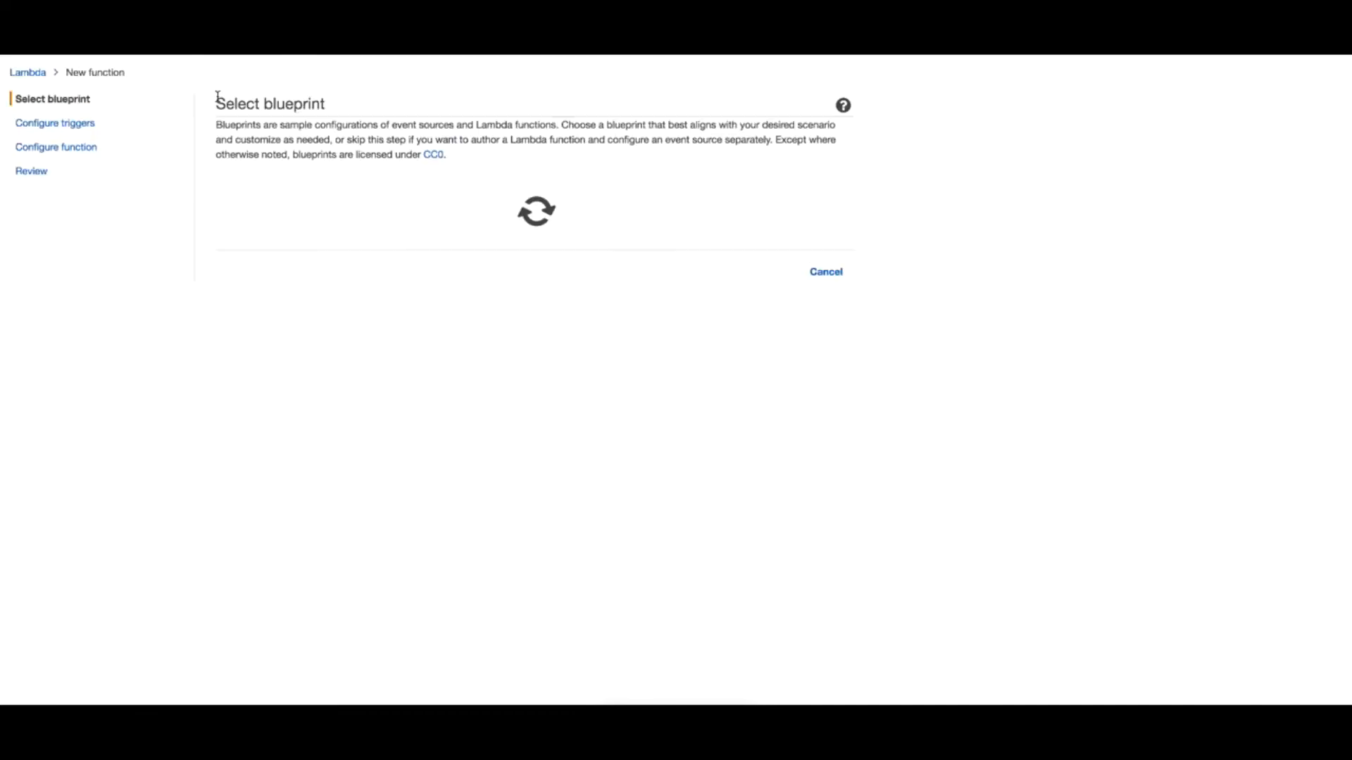
click(314, 243)
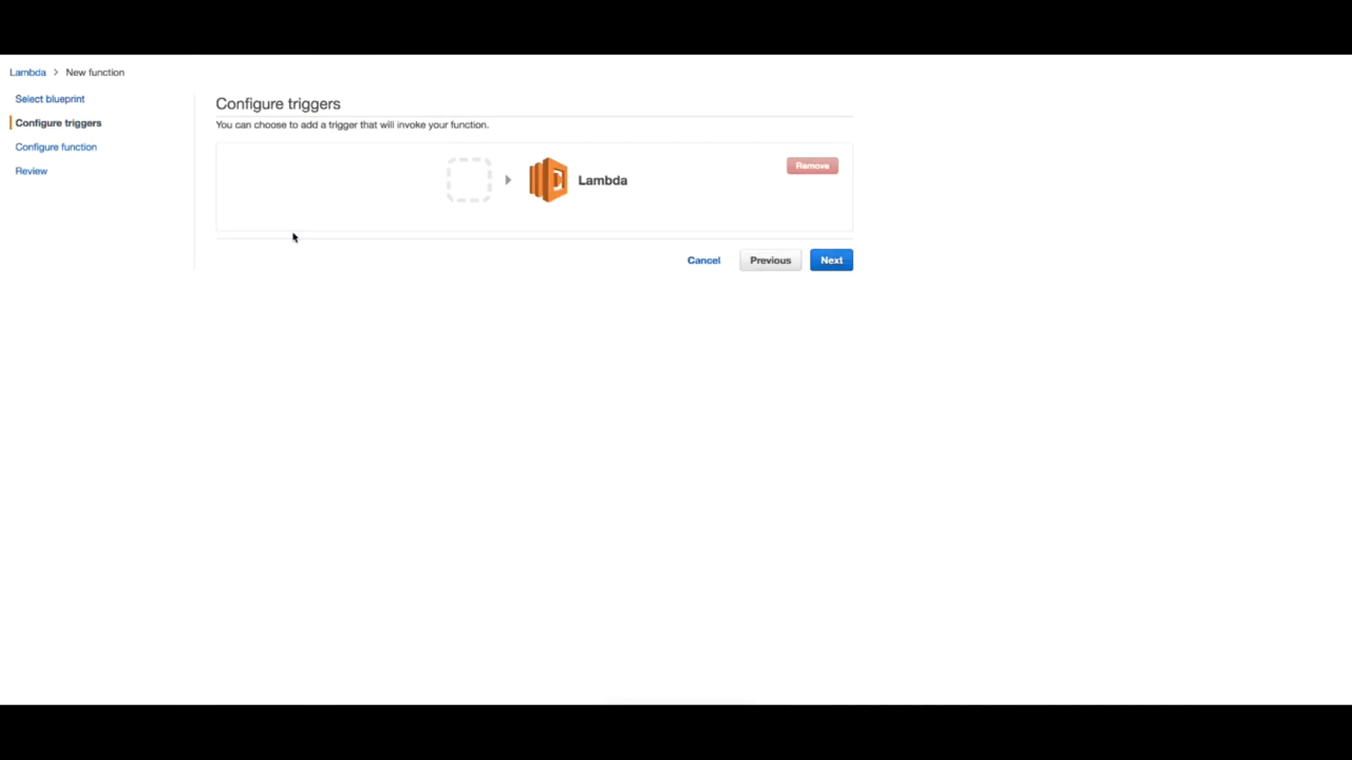
click(830, 260)
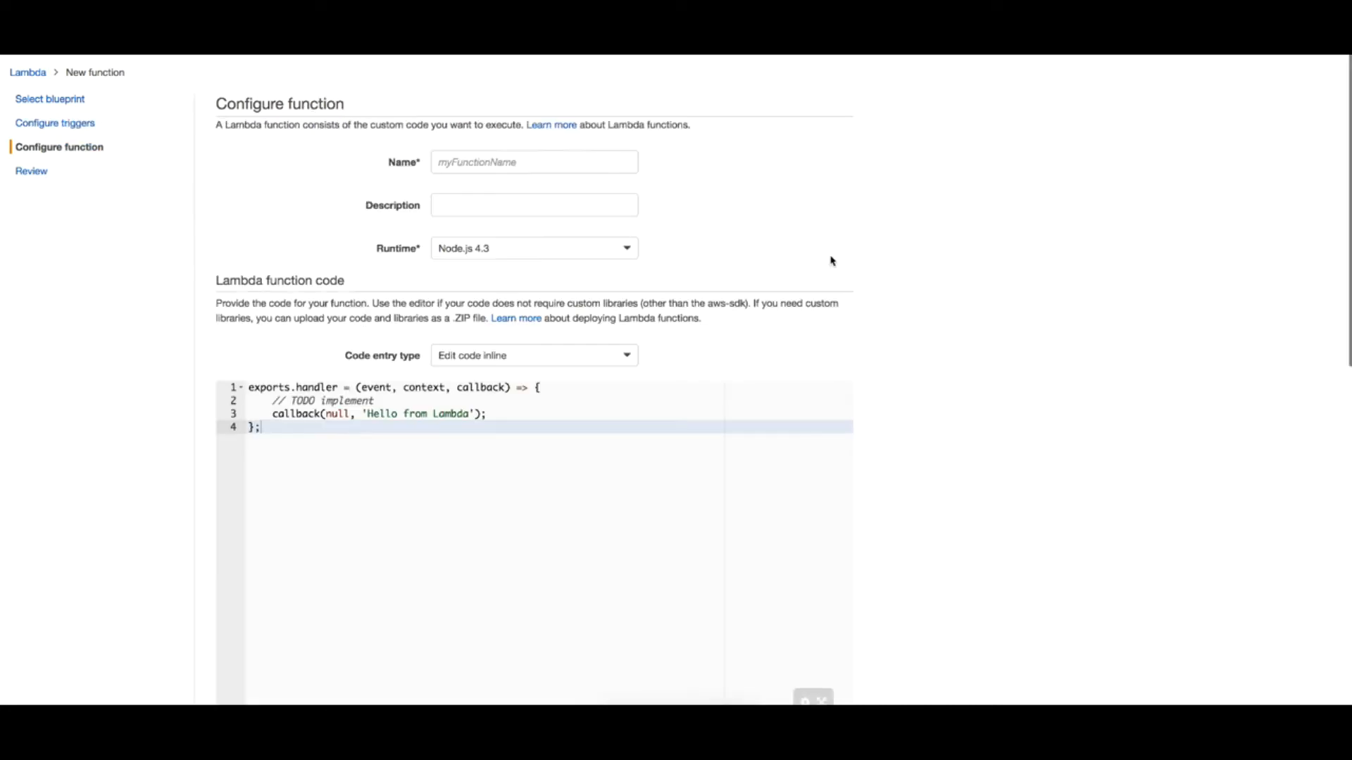
click(533, 163)
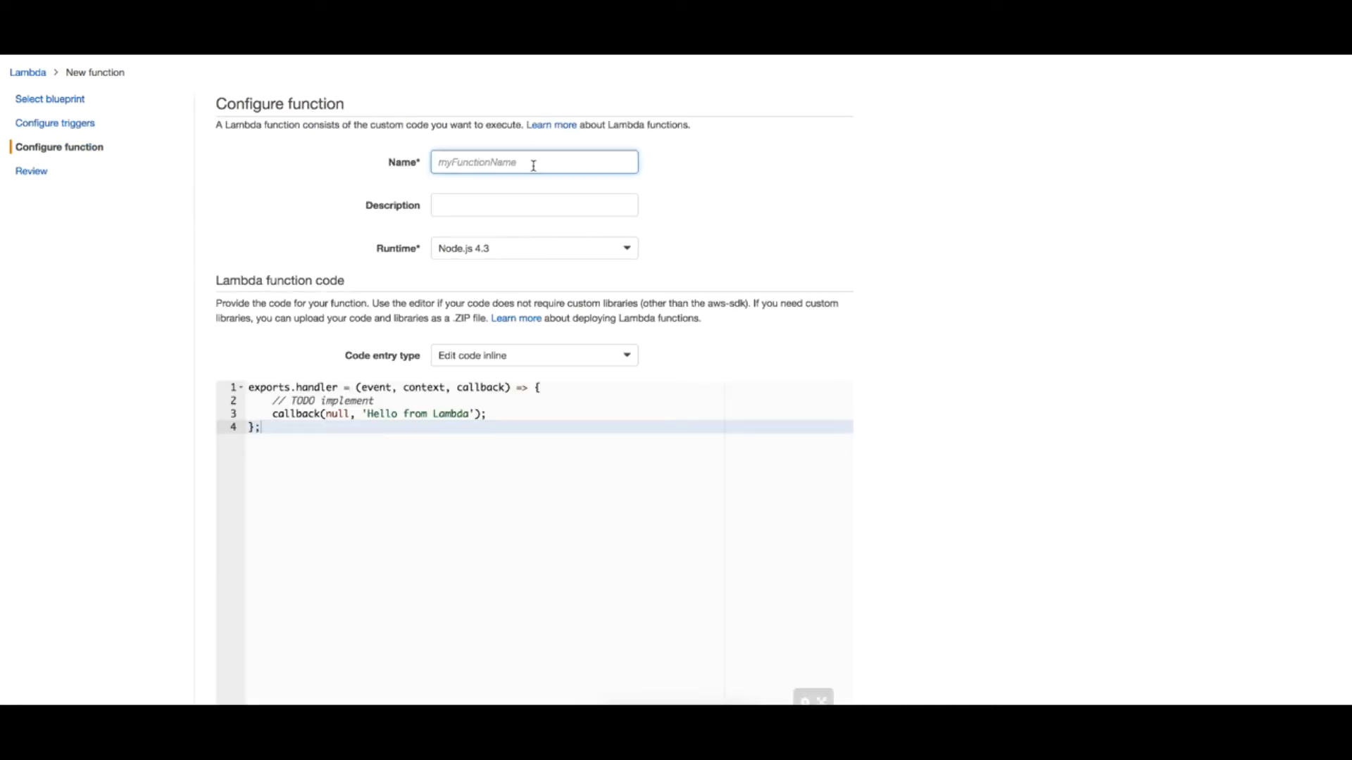
text(ProcessOrder-S3)
- Supply code as Archive.zip, set handler invokeorder-s3.handler and role LambdaStepFunctions, and continue to review
click(533, 355)
click(501, 399)
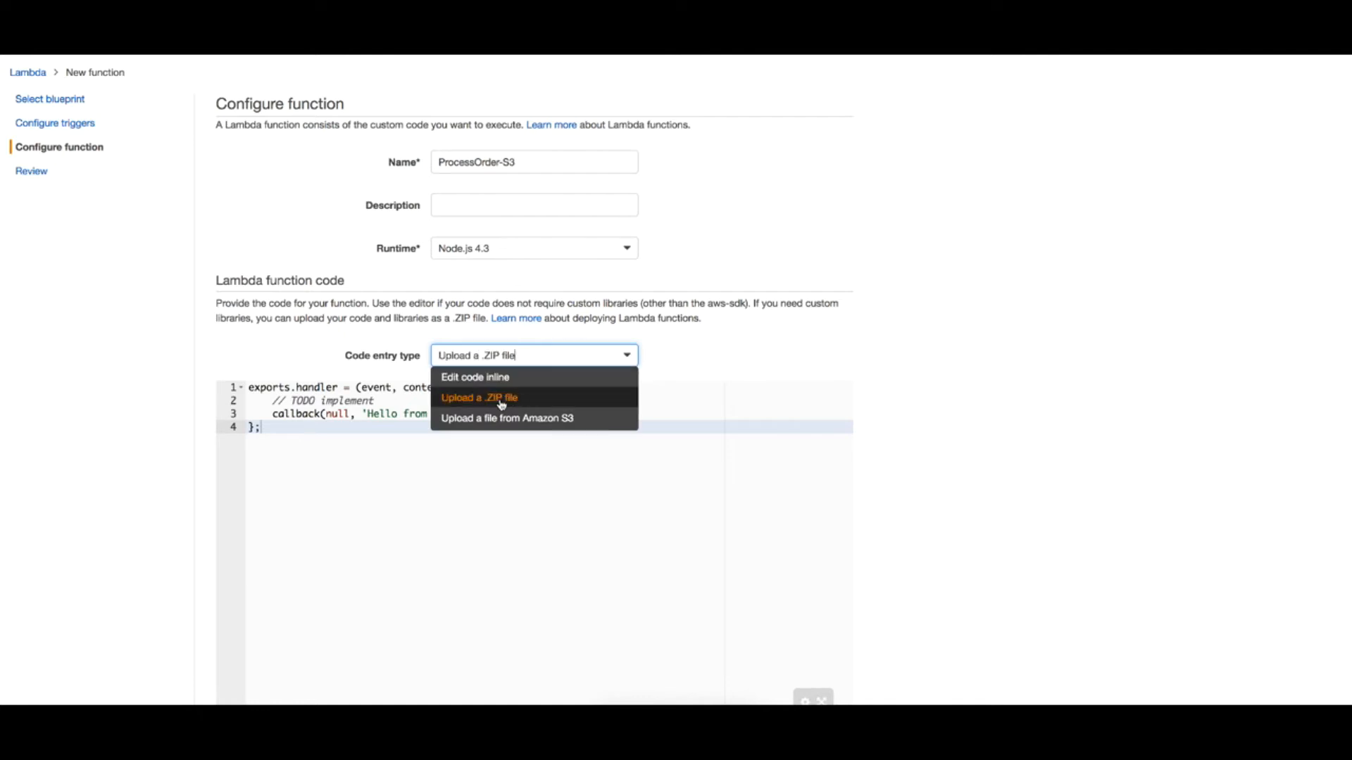
click(501, 402)
scroll(594, 510, down, 3)
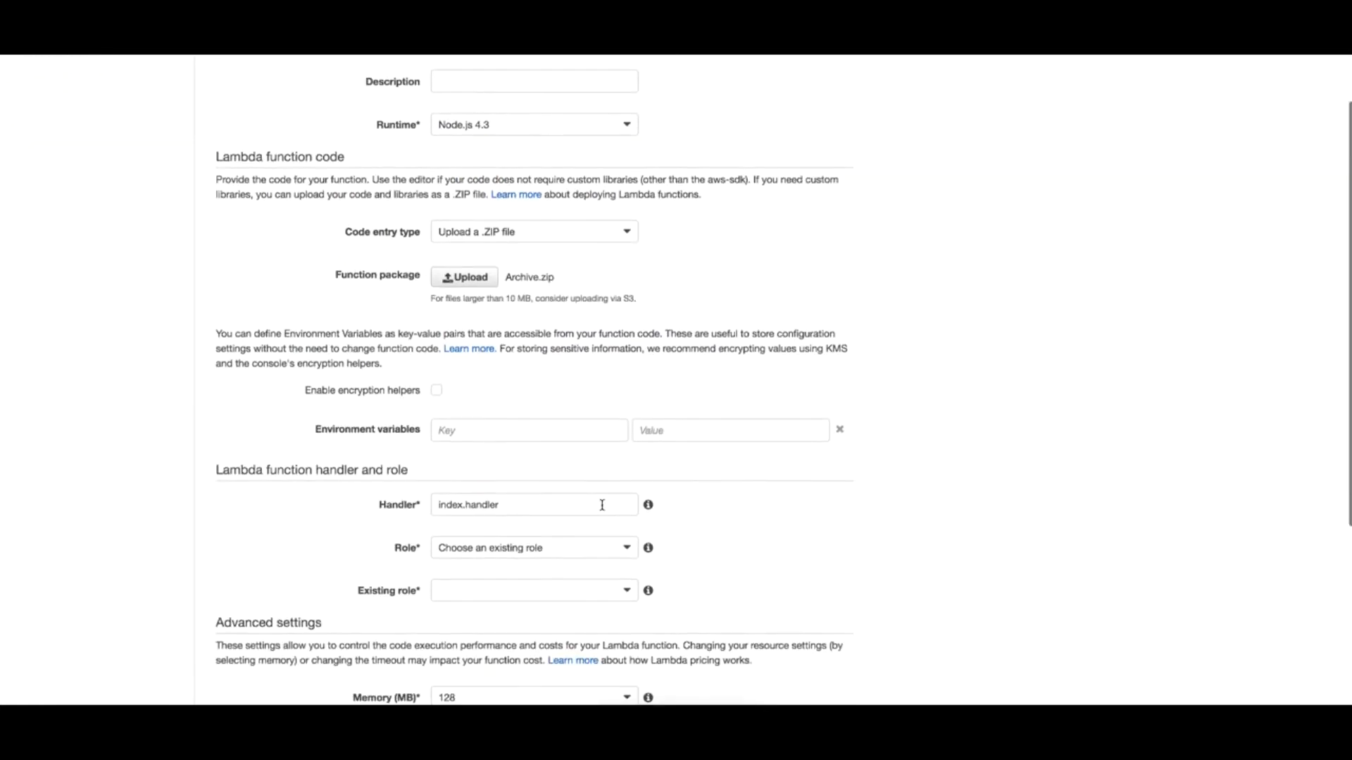
double_click(446, 492)
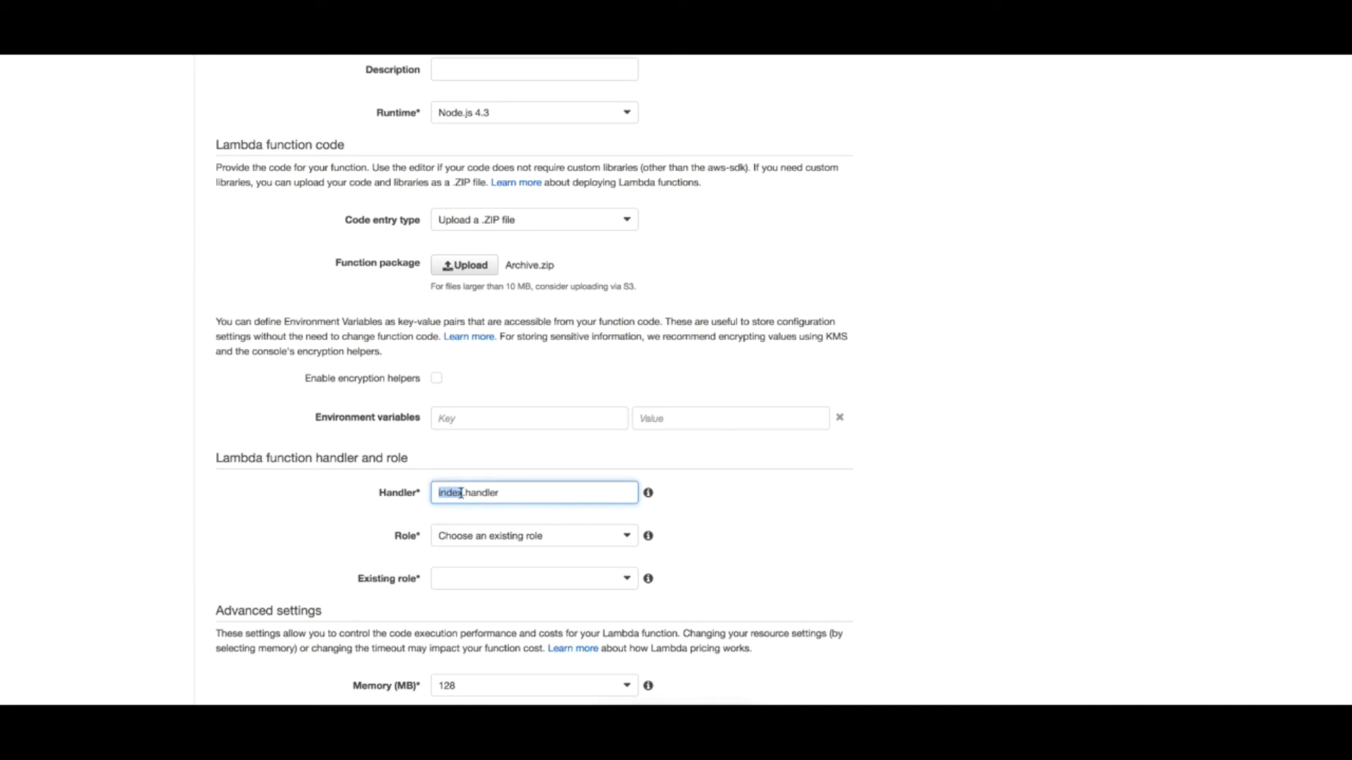
text(invokeorder-s3)
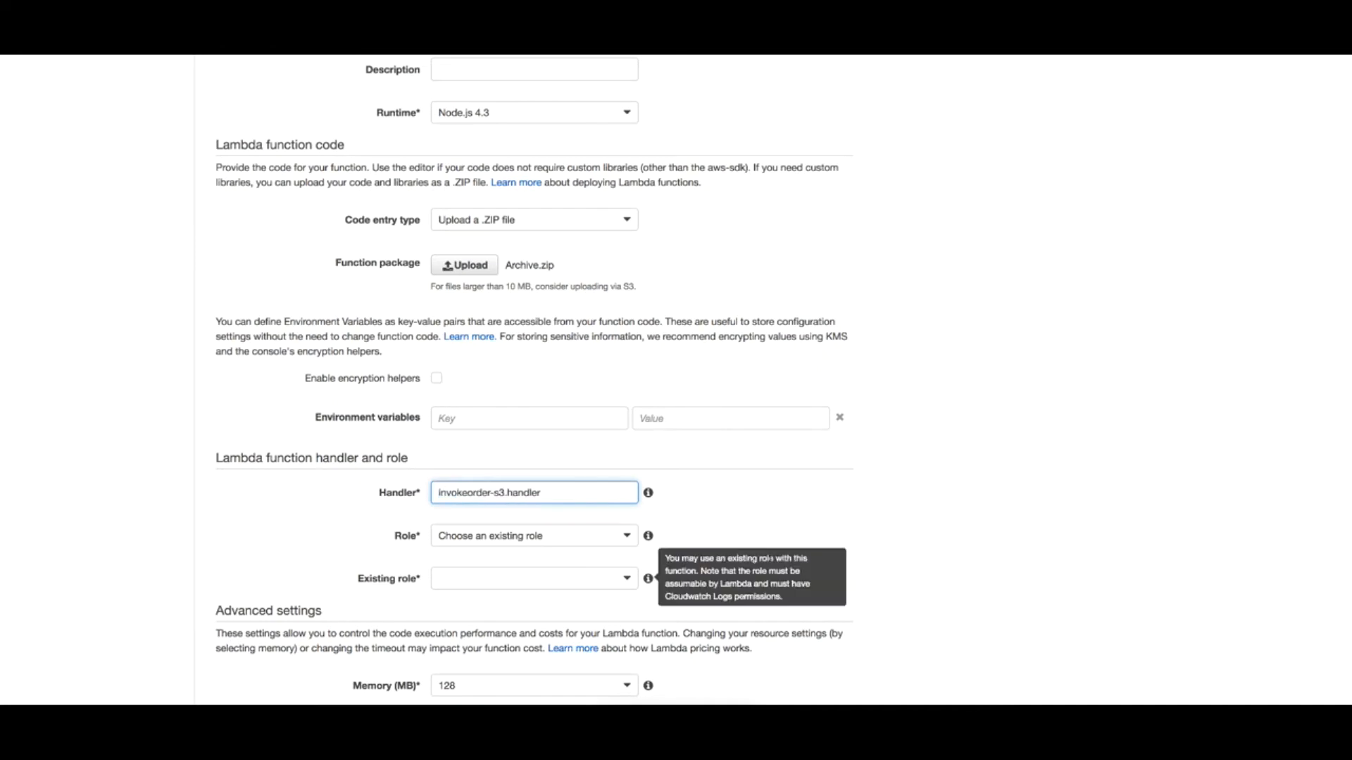
scroll(869, 443, down, 1)
scroll(868, 443, down, 1)
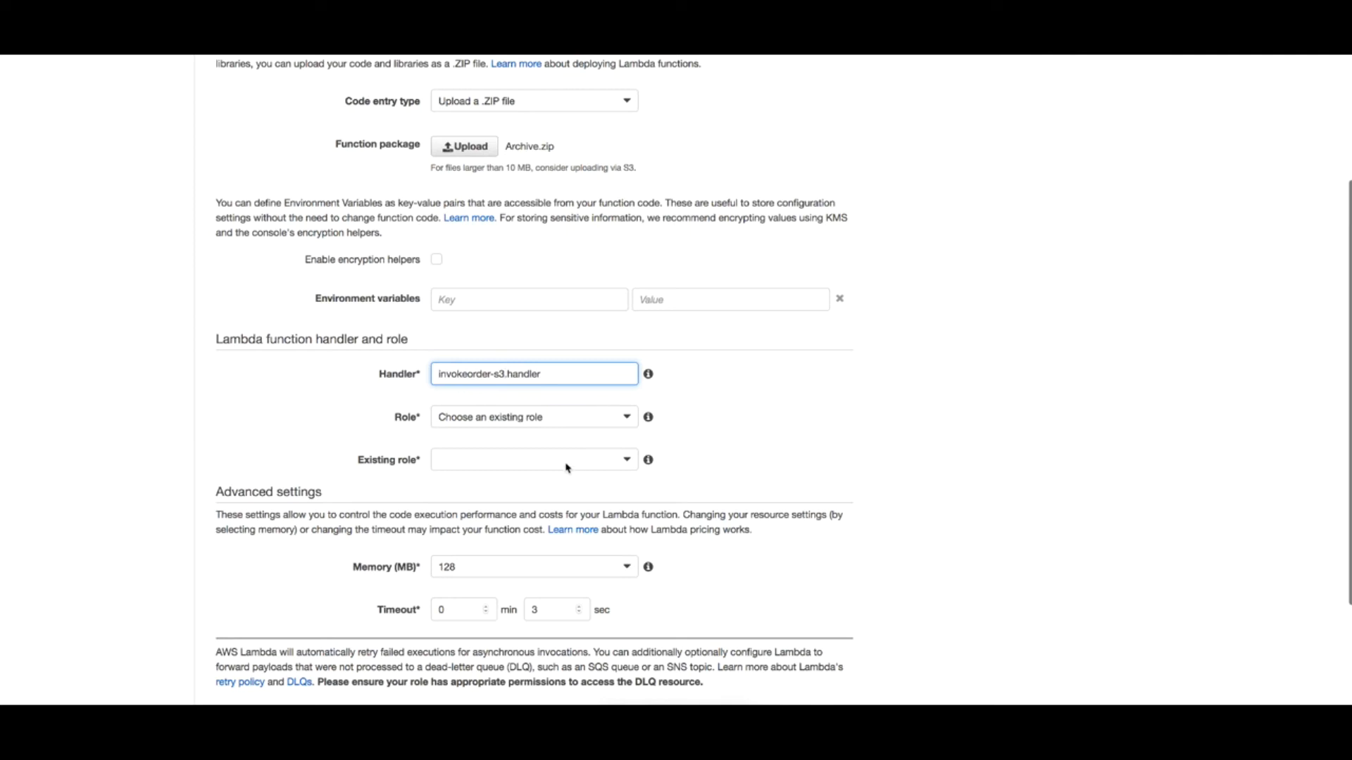
click(530, 461)
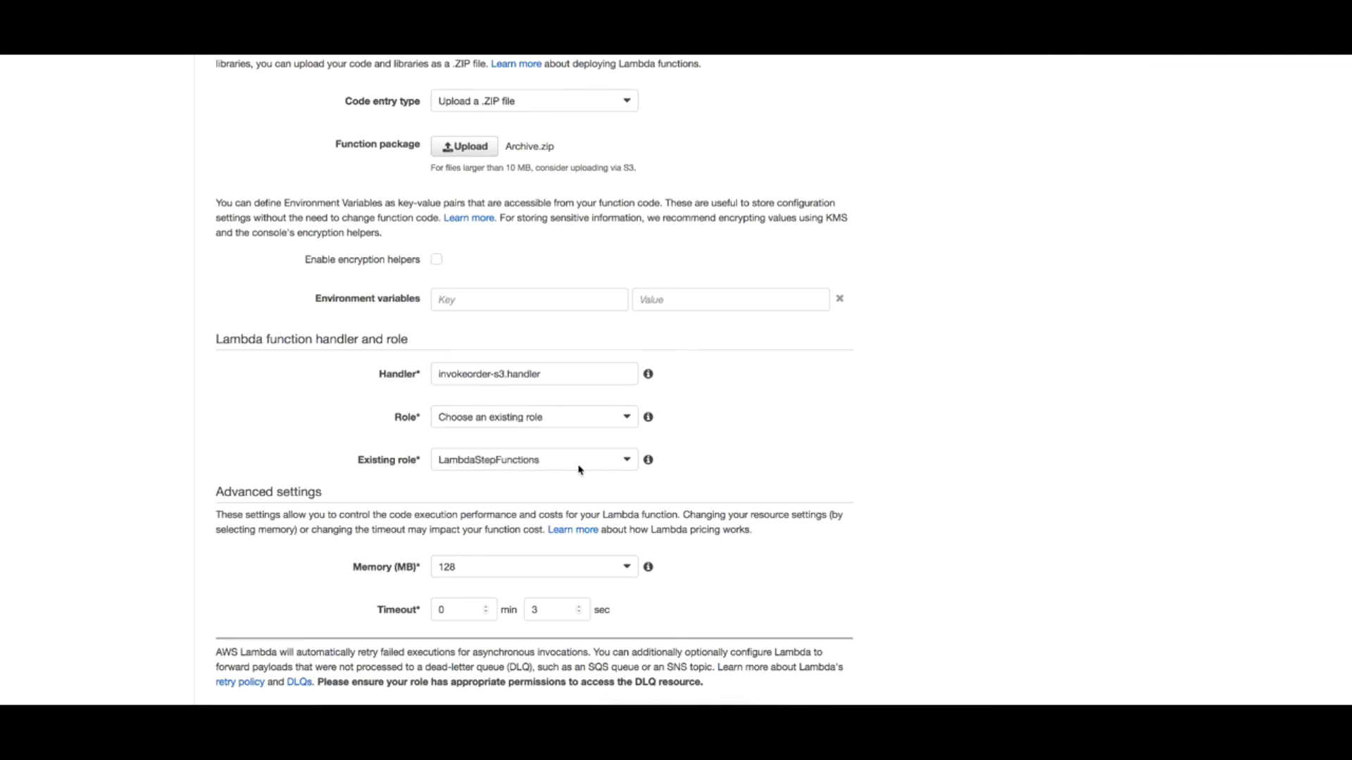
scroll(758, 494, down, 3)
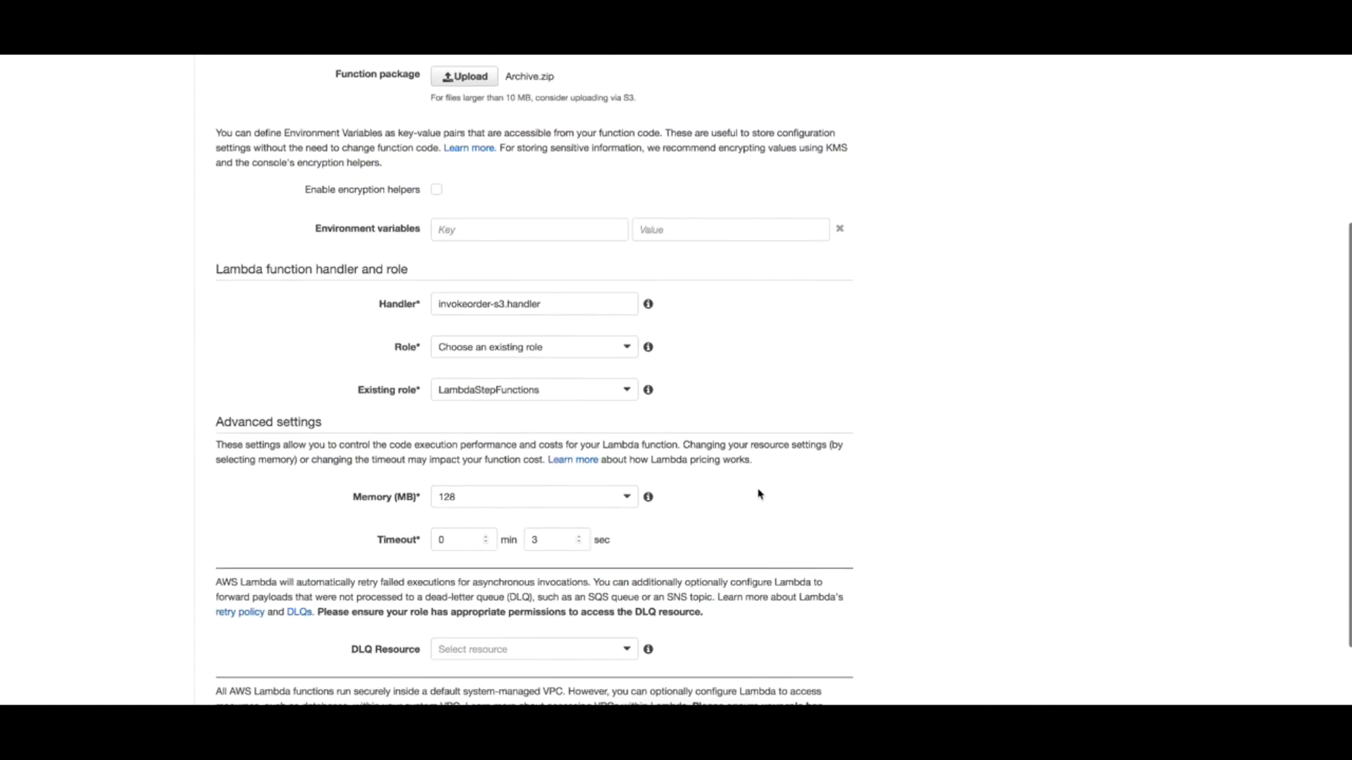
scroll(759, 494, down, 2)
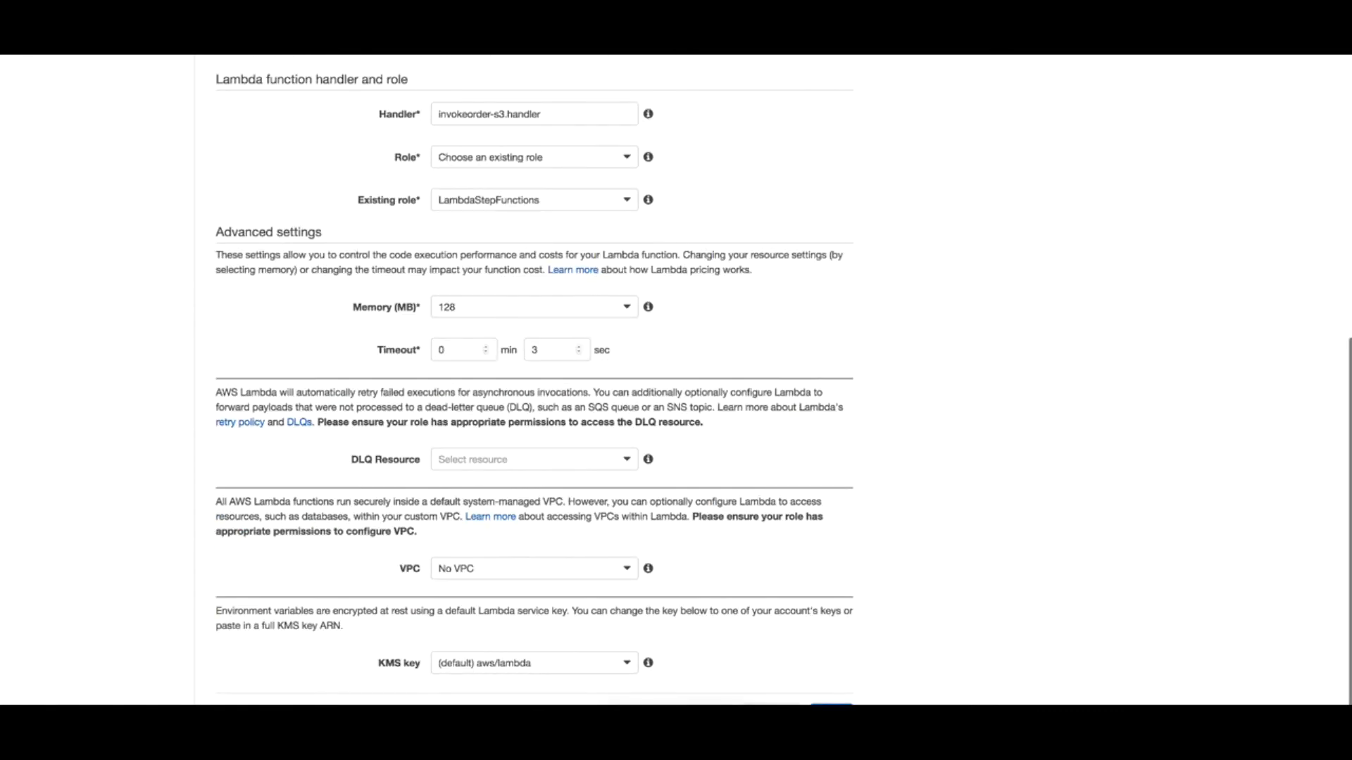
click(832, 702)
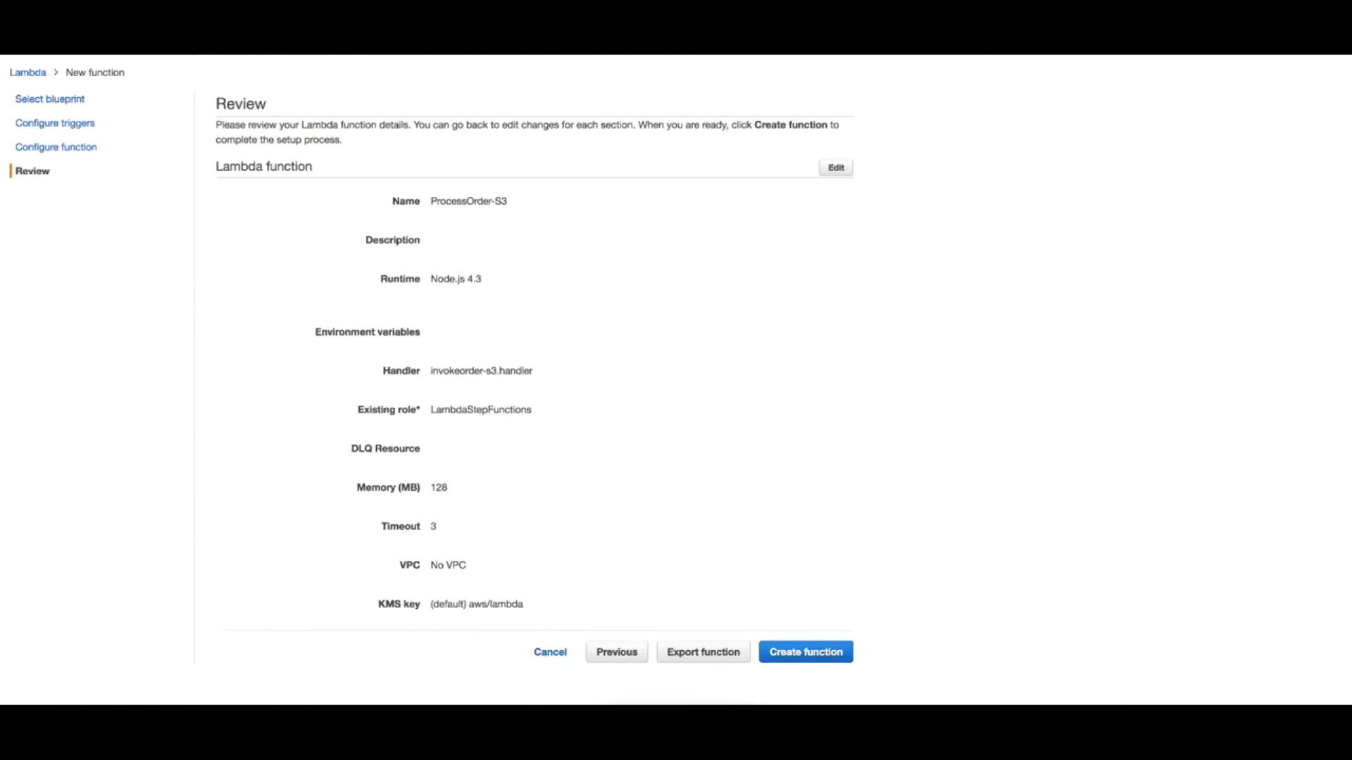
- Create the ProcessOrder-S3 function, check its inline handler code, and bring up the Services menu
click(805, 652)
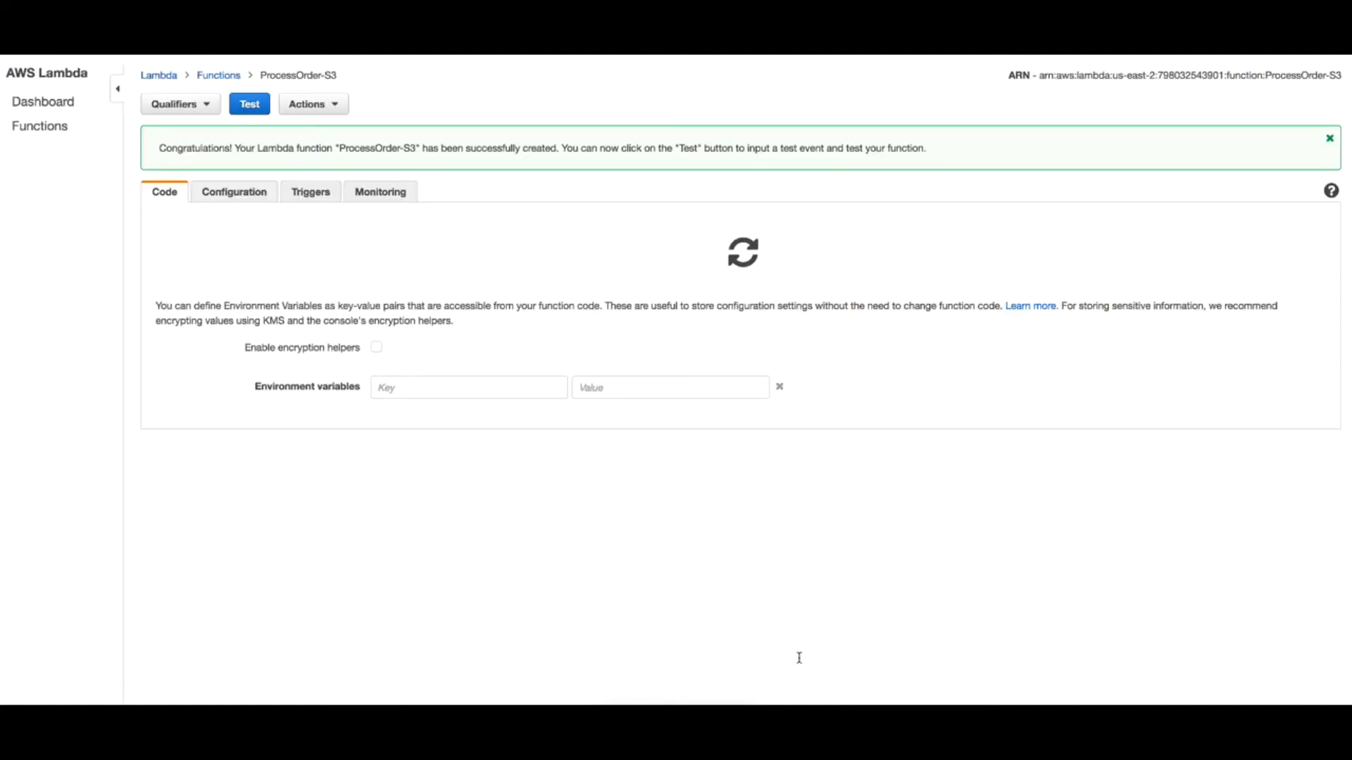
scroll(574, 458, down, 5)
scroll(497, 468, down, 3)
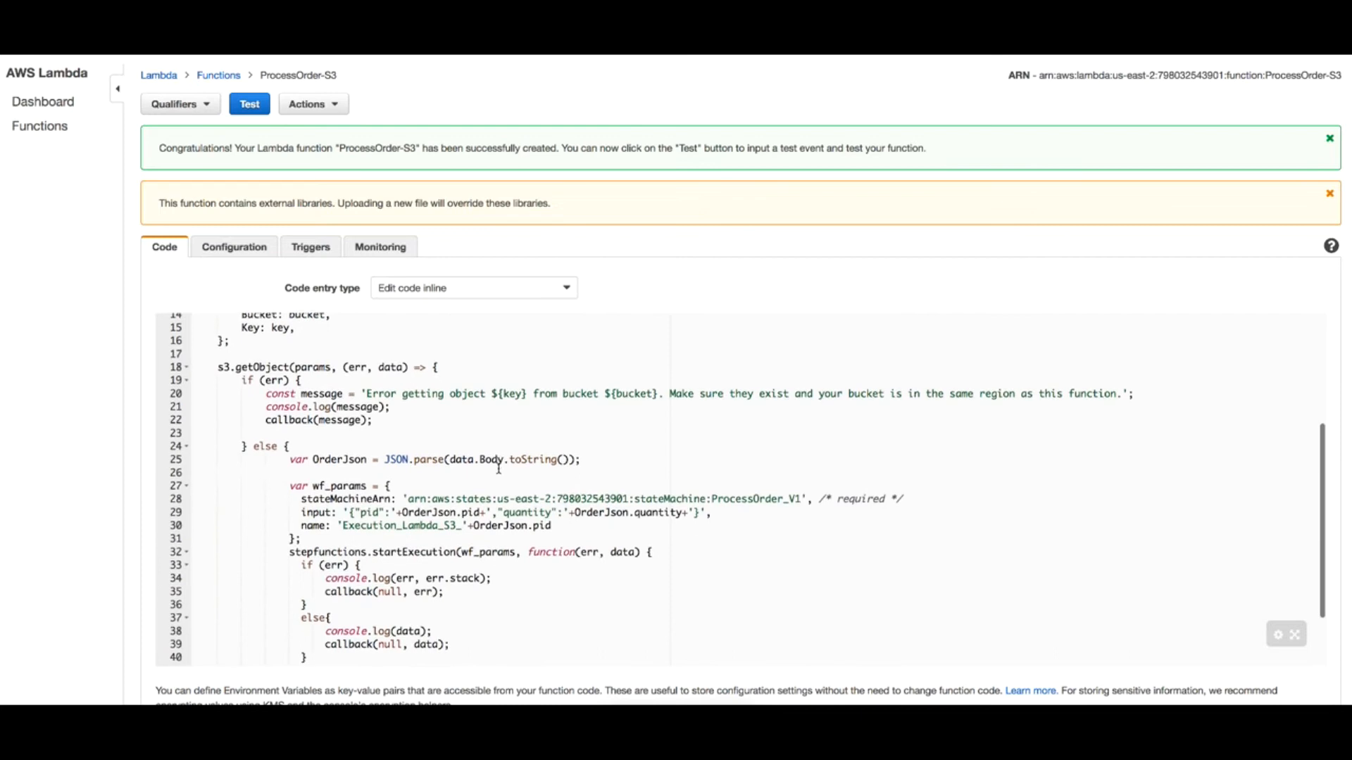
scroll(496, 468, up, 8)
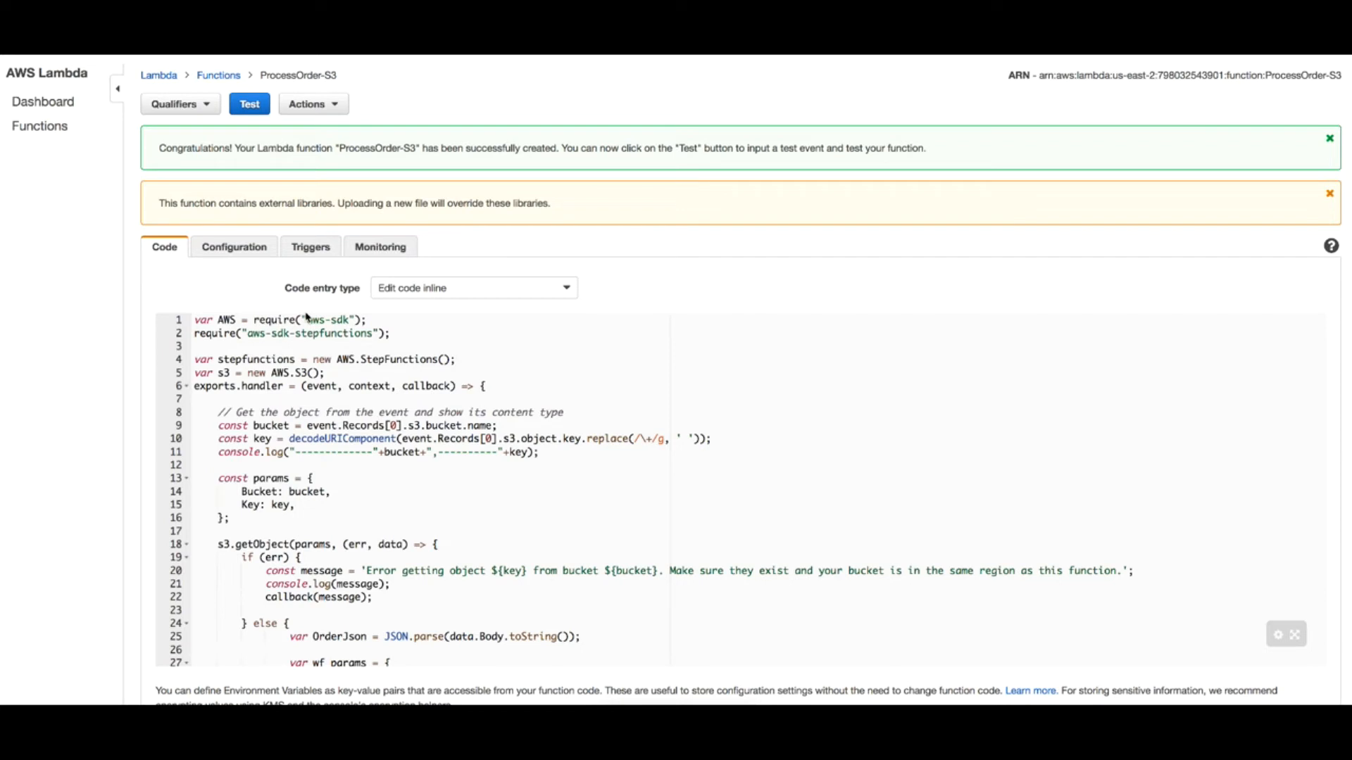
click(87, 57)
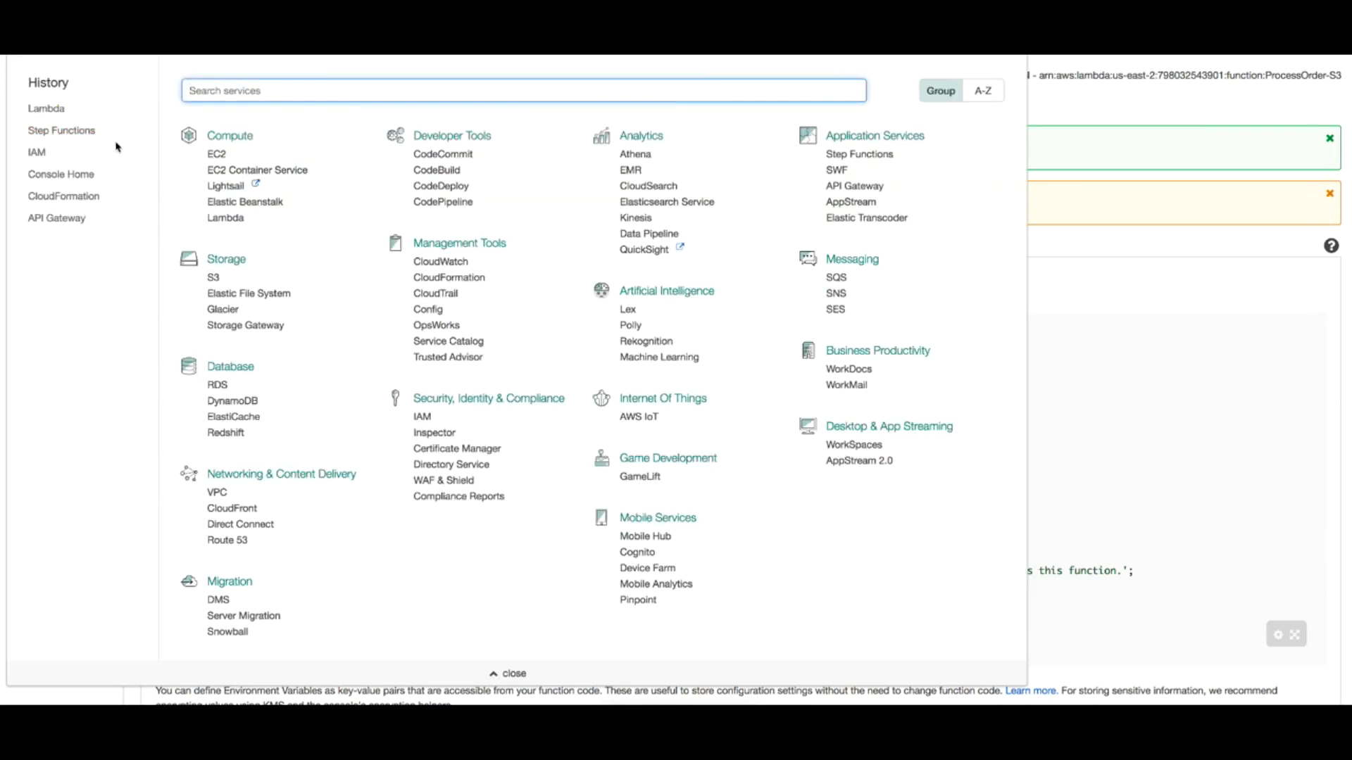
text(s3)
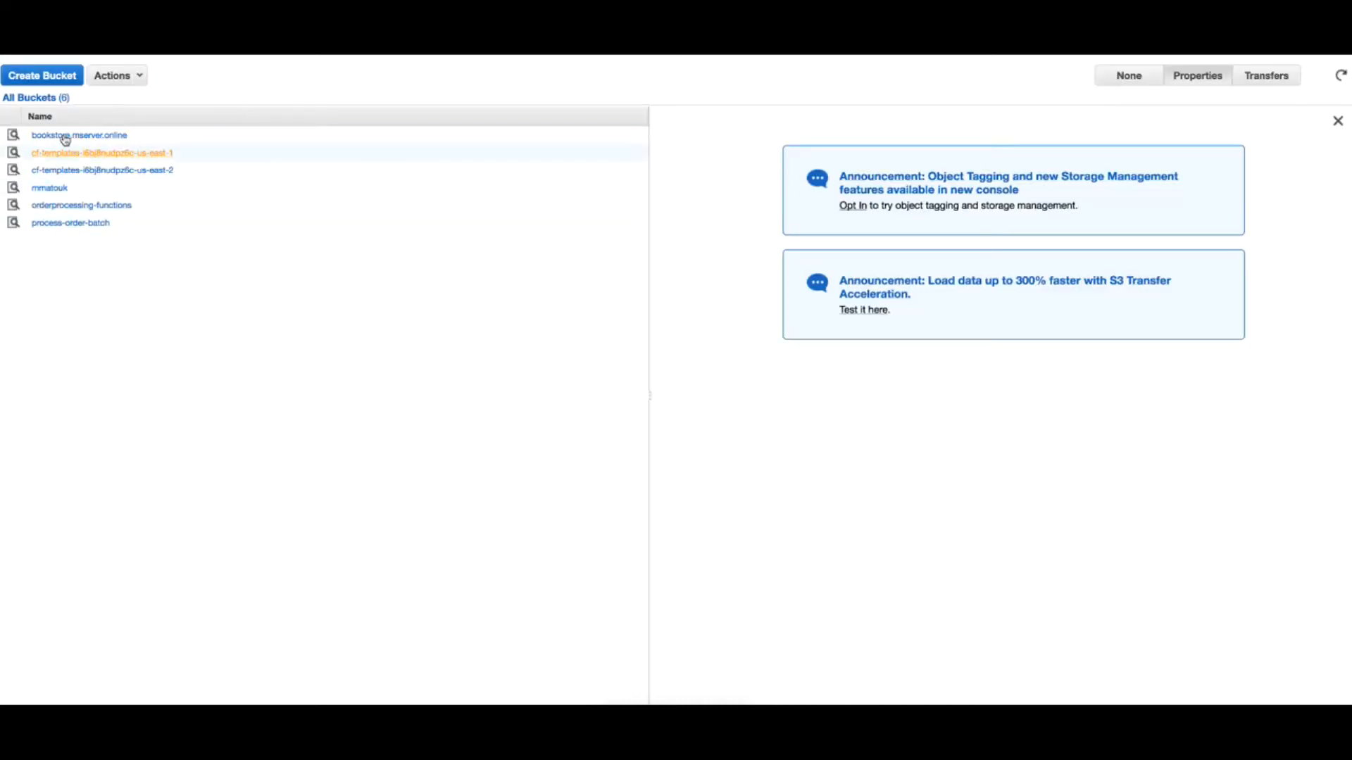
- Create the S3 bucket processorder-batch in the Ohio region and open it empty
click(42, 76)
text(processor)
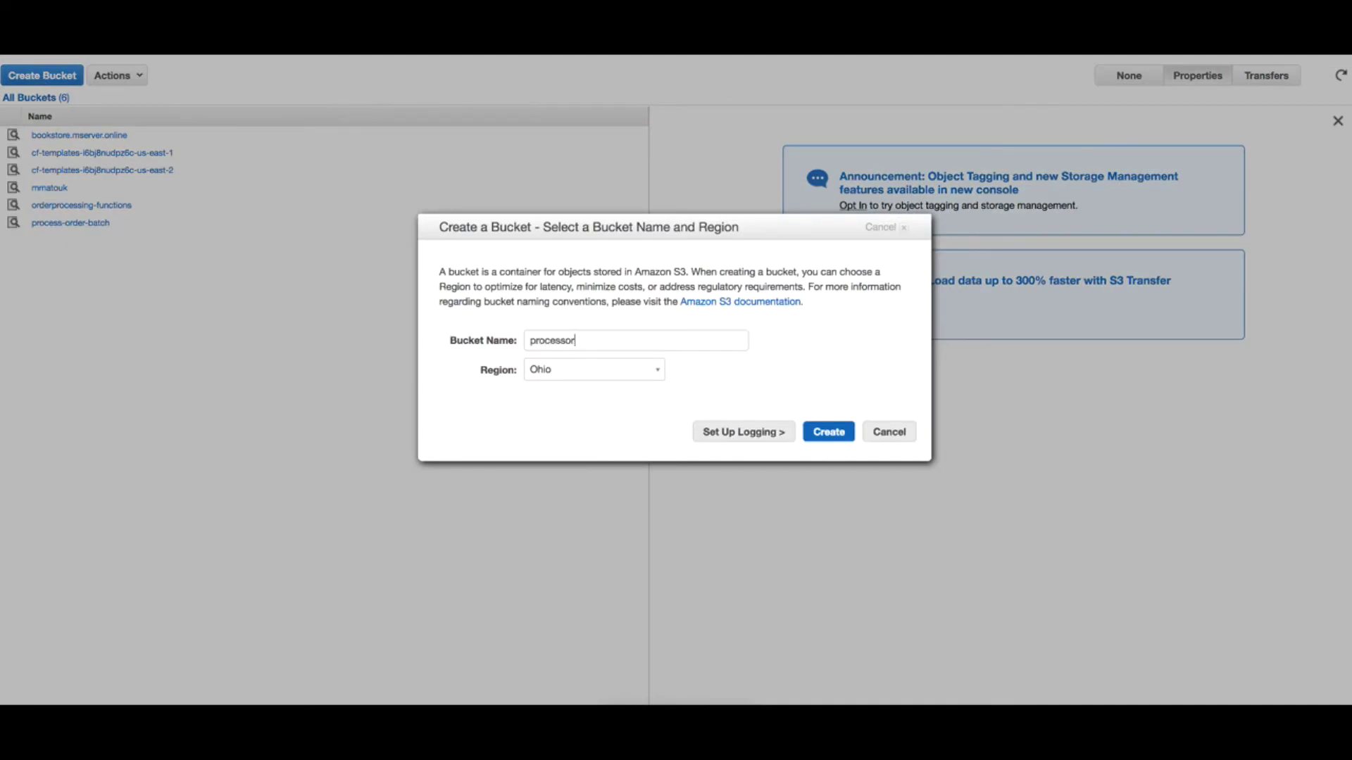
text(der-bat)
text(ch)
click(830, 432)
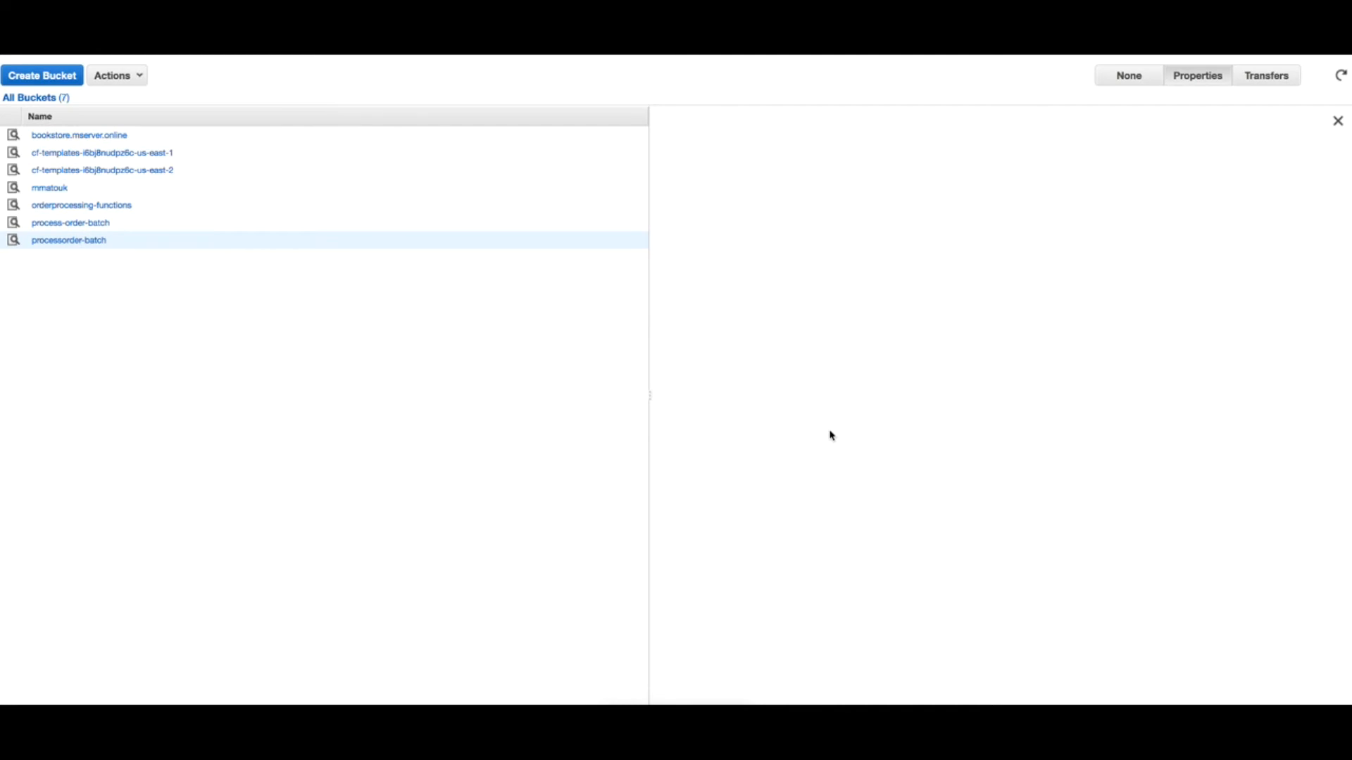
click(69, 240)
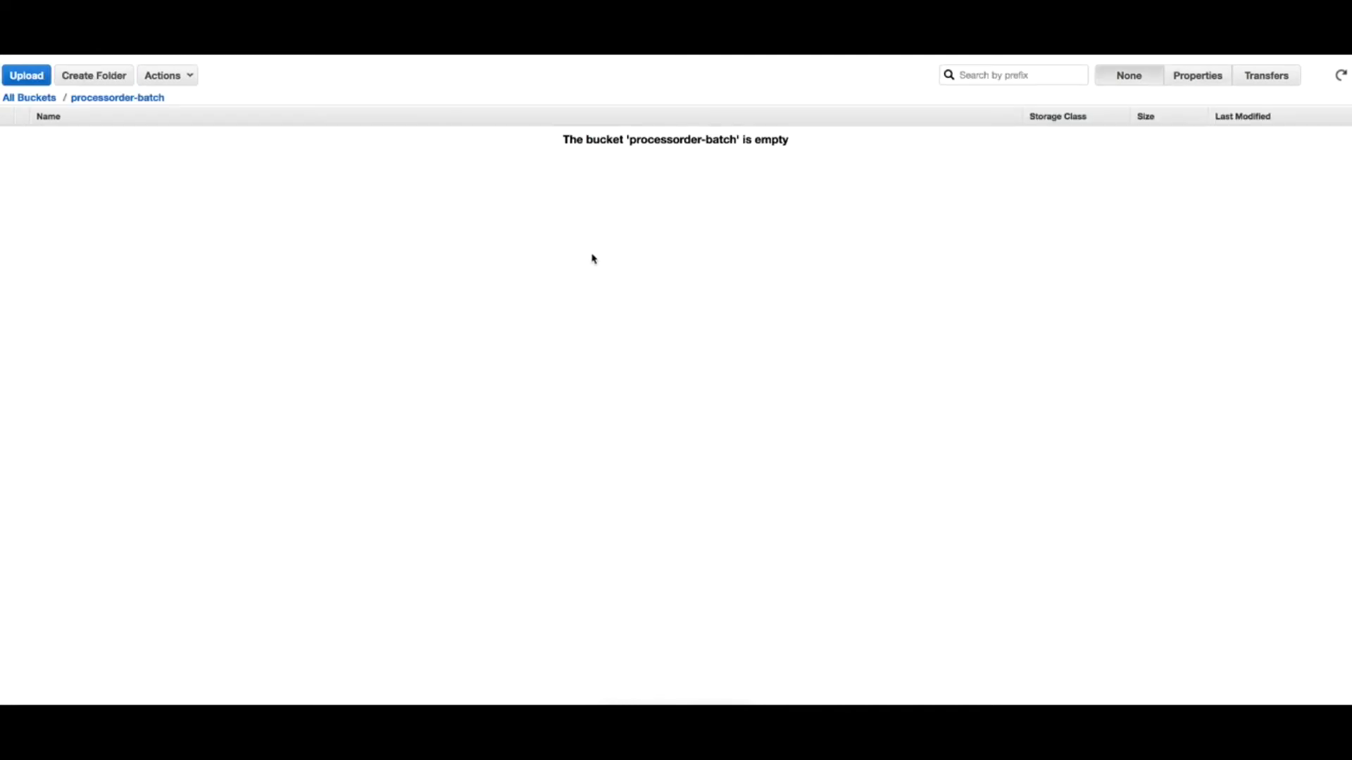
- View the processorder-batch bucket's Events settings in Properties, then bring up the Services menu
click(1197, 75)
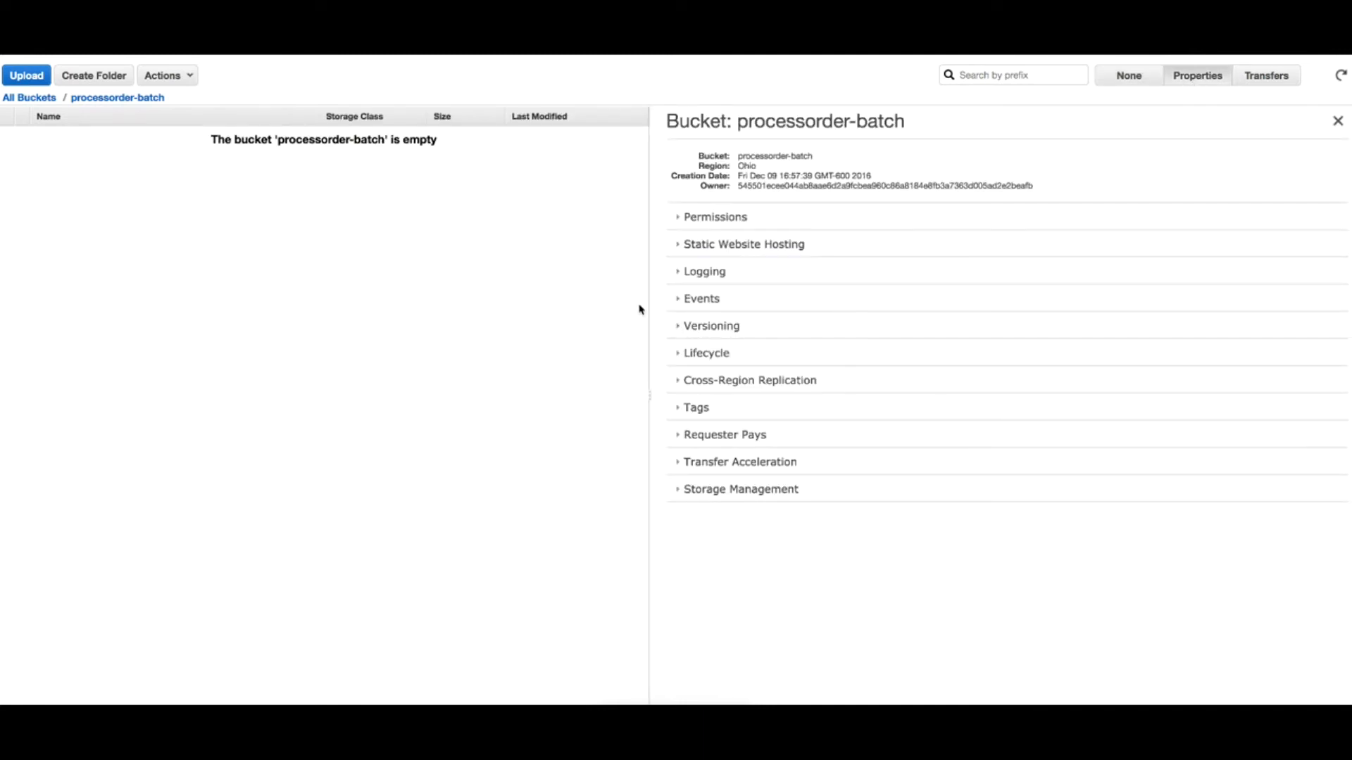
click(702, 298)
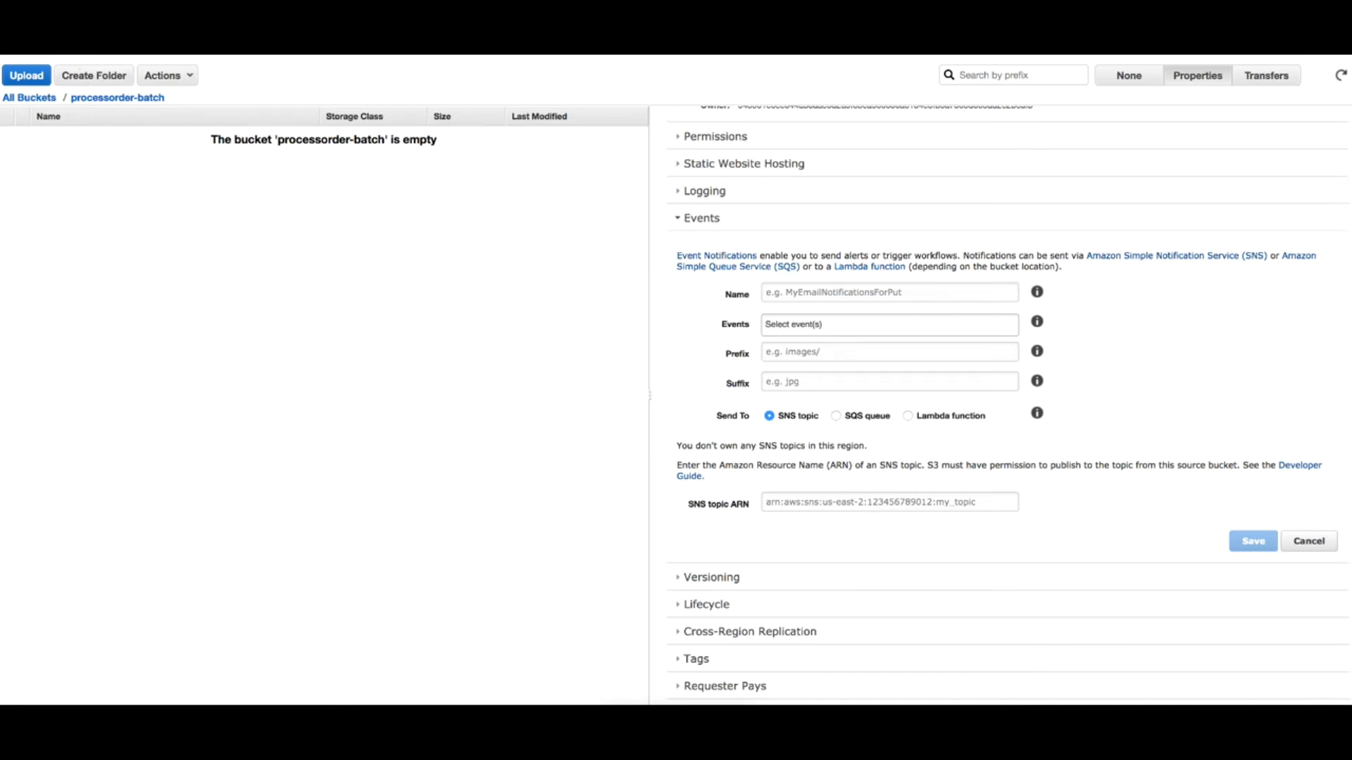
click(64, 64)
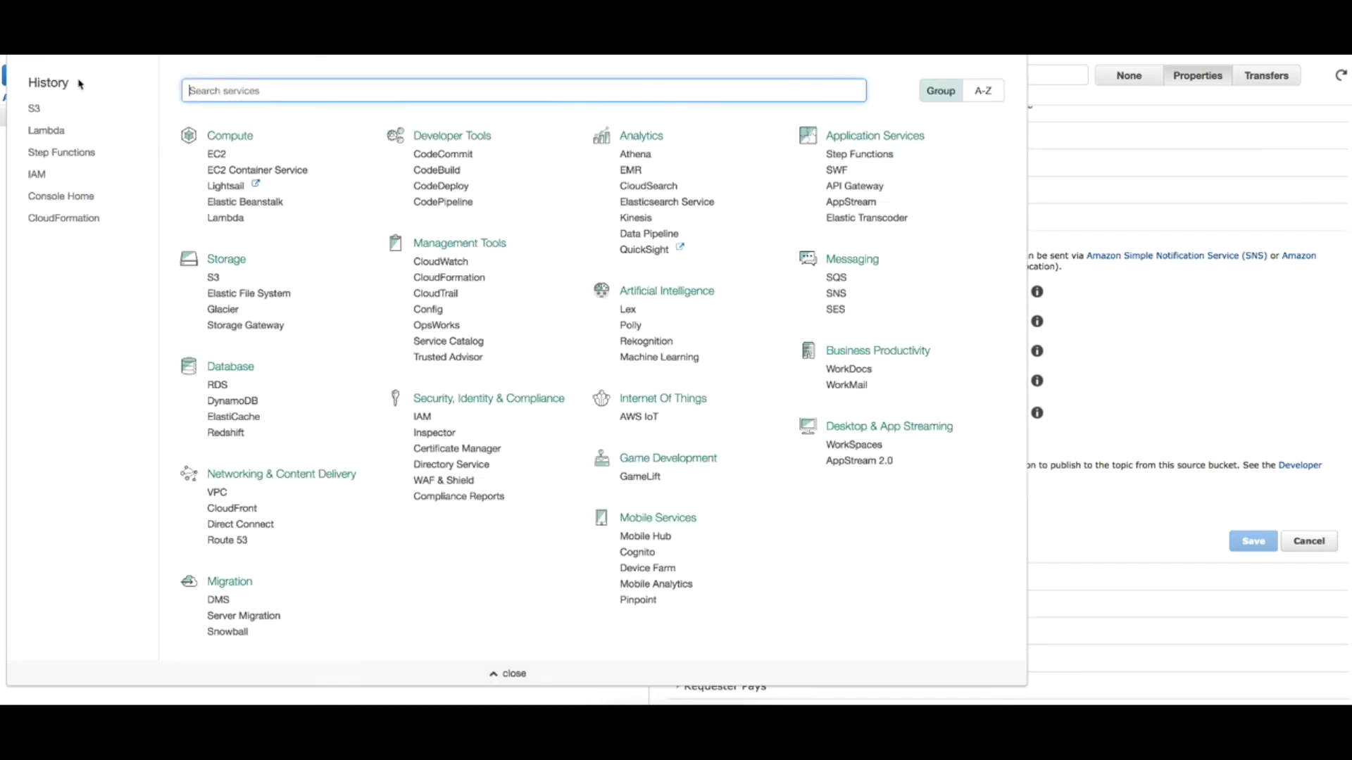
- Open Lambda in a new tab and view the ProcessOrder-S3 function's empty Triggers list
click(46, 133)
right_click(46, 134)
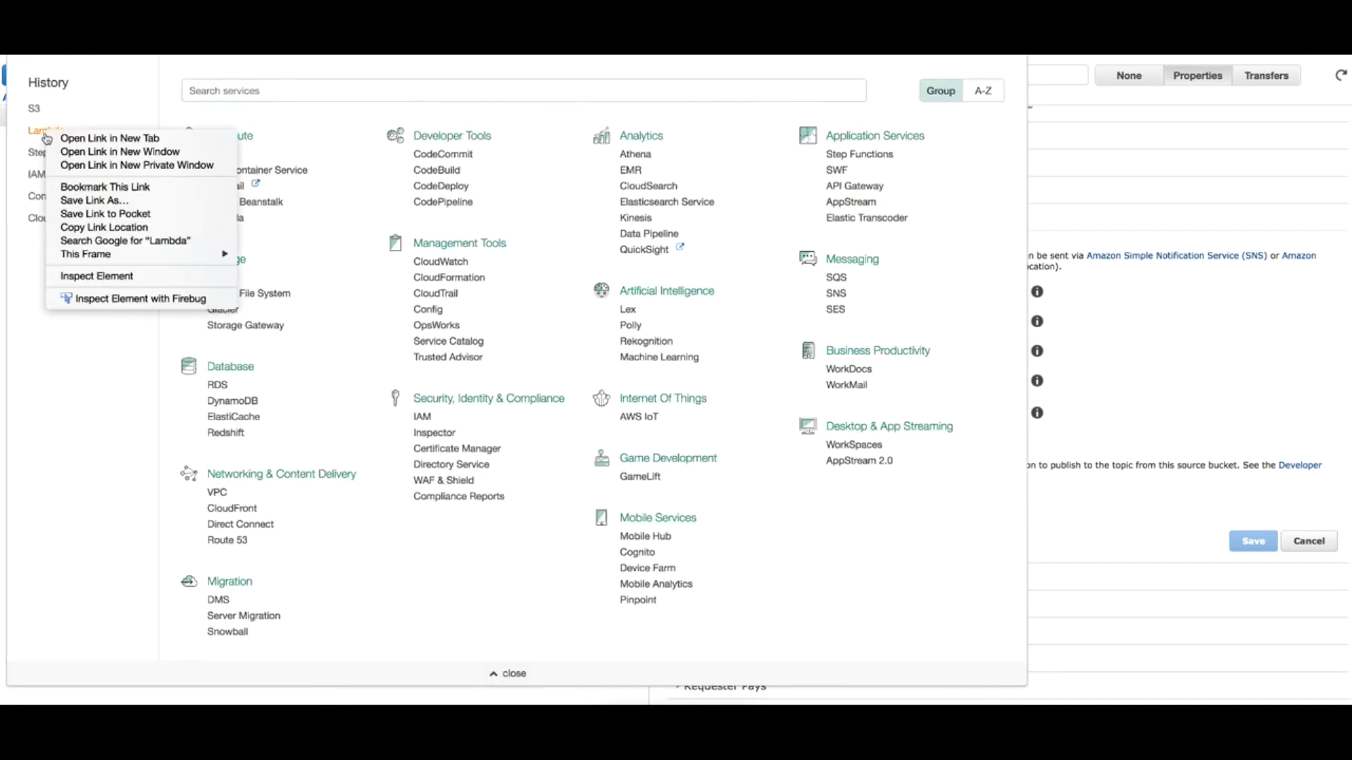
click(114, 141)
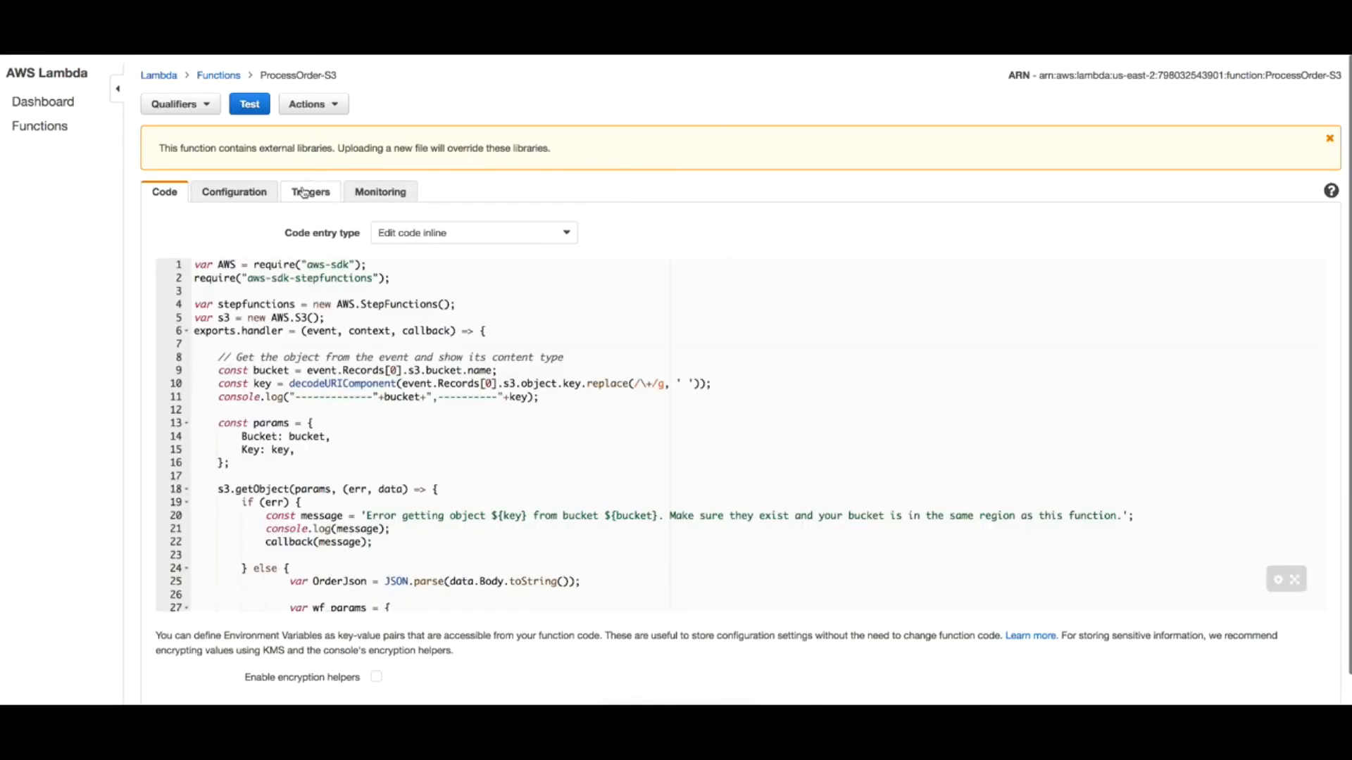
click(310, 192)
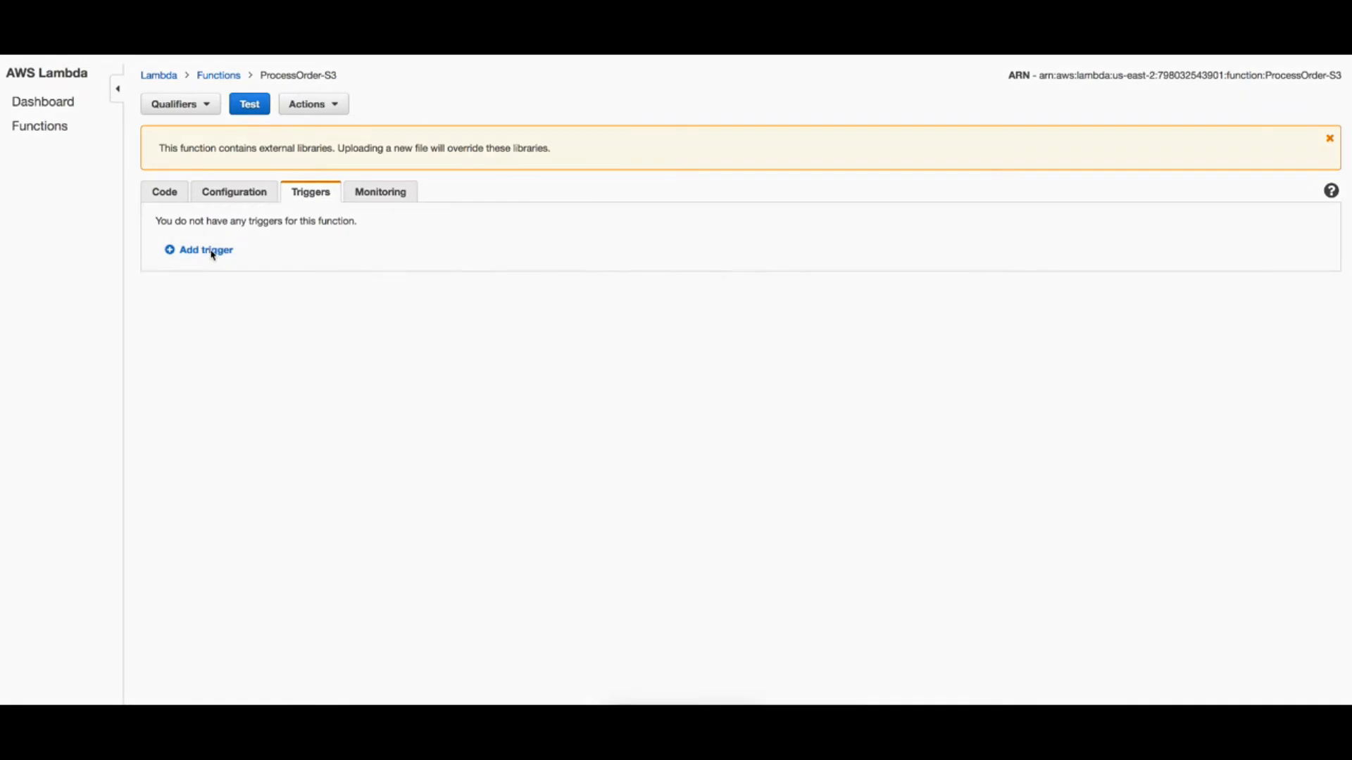
- Add an S3 trigger to ProcessOrder-S3 with processorder-batch as the source bucket
click(206, 251)
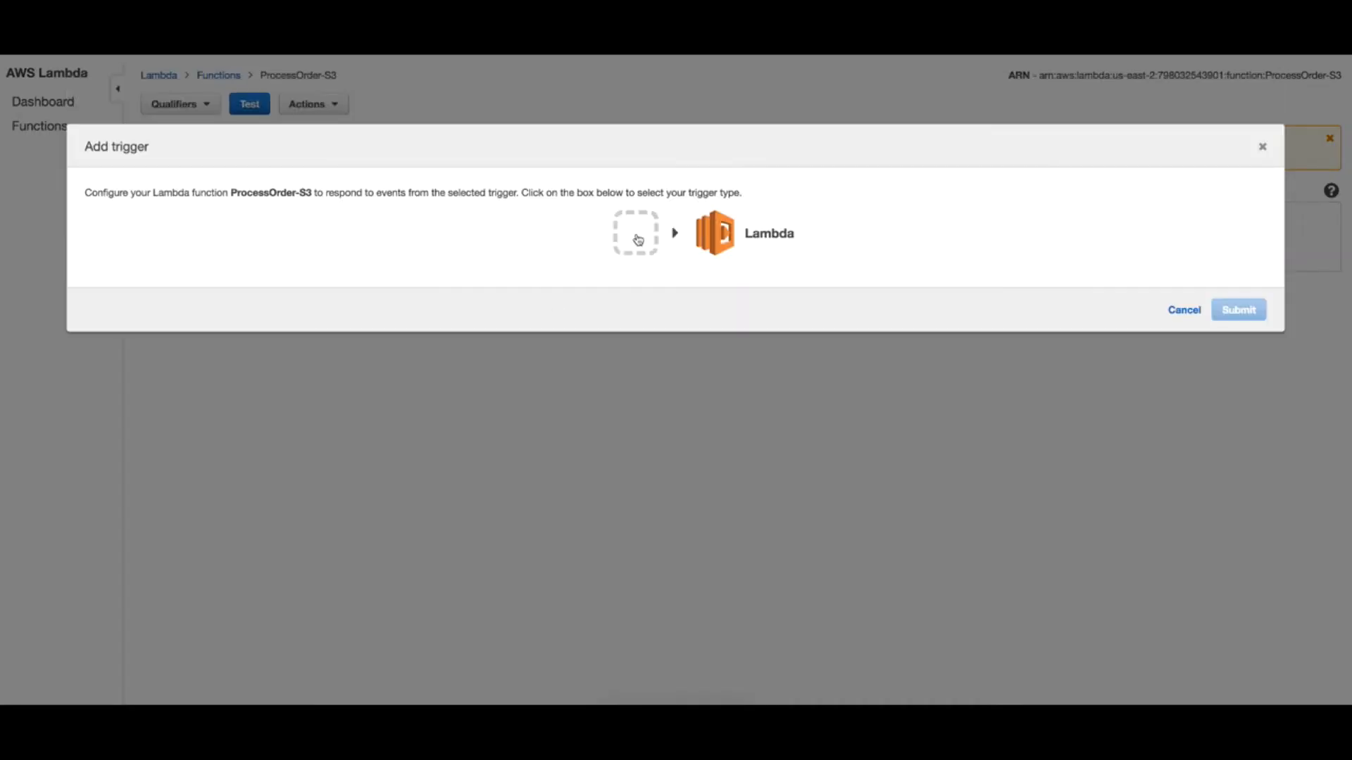
click(636, 243)
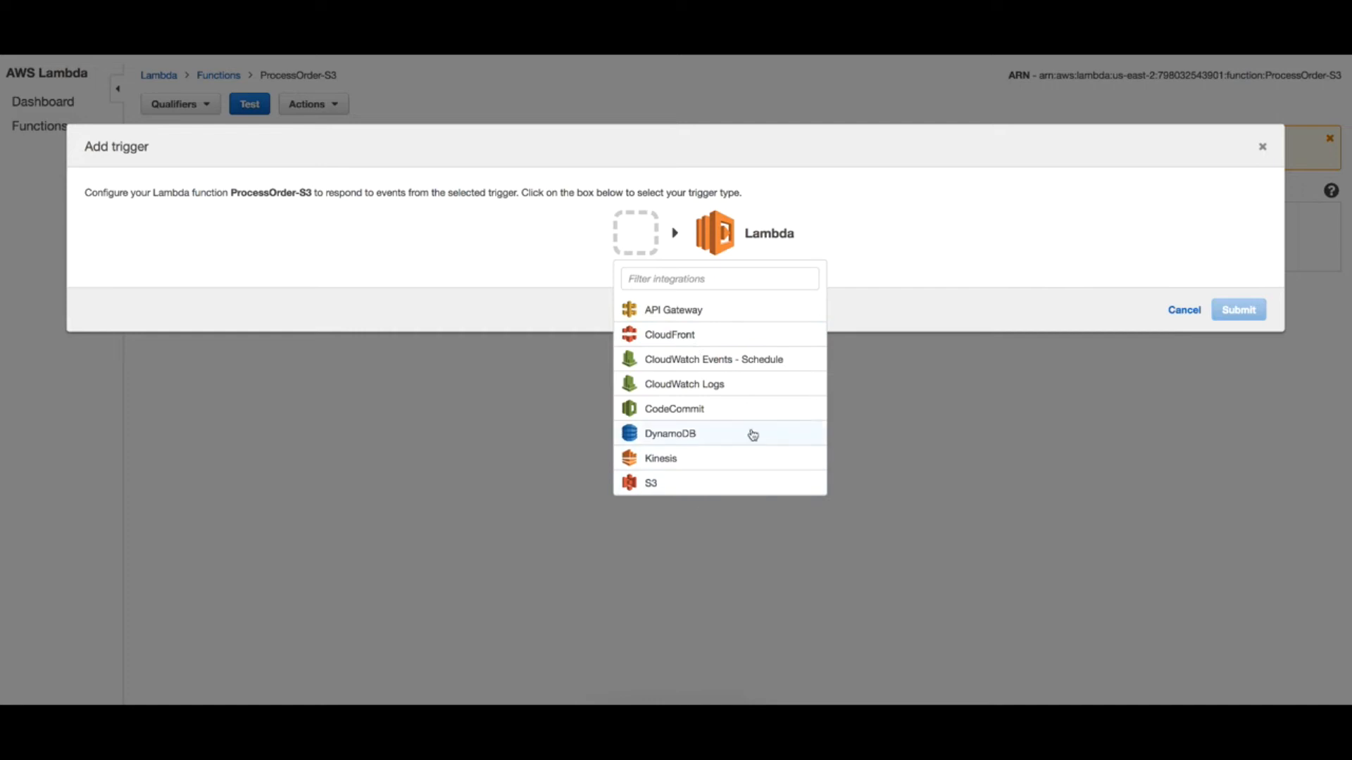
scroll(752, 434, down, 1)
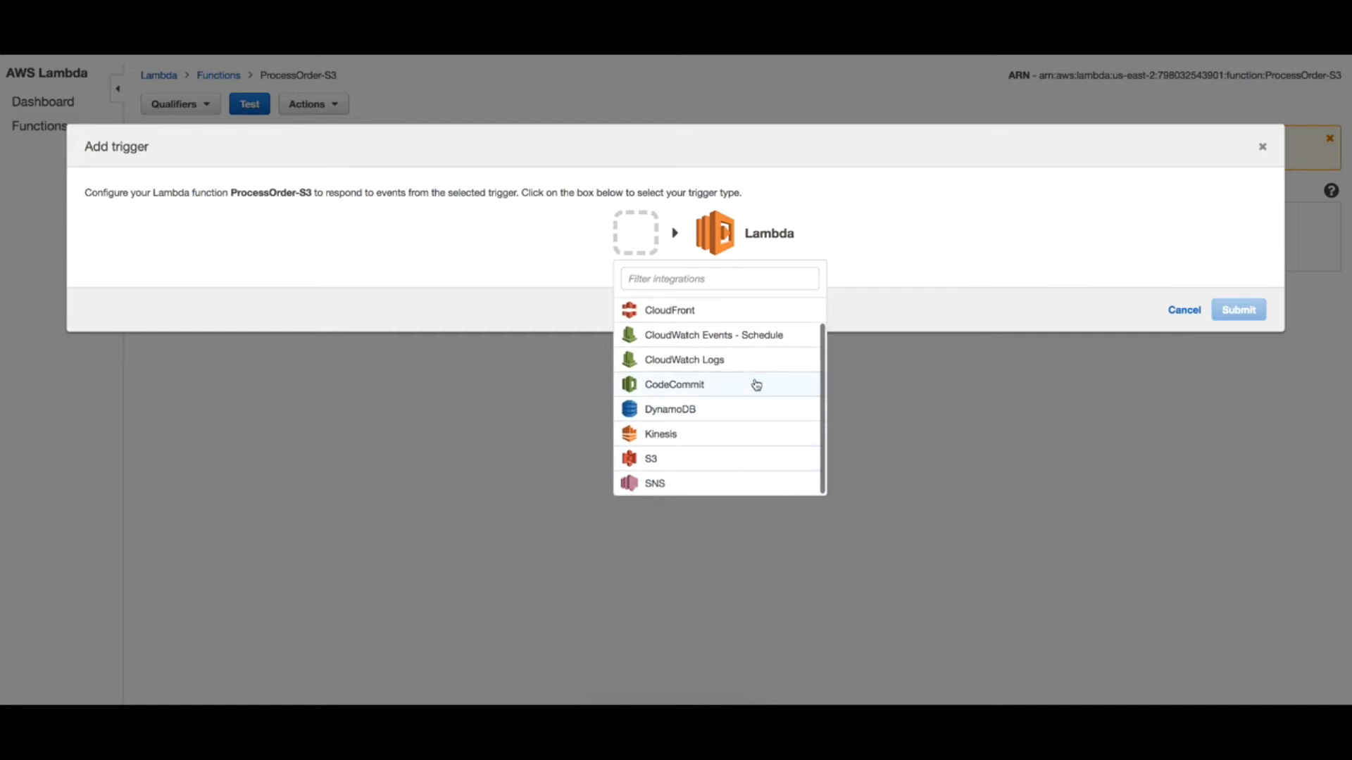
scroll(756, 384, up, 1)
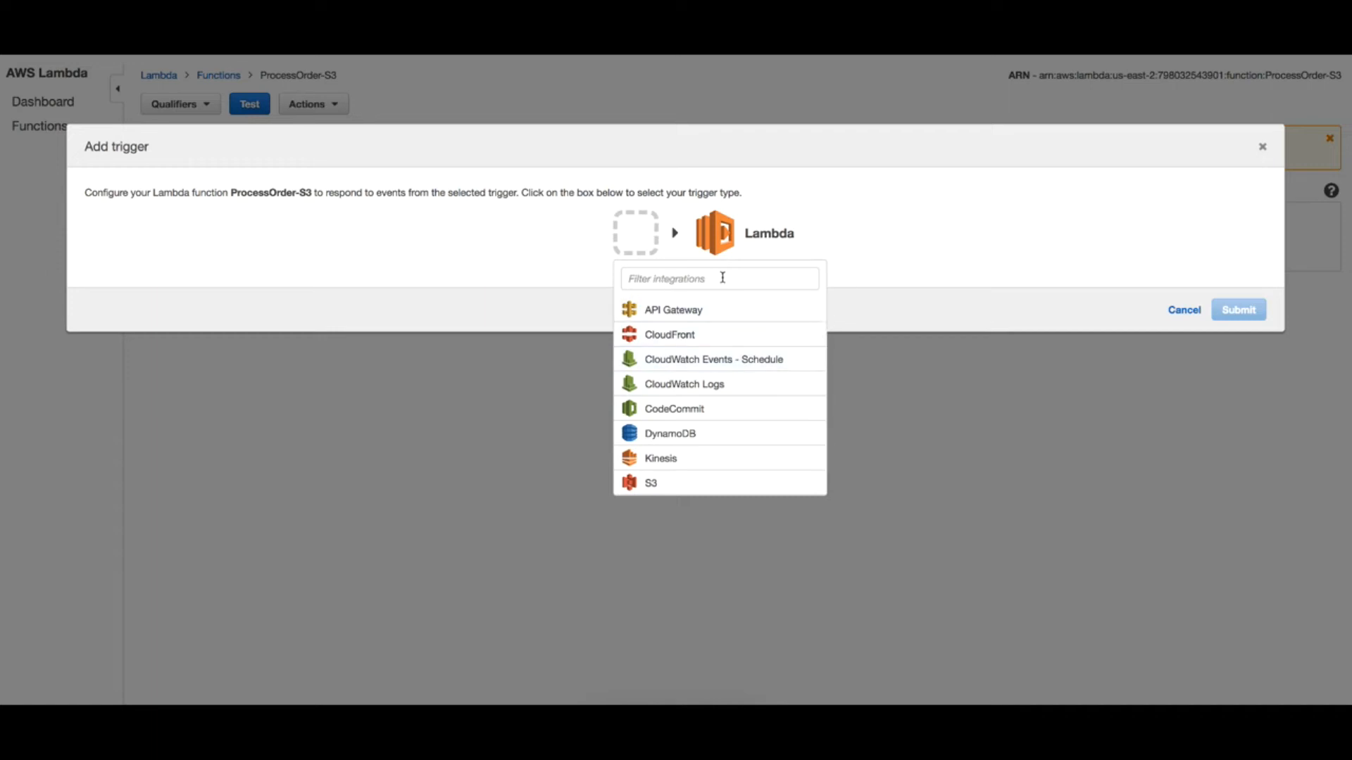
scroll(736, 435, down, 1)
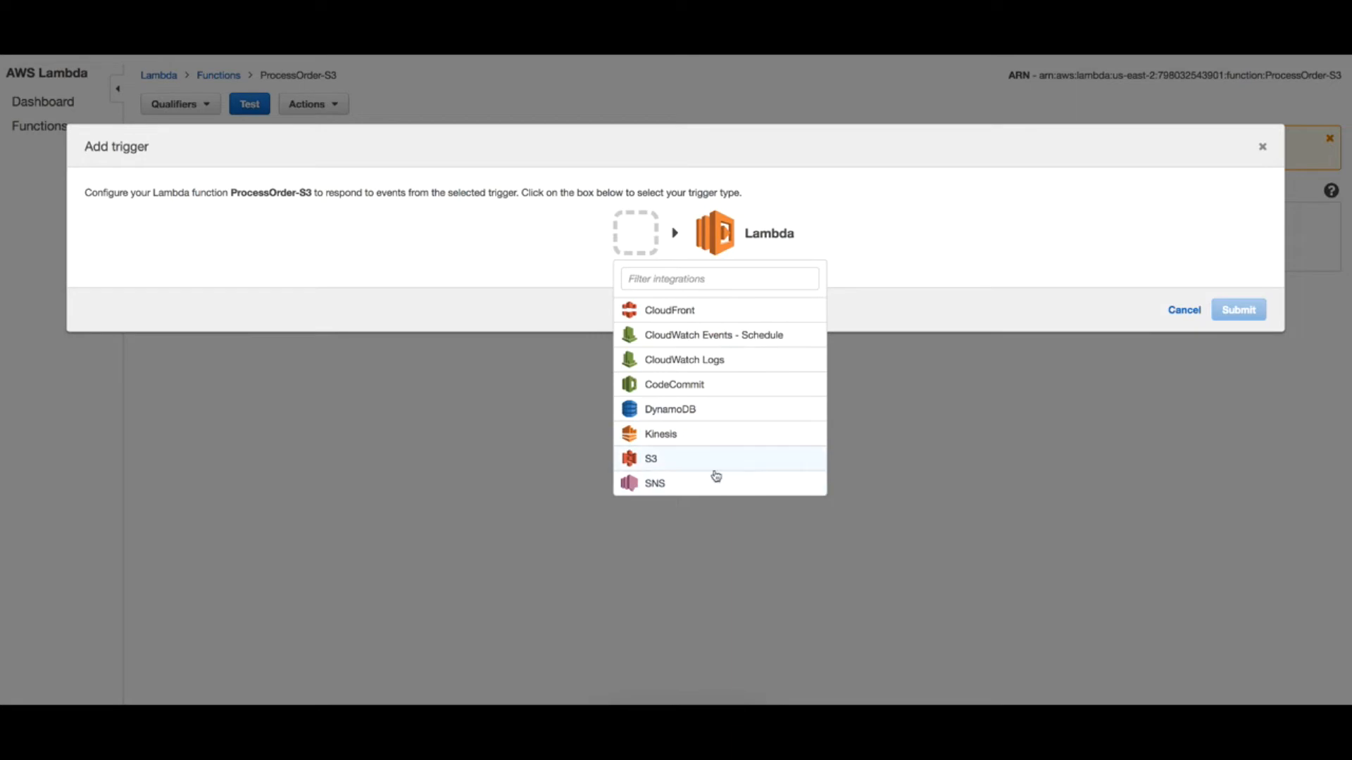
click(678, 466)
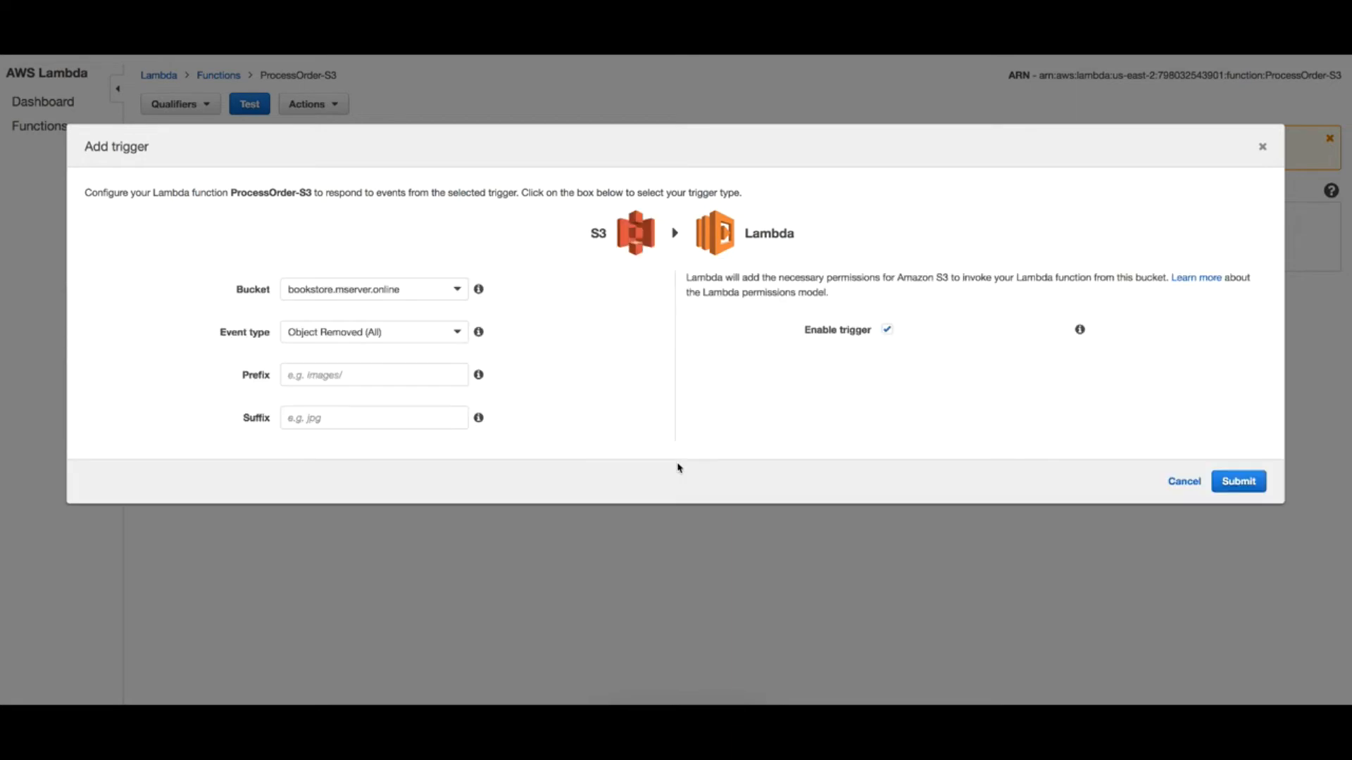
click(421, 297)
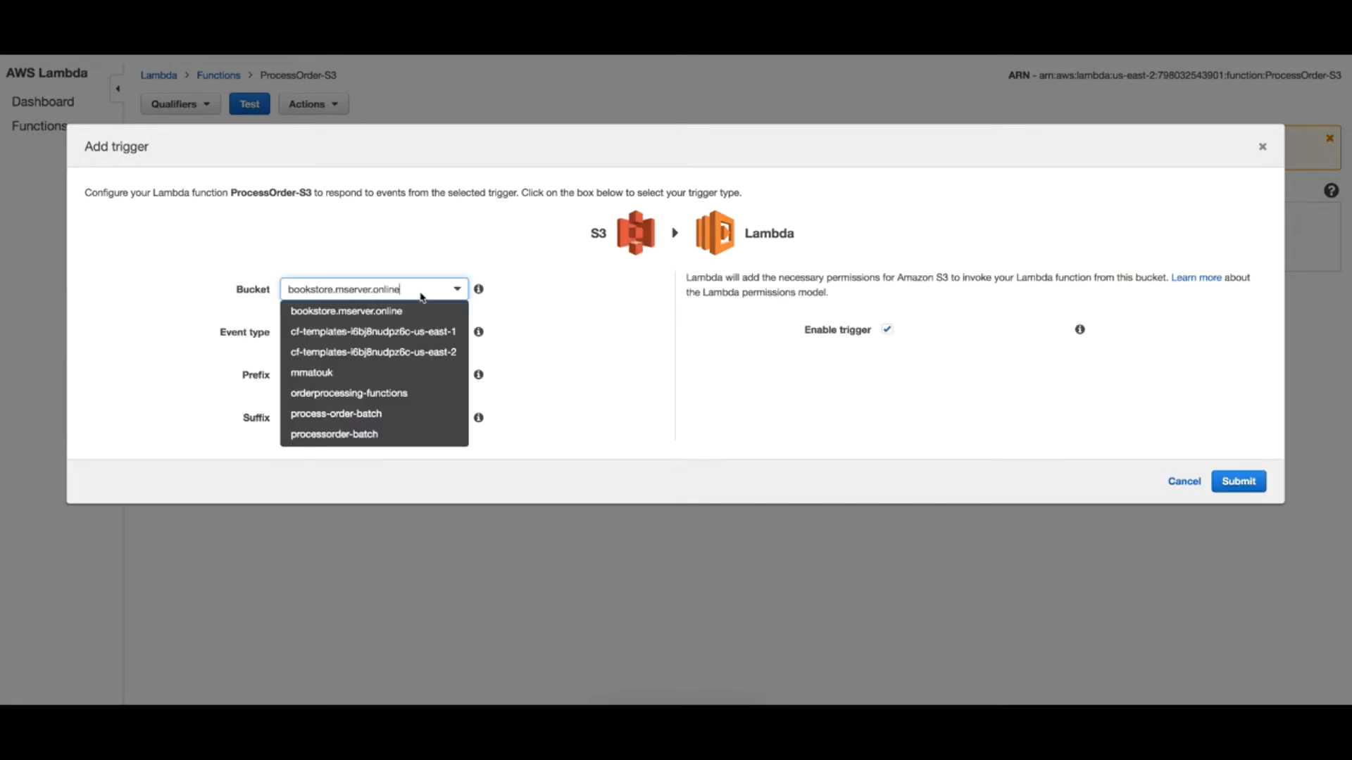
click(378, 442)
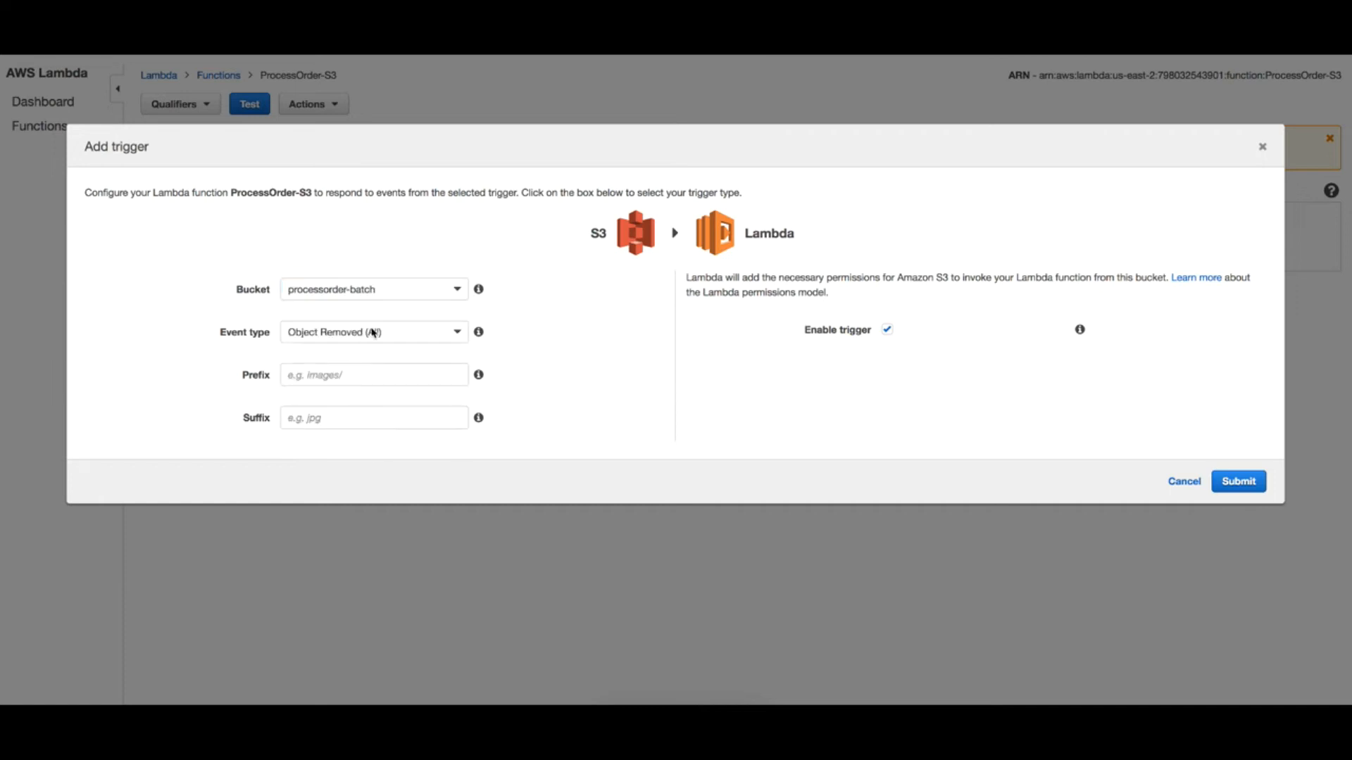
- Set event type Object Created (All), prefix Process_Order, suffix .json, and submit the trigger
click(392, 336)
click(386, 417)
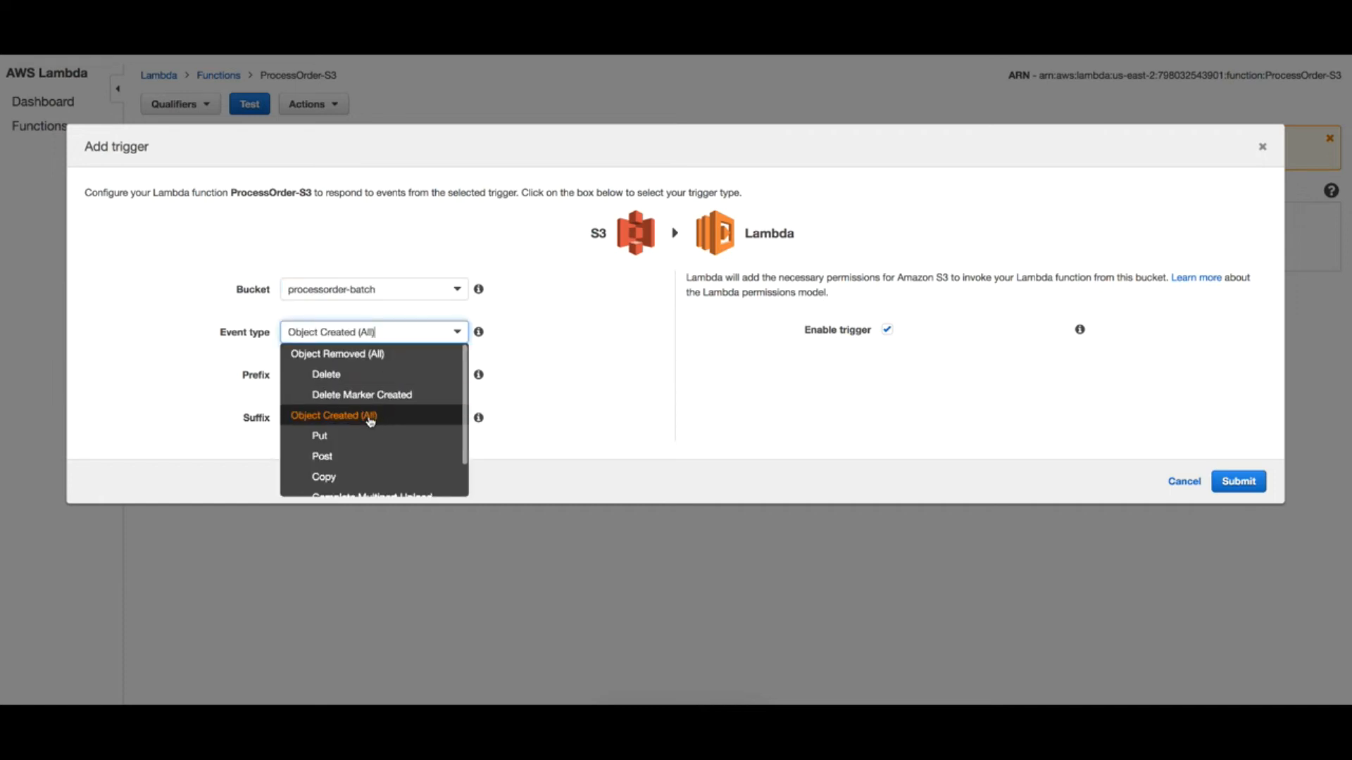
click(370, 418)
click(363, 375)
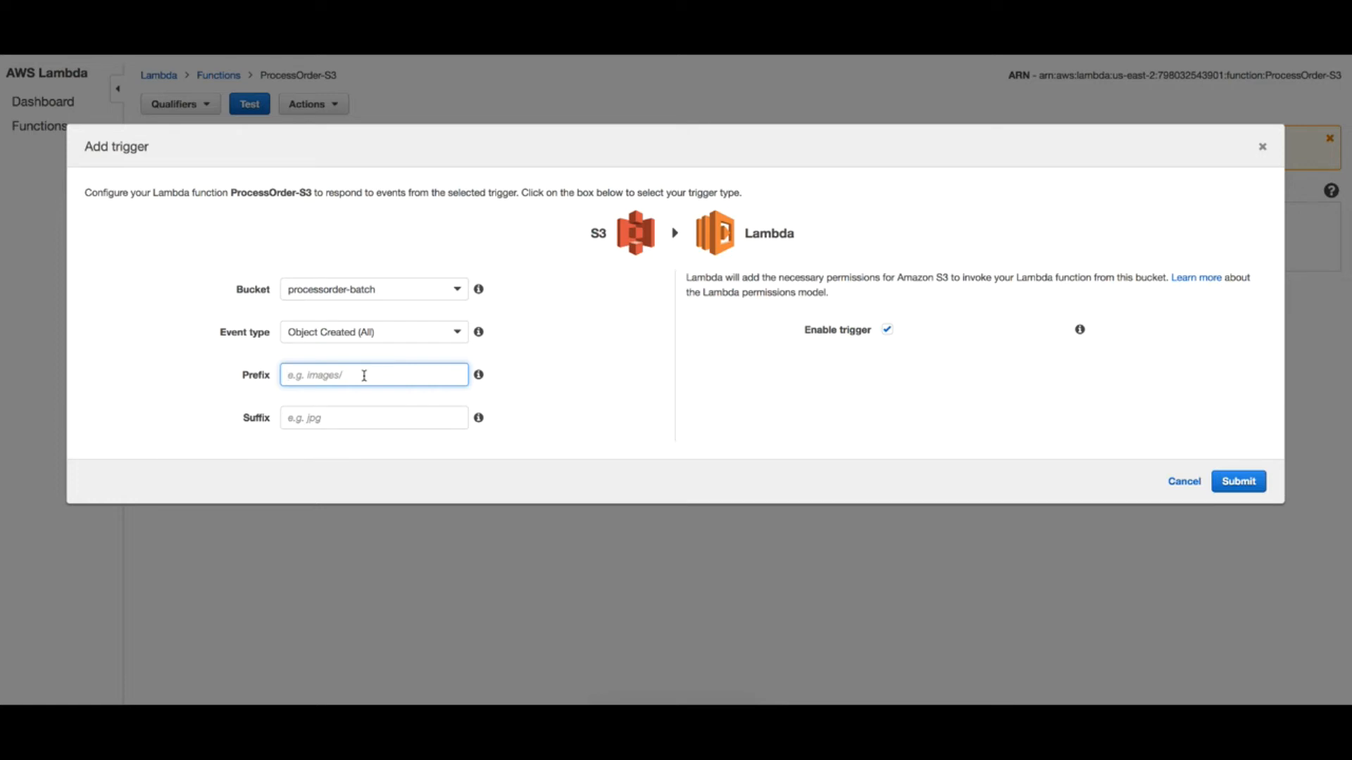
text(Process_O)
text(rder)
click(342, 417)
text(.json)
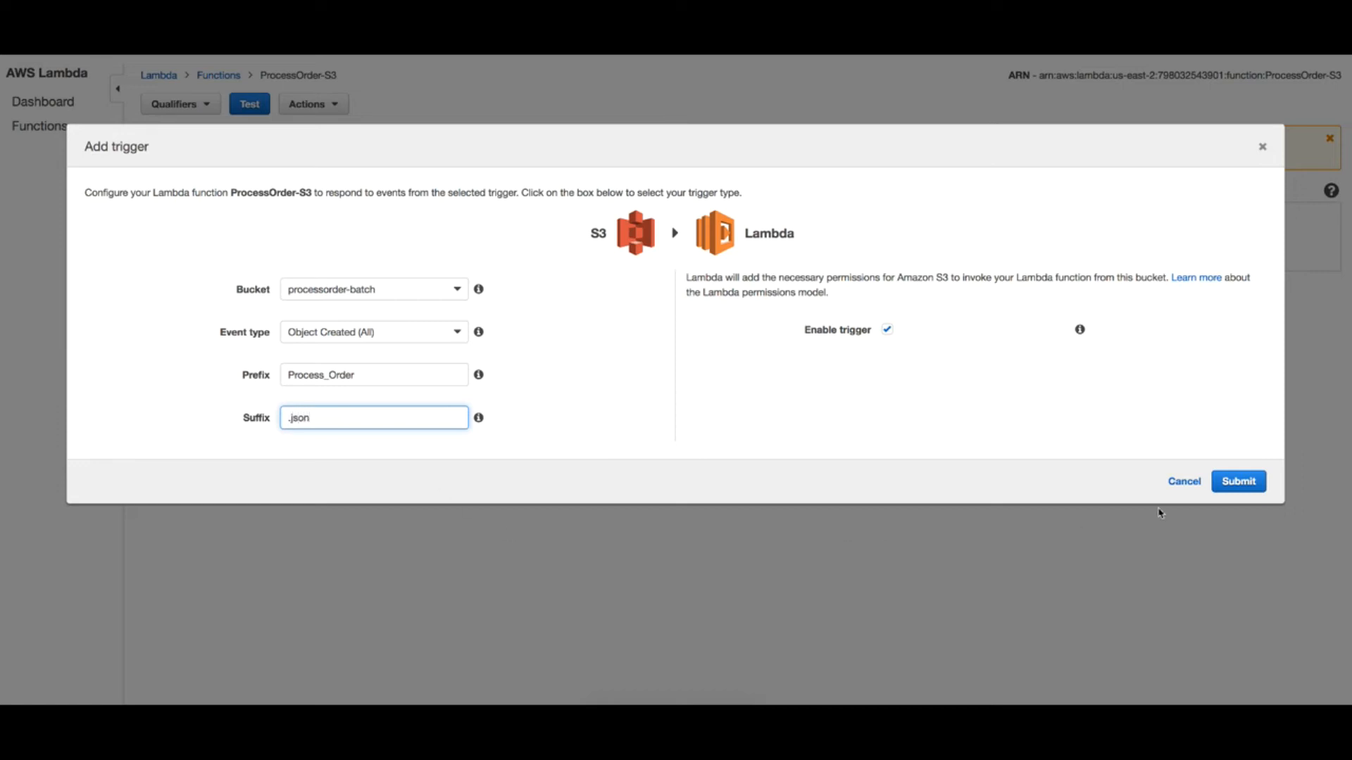
click(1238, 481)
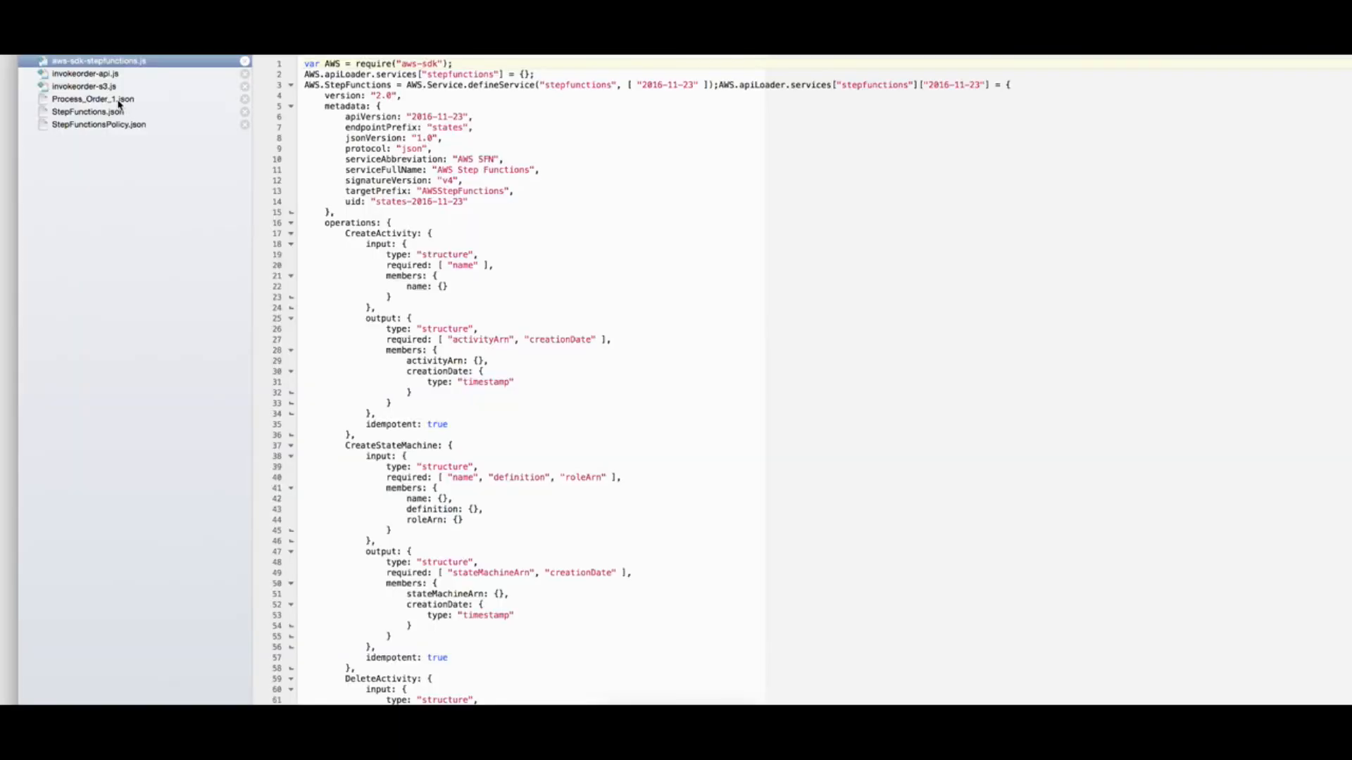
- Open the Process_Order_1.json order file with pid 1 and quantity 3
click(93, 99)
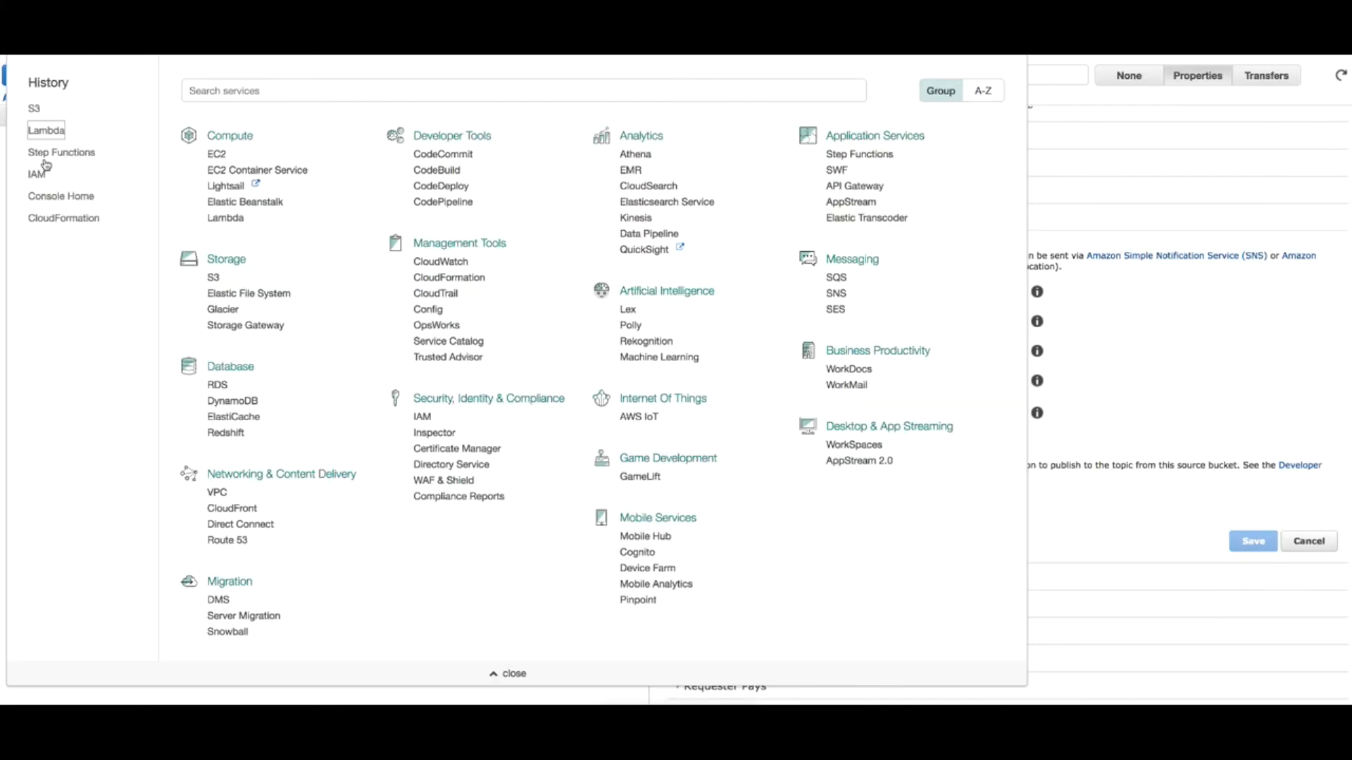
- Upload Process_Order_1.json into the processorder-batch bucket and head back to the Services list
click(511, 675)
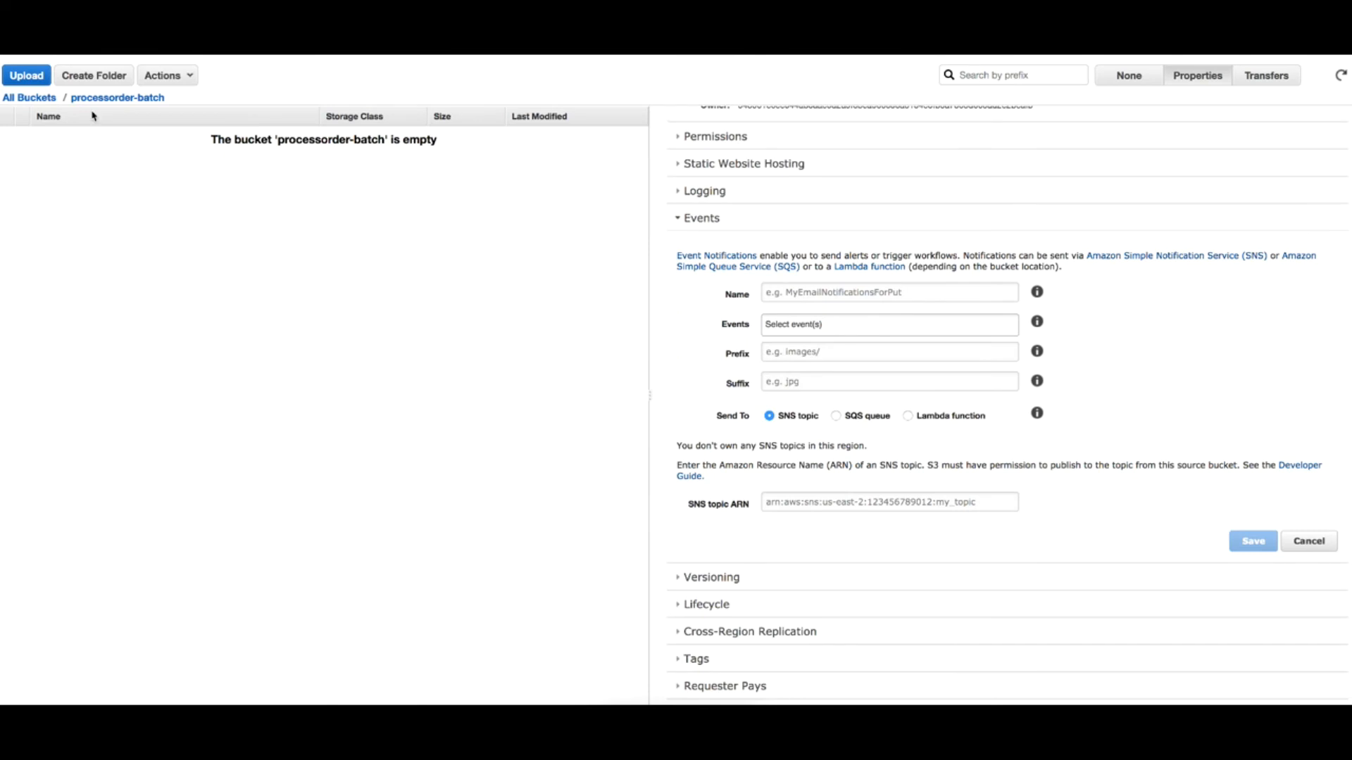
click(29, 84)
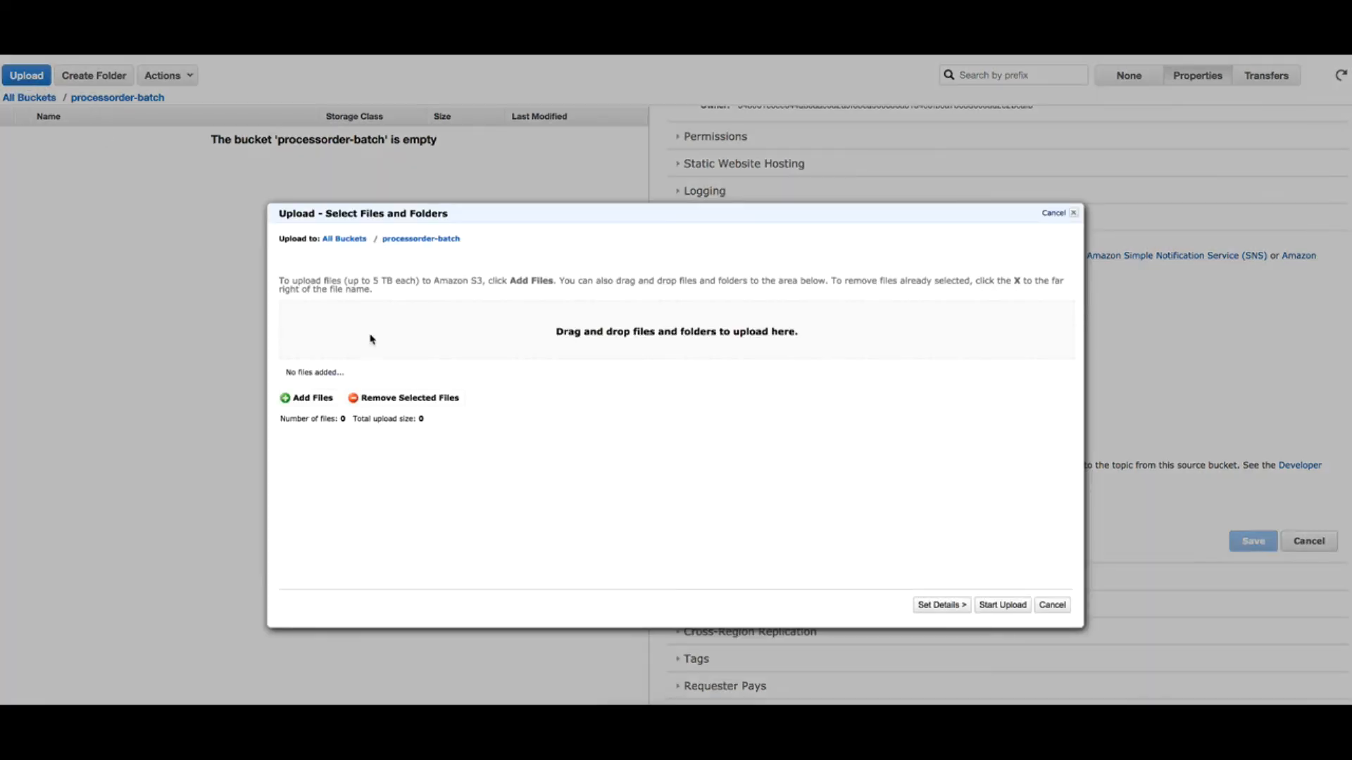
click(311, 398)
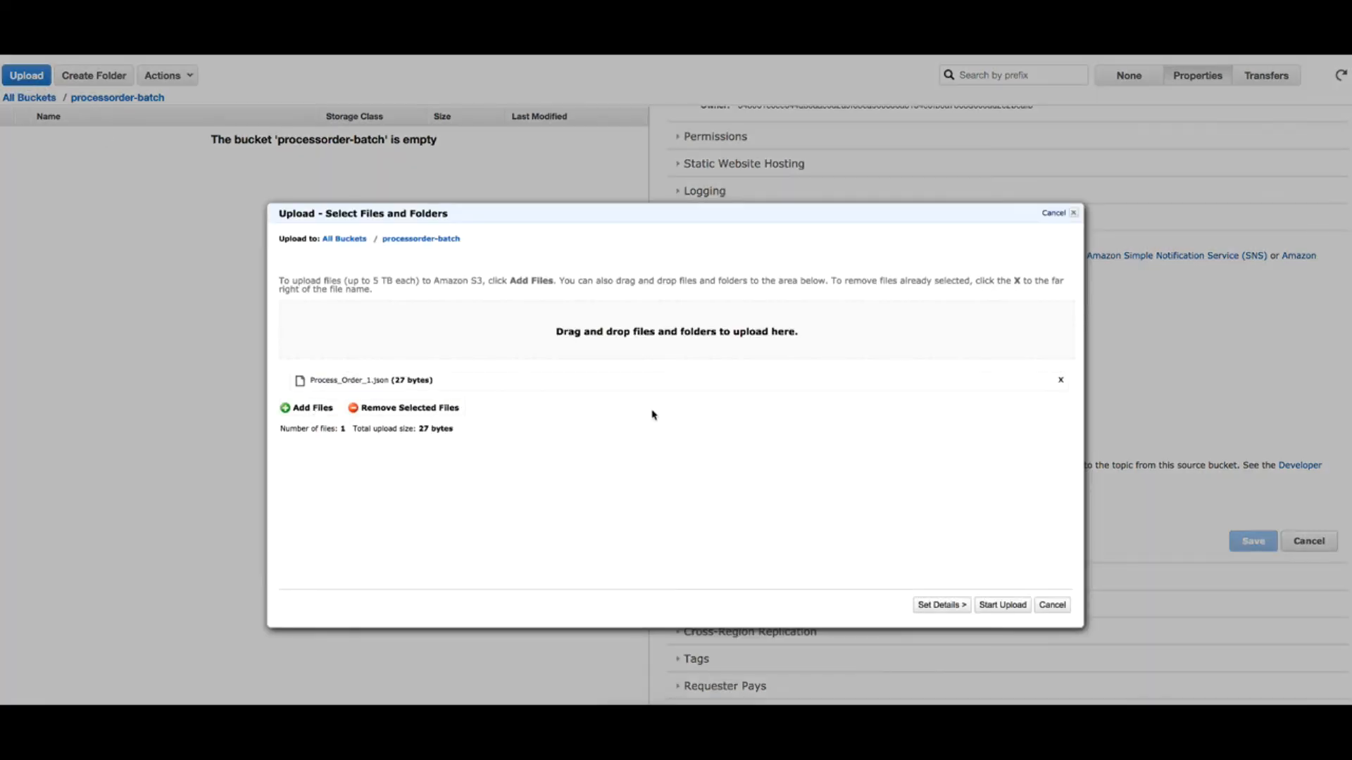
click(998, 609)
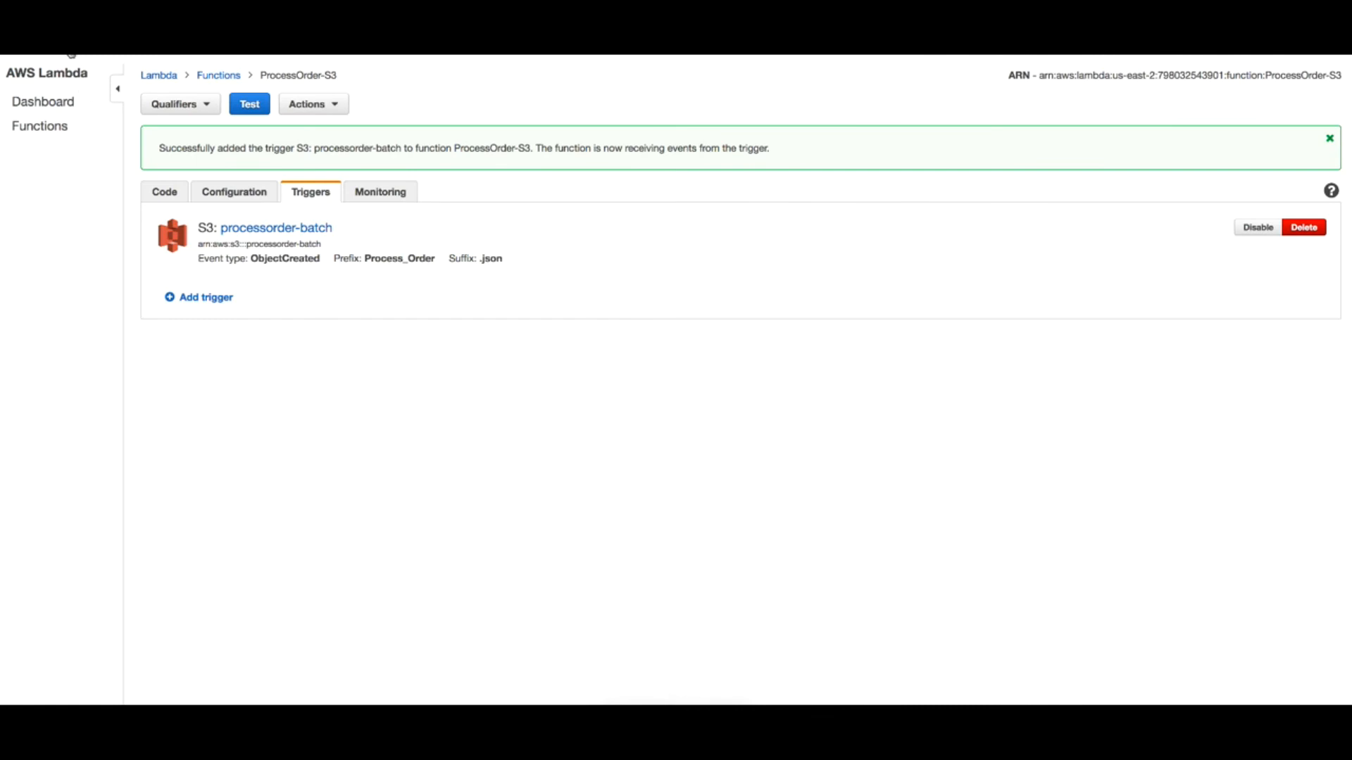
click(71, 56)
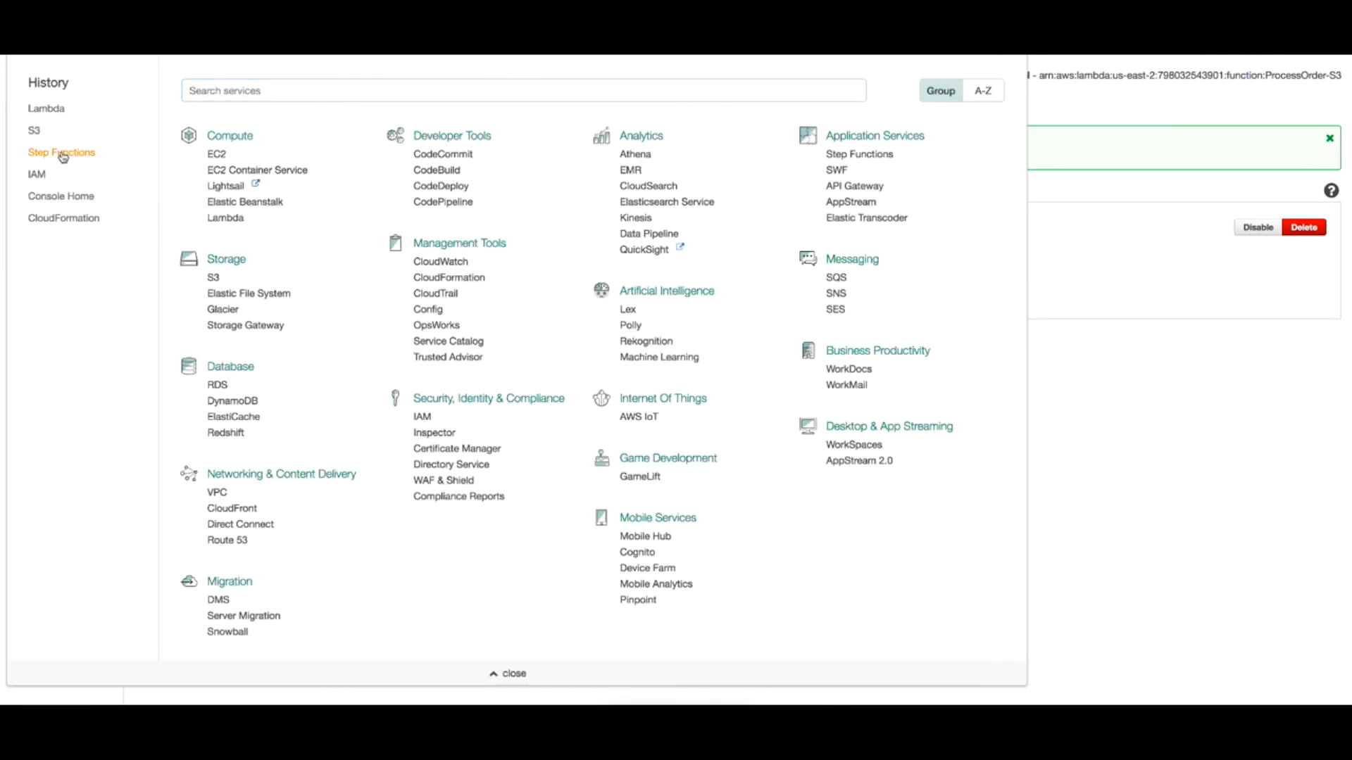
- In Step Functions, open ProcessOrder_V1 and its Execution_Lambda_S3_1 run
click(61, 152)
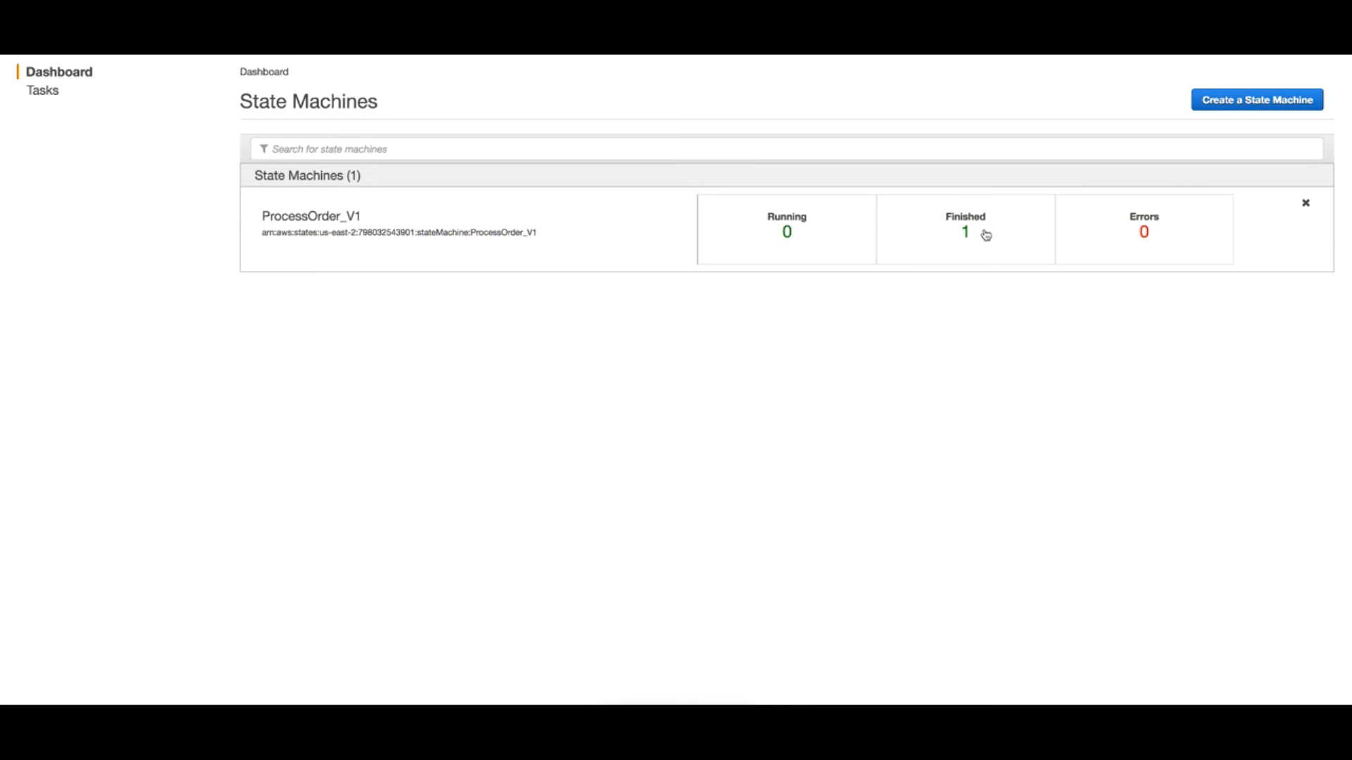
click(538, 247)
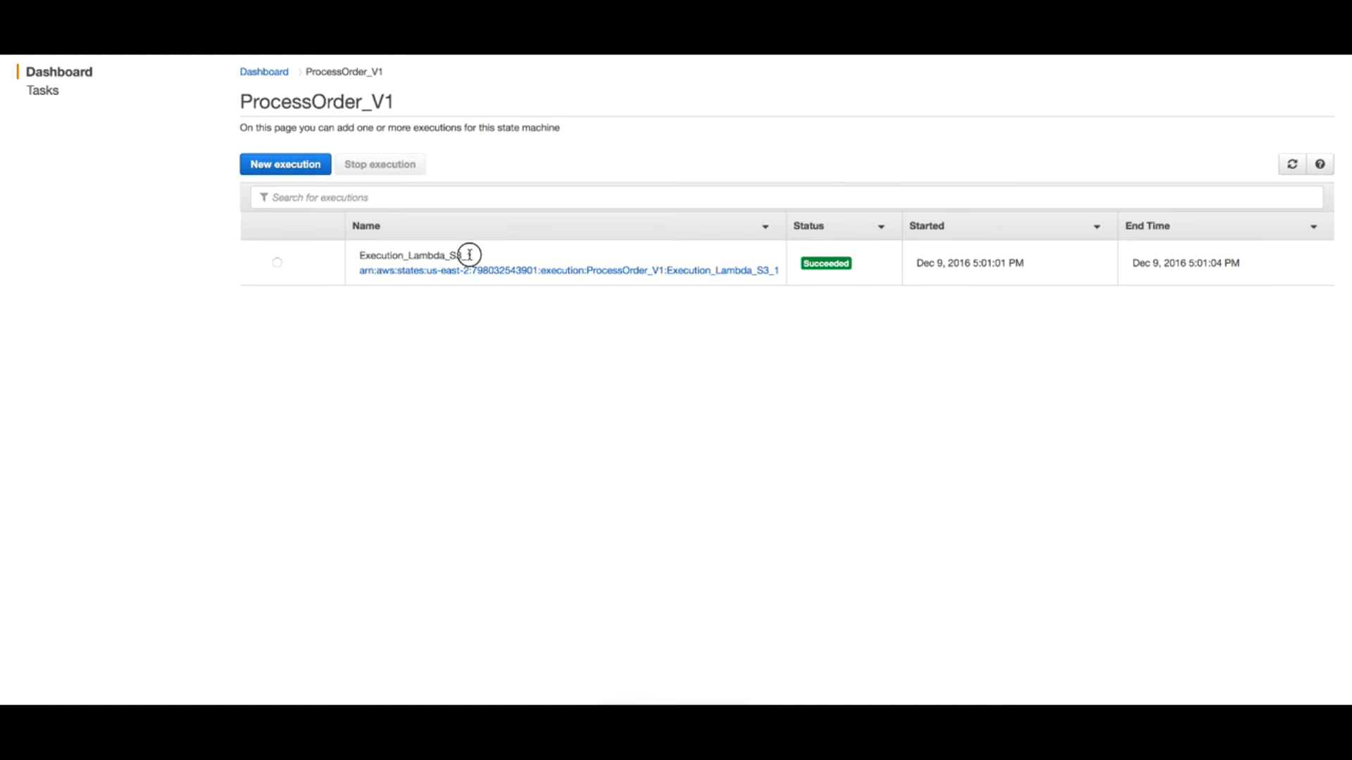
drag(474, 256, 462, 256)
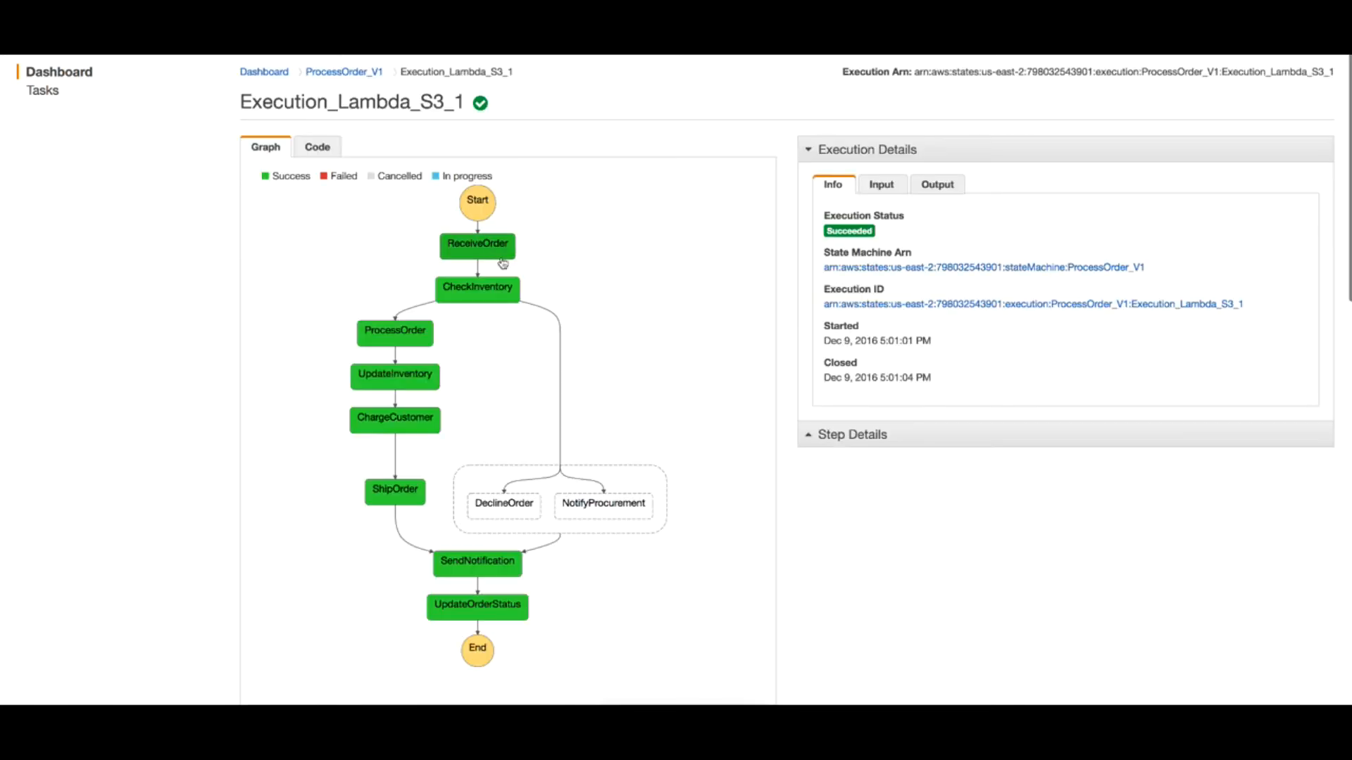
- Review the execution input and ReceiveOrder output showing inventoryExists true for pid 1, then return to the bucket
click(882, 186)
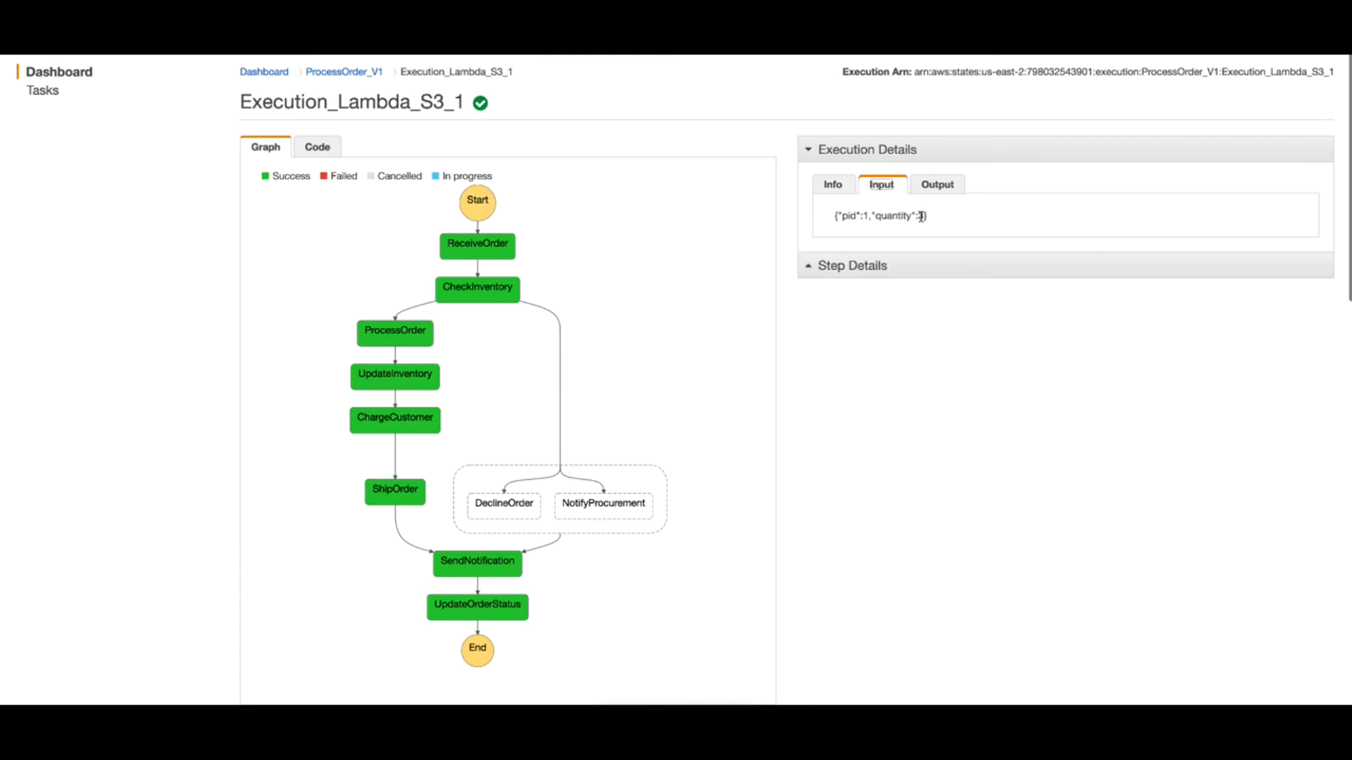
click(478, 244)
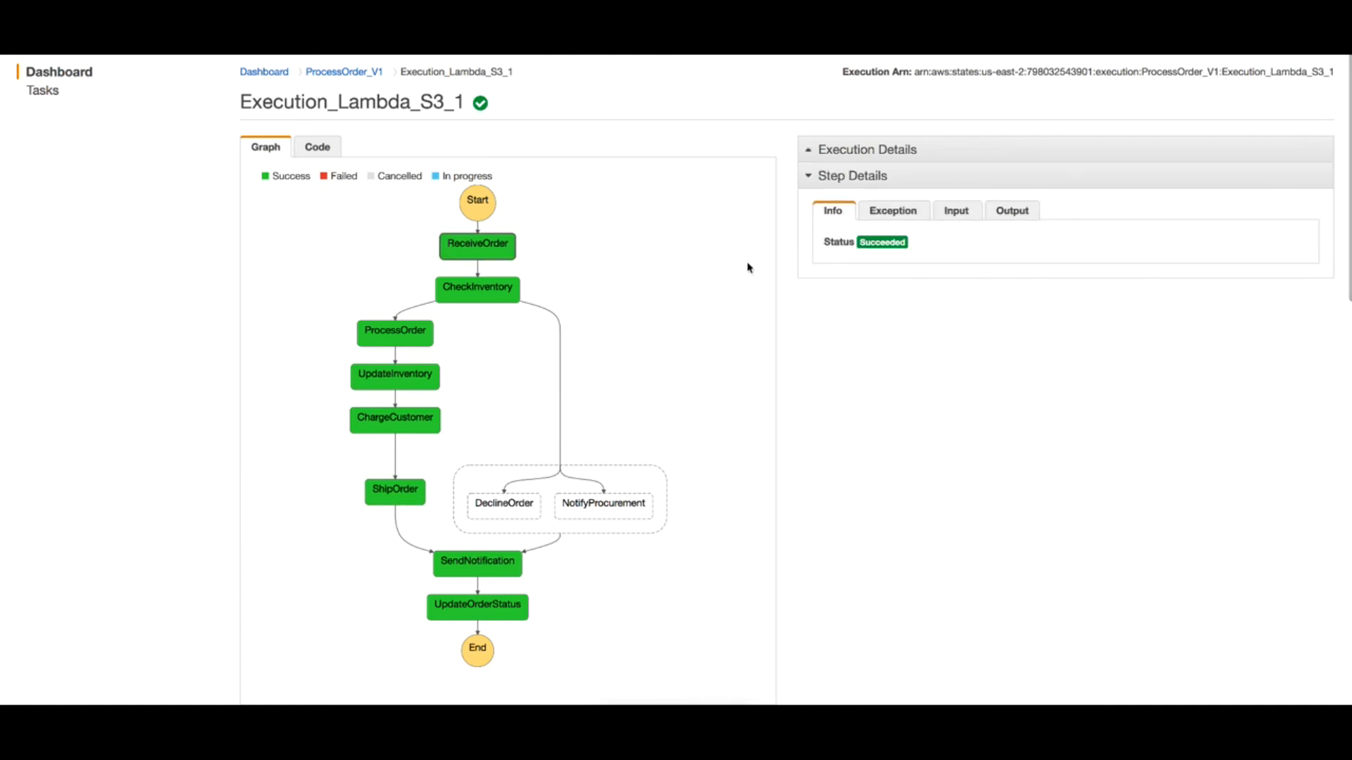
click(1012, 221)
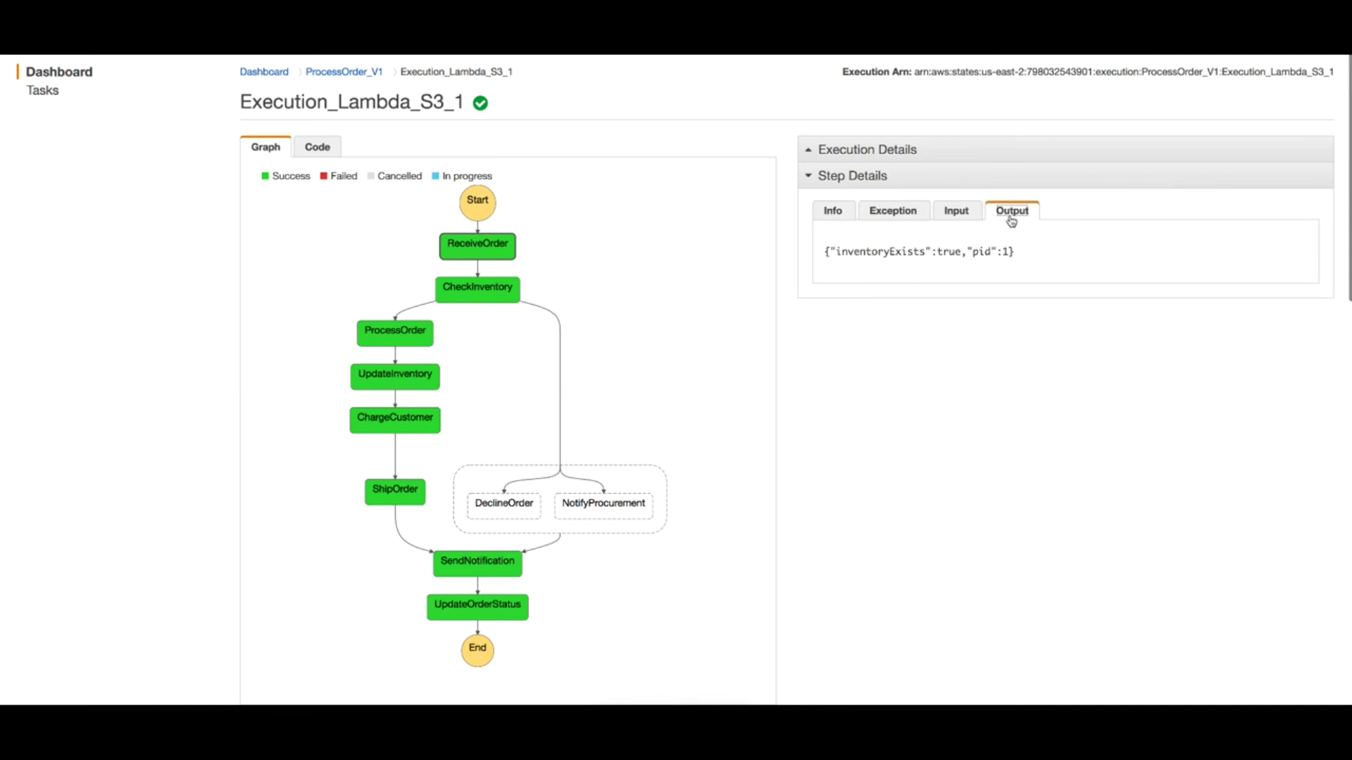
double_click(904, 254)
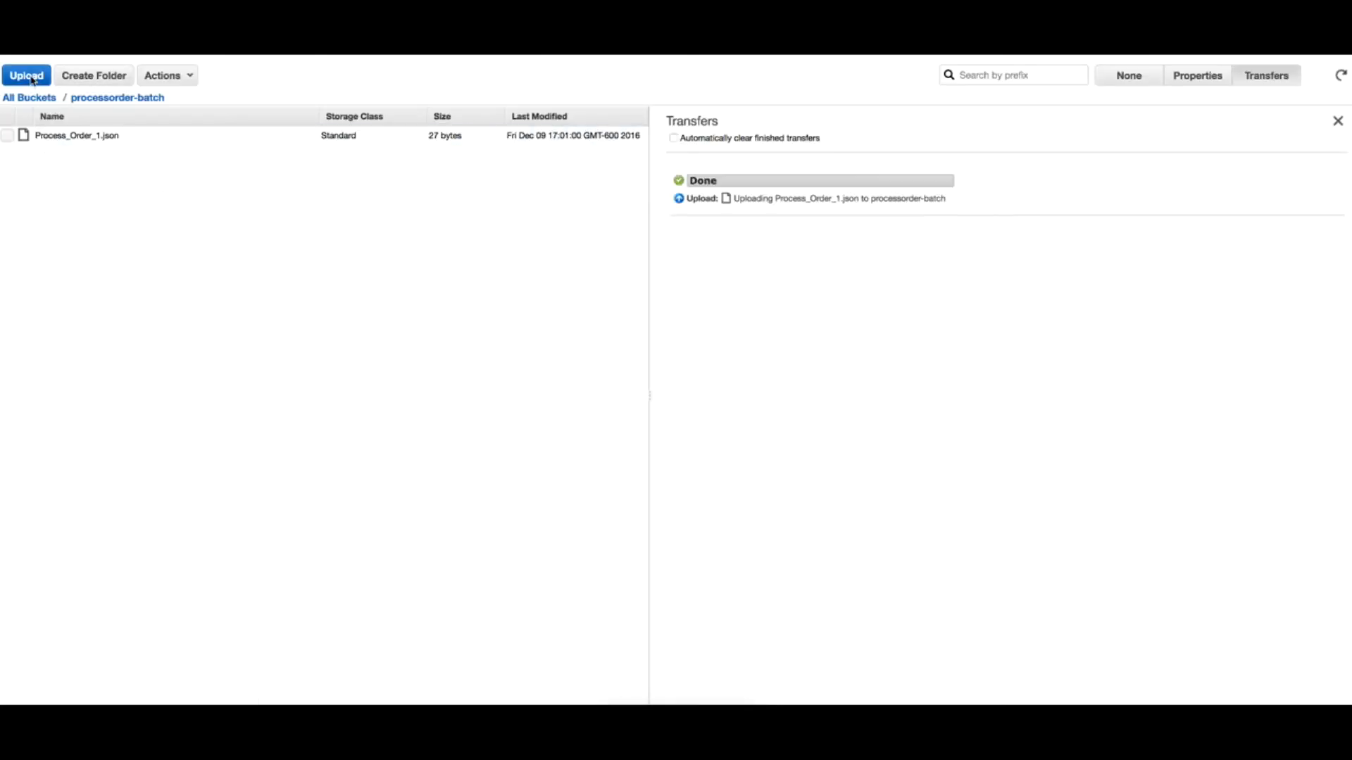
click(33, 79)
- Upload Process_Order_15.json and open the resulting Execution_Lambda_S3_15 run
click(313, 376)
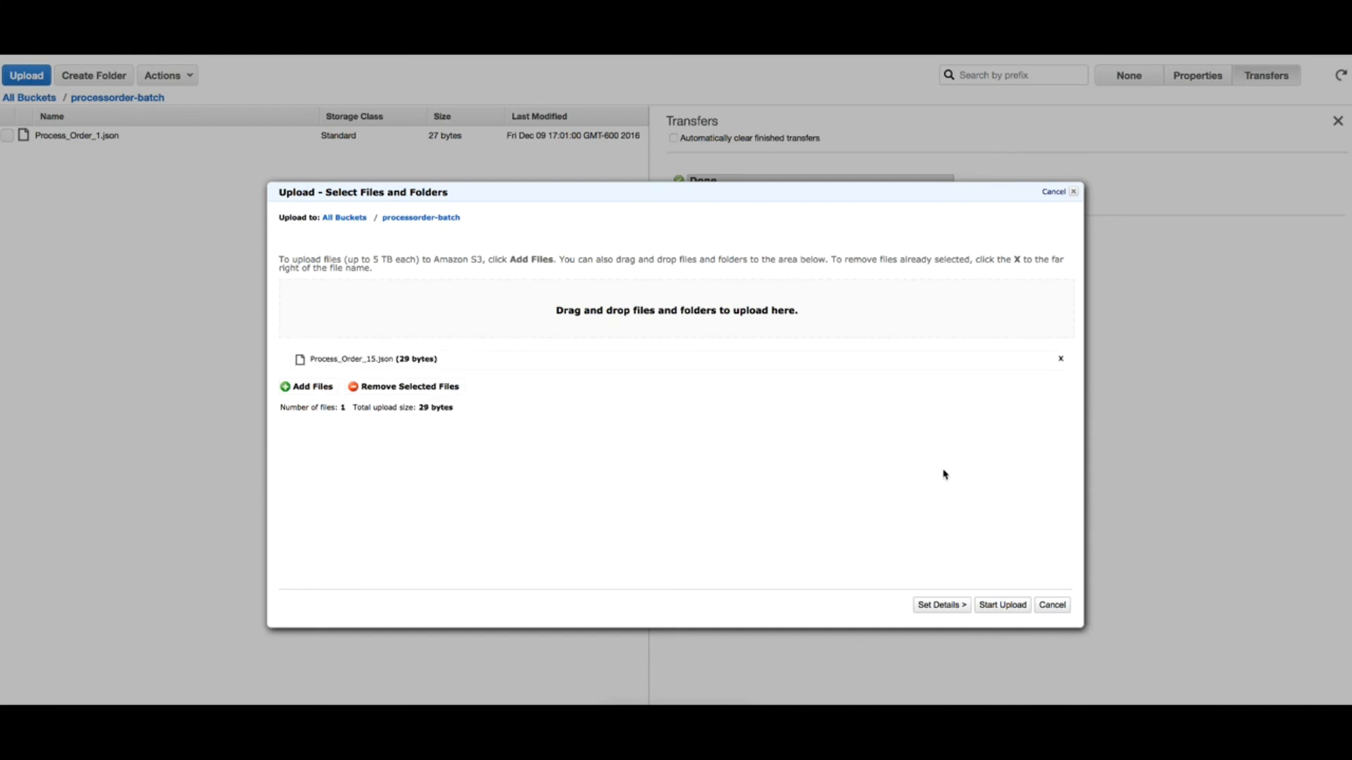
click(1002, 605)
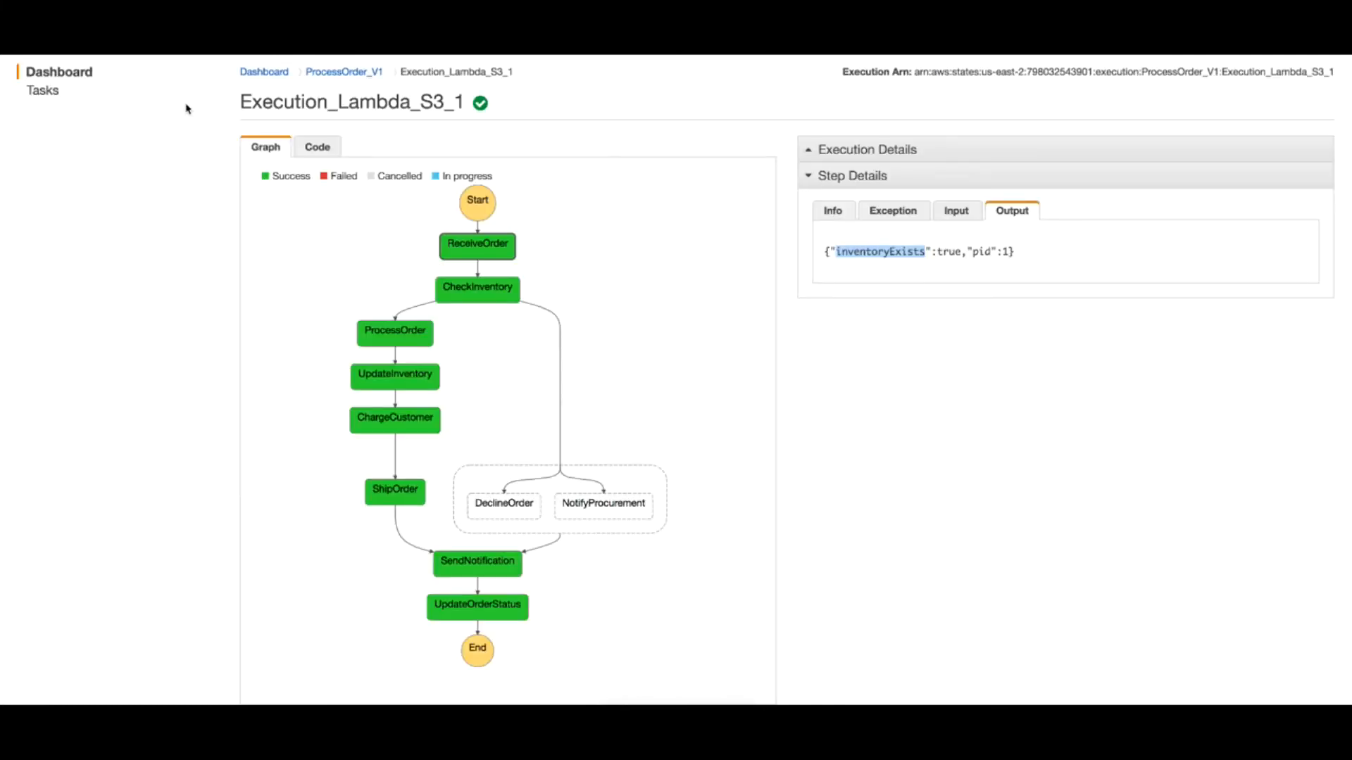
click(343, 71)
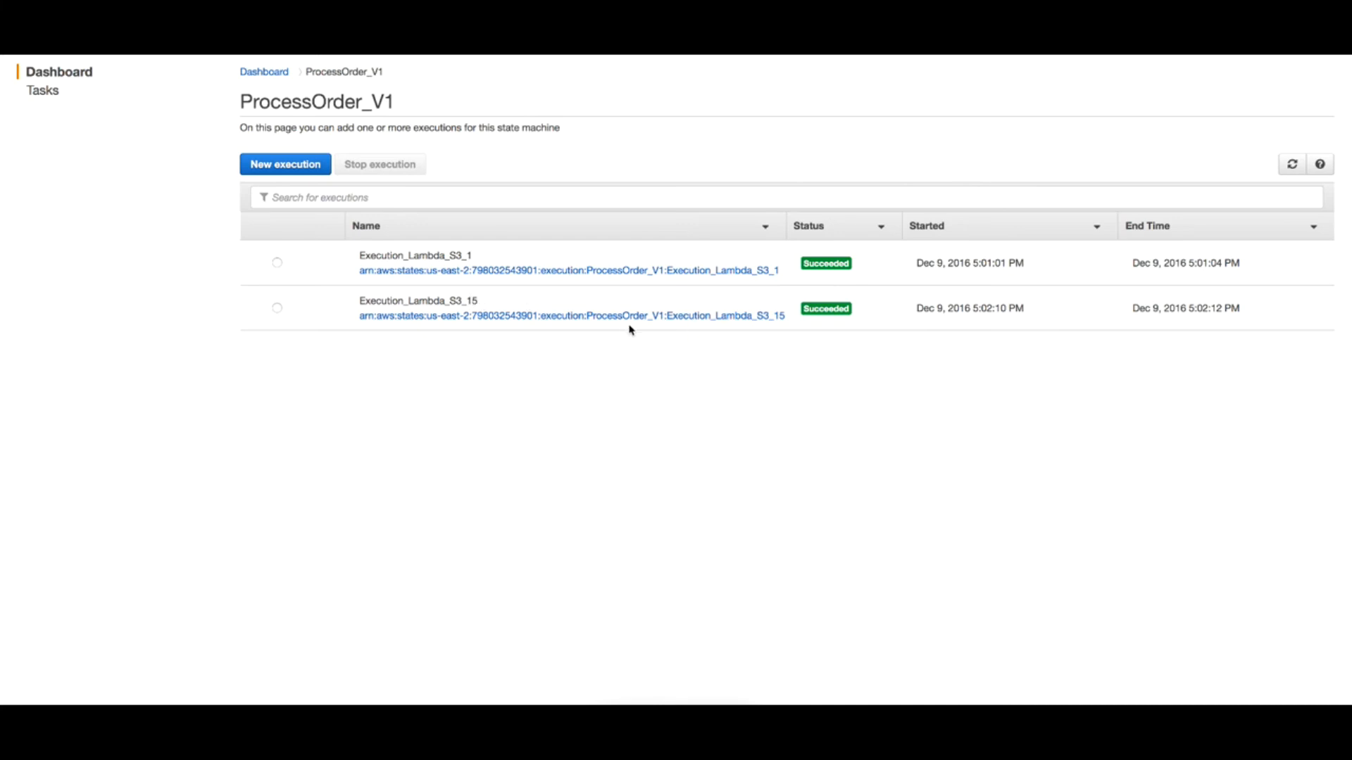
click(630, 316)
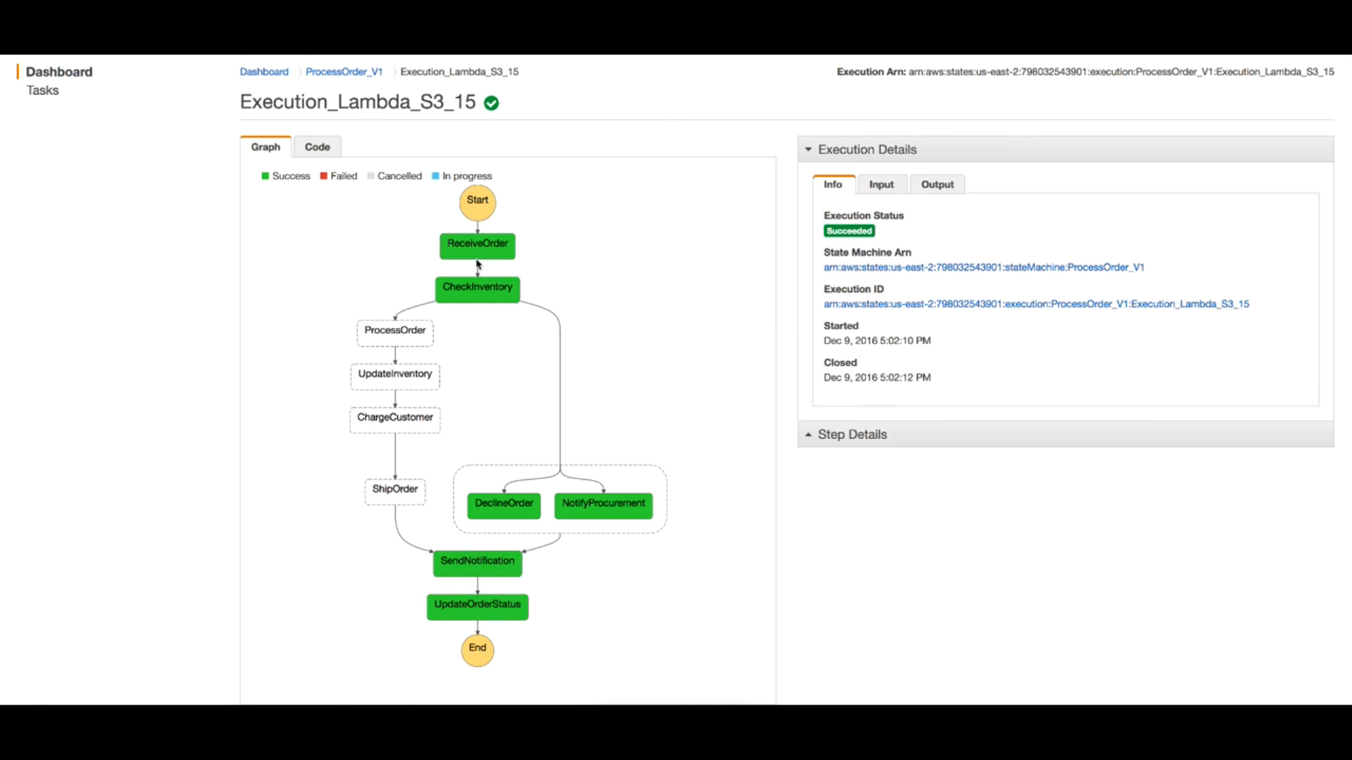
- Inspect the execution input and ReceiveOrder output showing inventoryExists false for pid 15
click(882, 185)
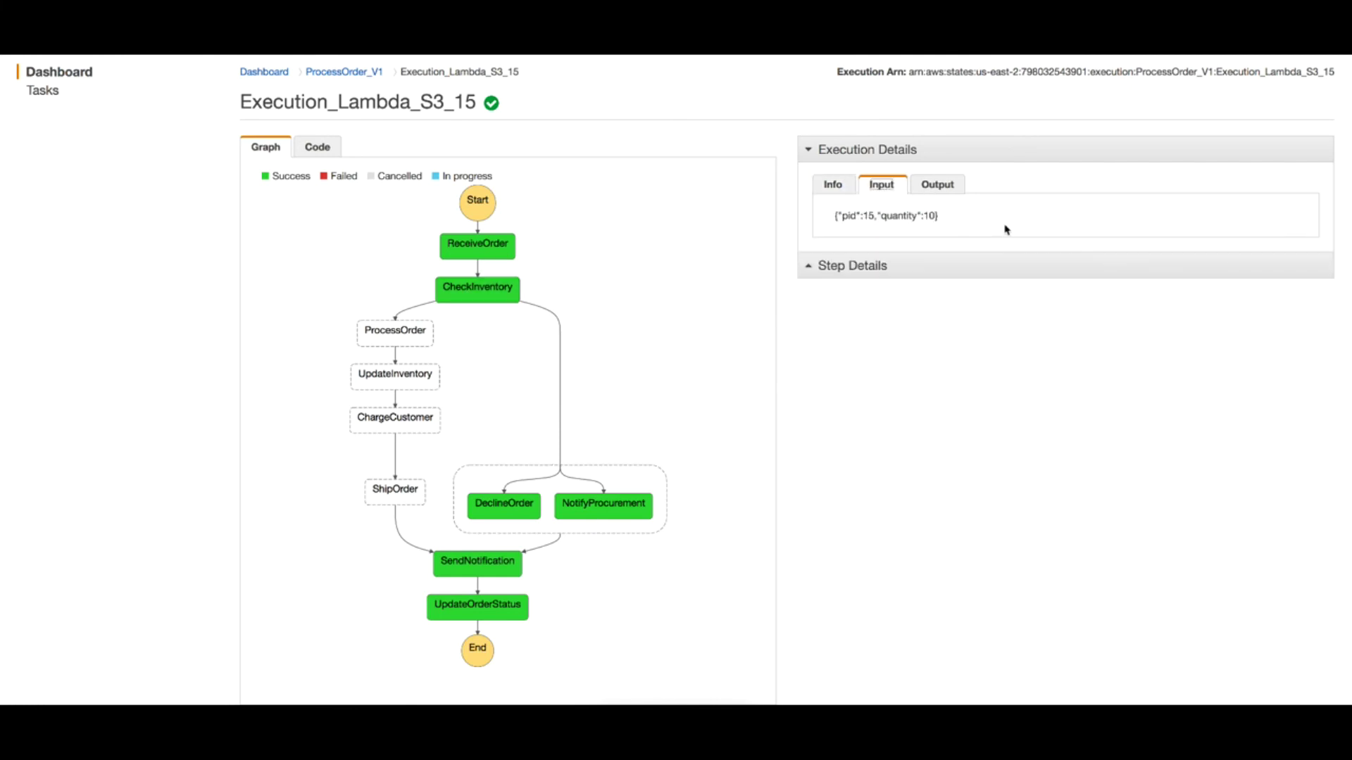
double_click(901, 217)
click(926, 215)
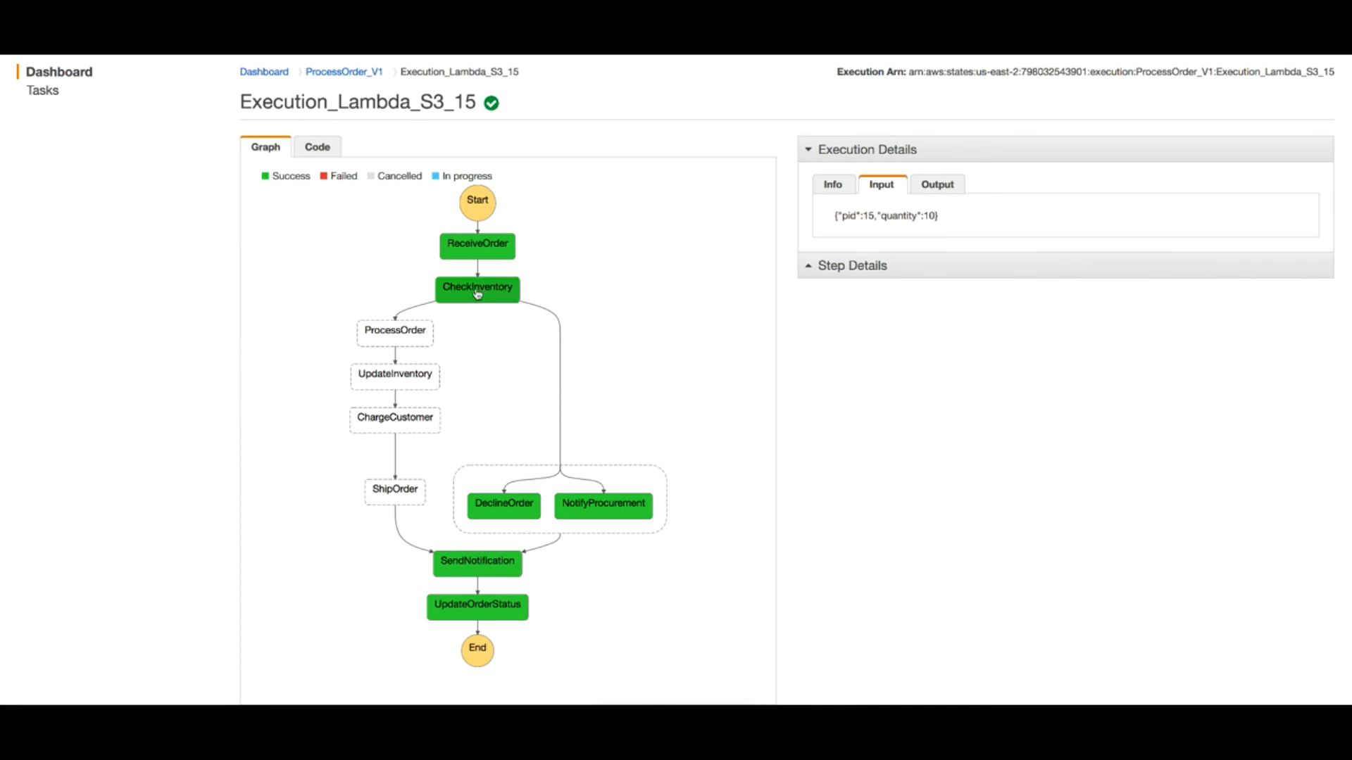
click(477, 294)
click(476, 256)
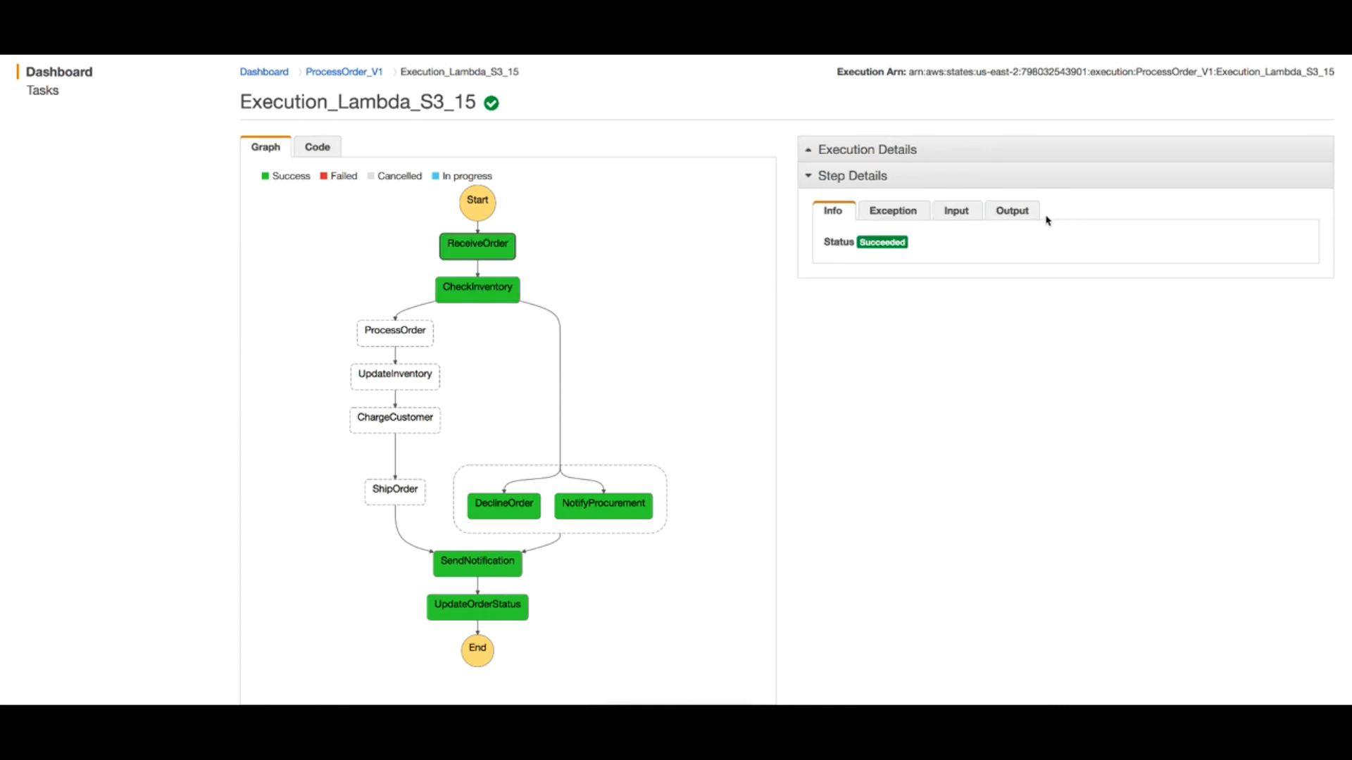
click(1014, 212)
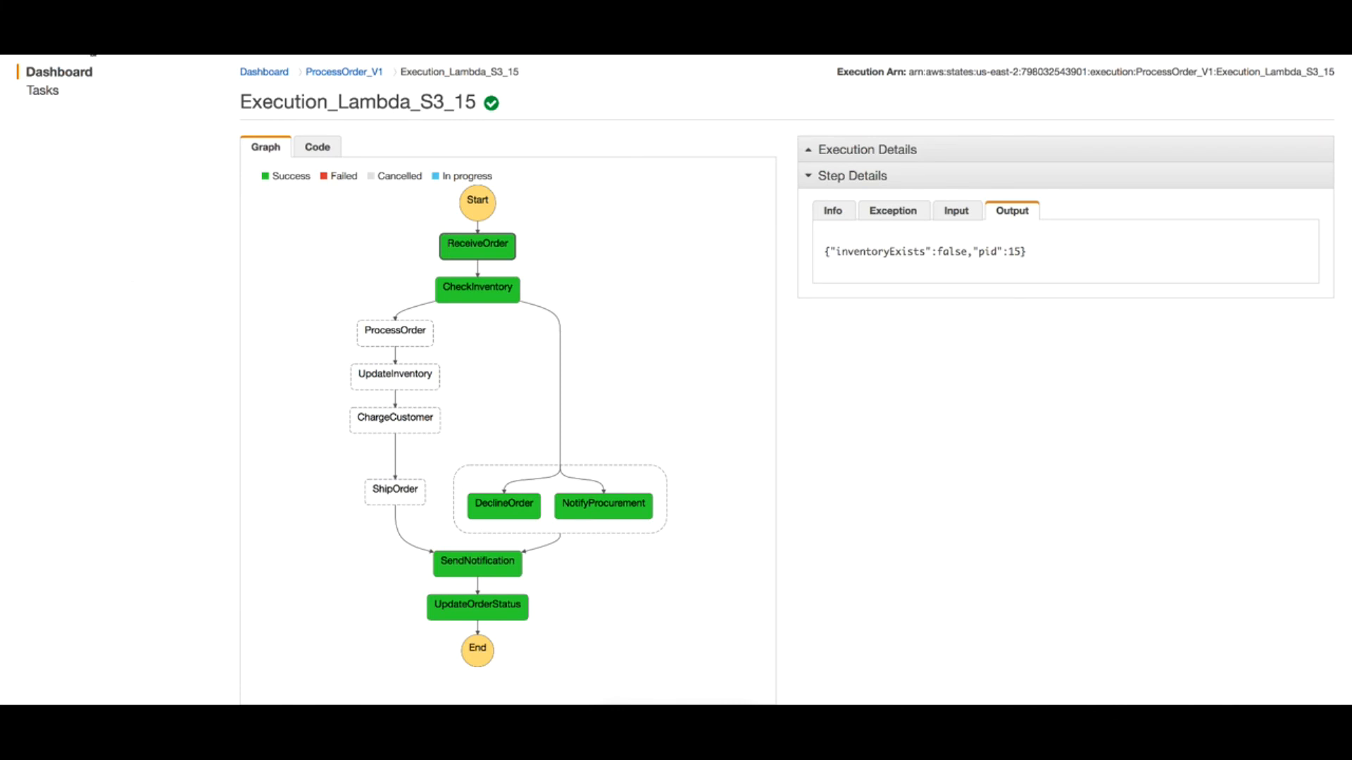
click(89, 55)
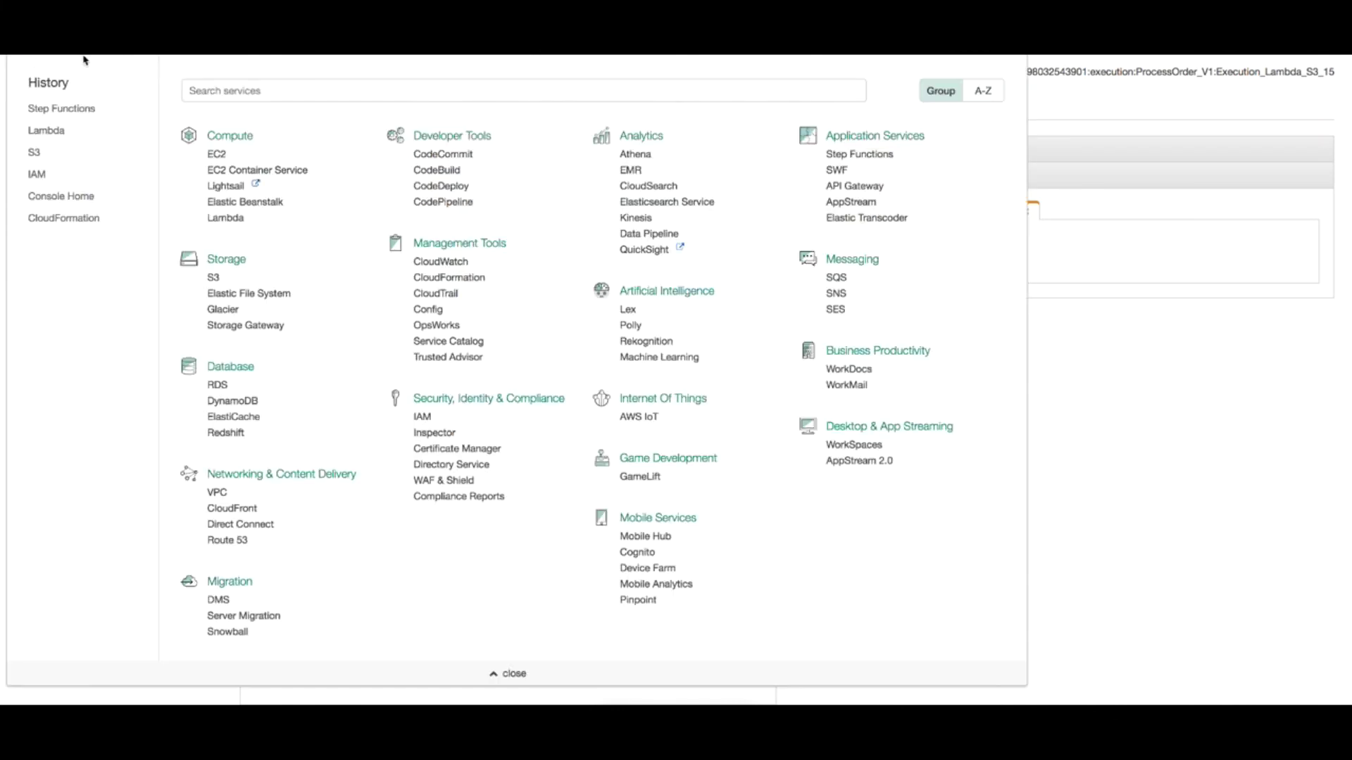
- From Lambda's ProcessOrder-S3 Monitoring view, open the latest CloudWatch log stream with both invocations
click(50, 132)
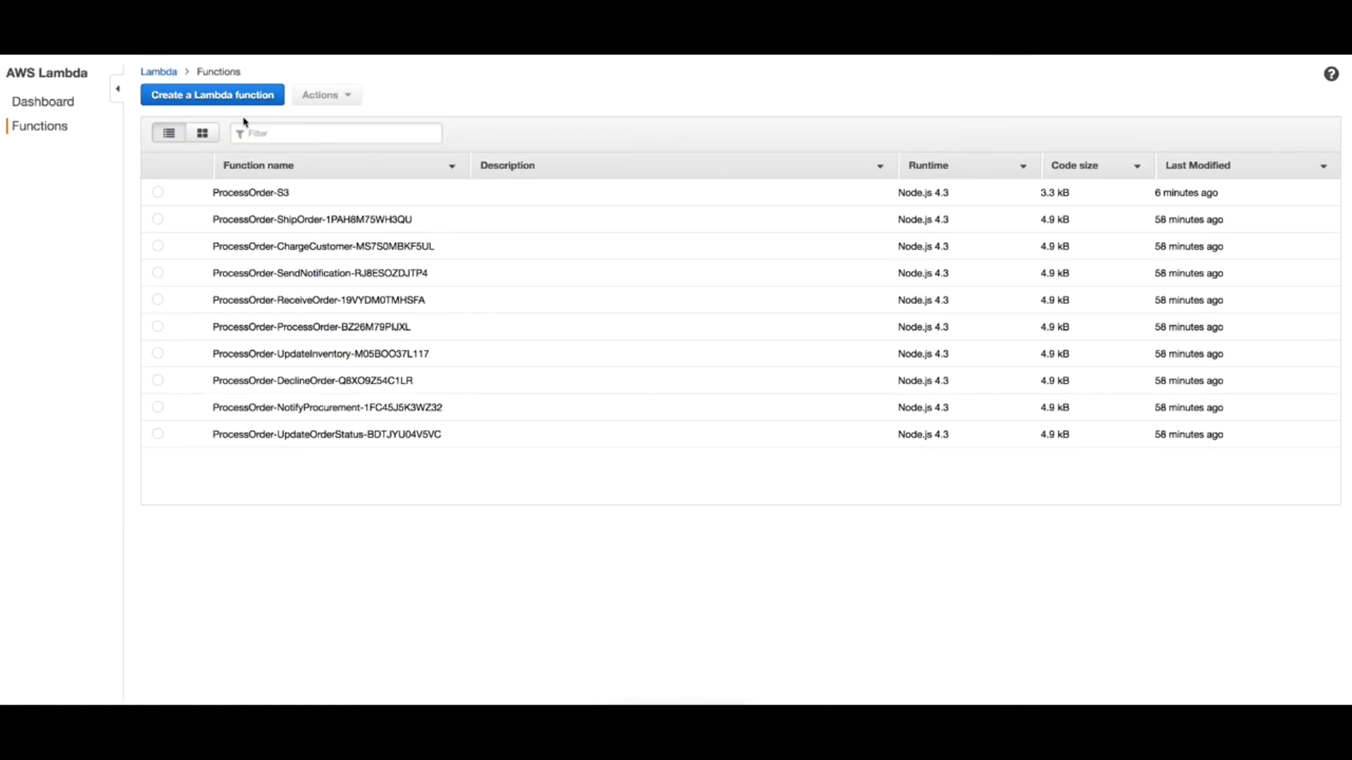
click(259, 193)
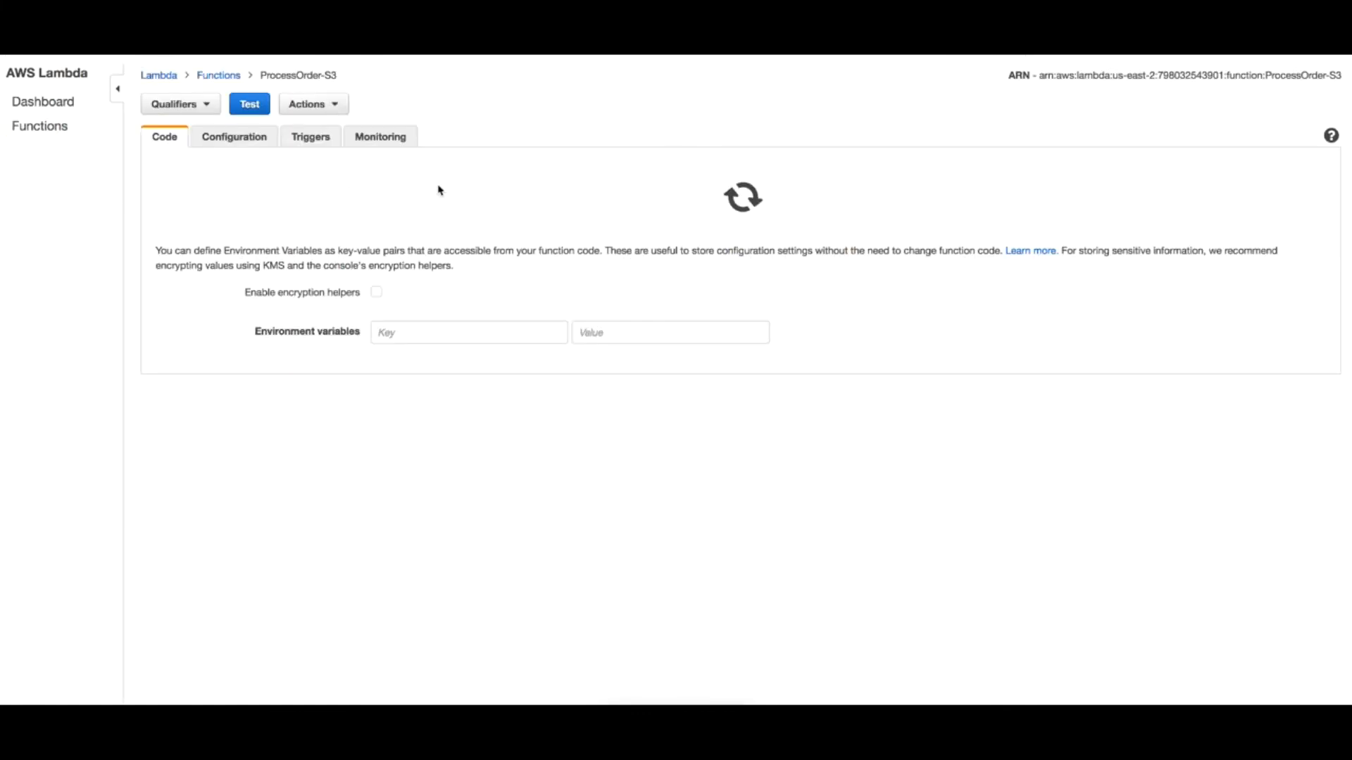
click(380, 190)
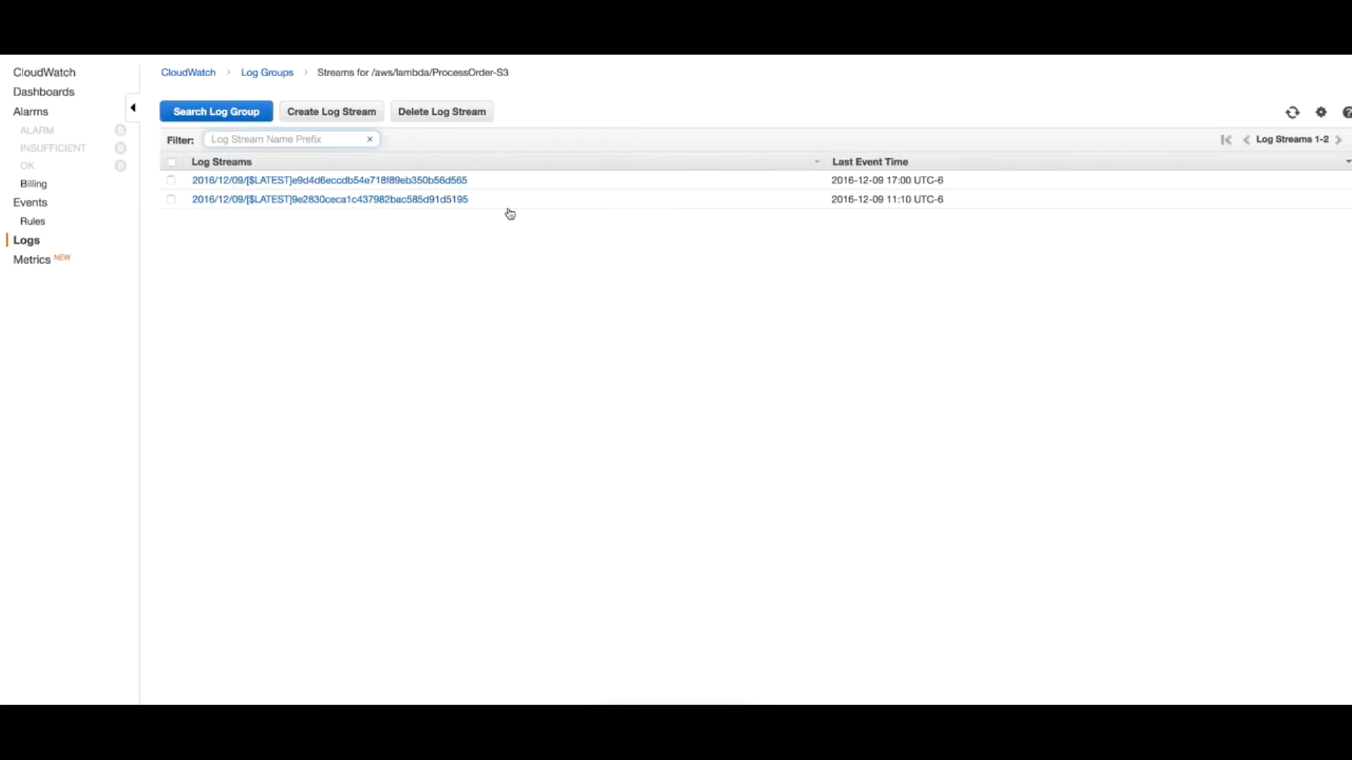
click(417, 179)
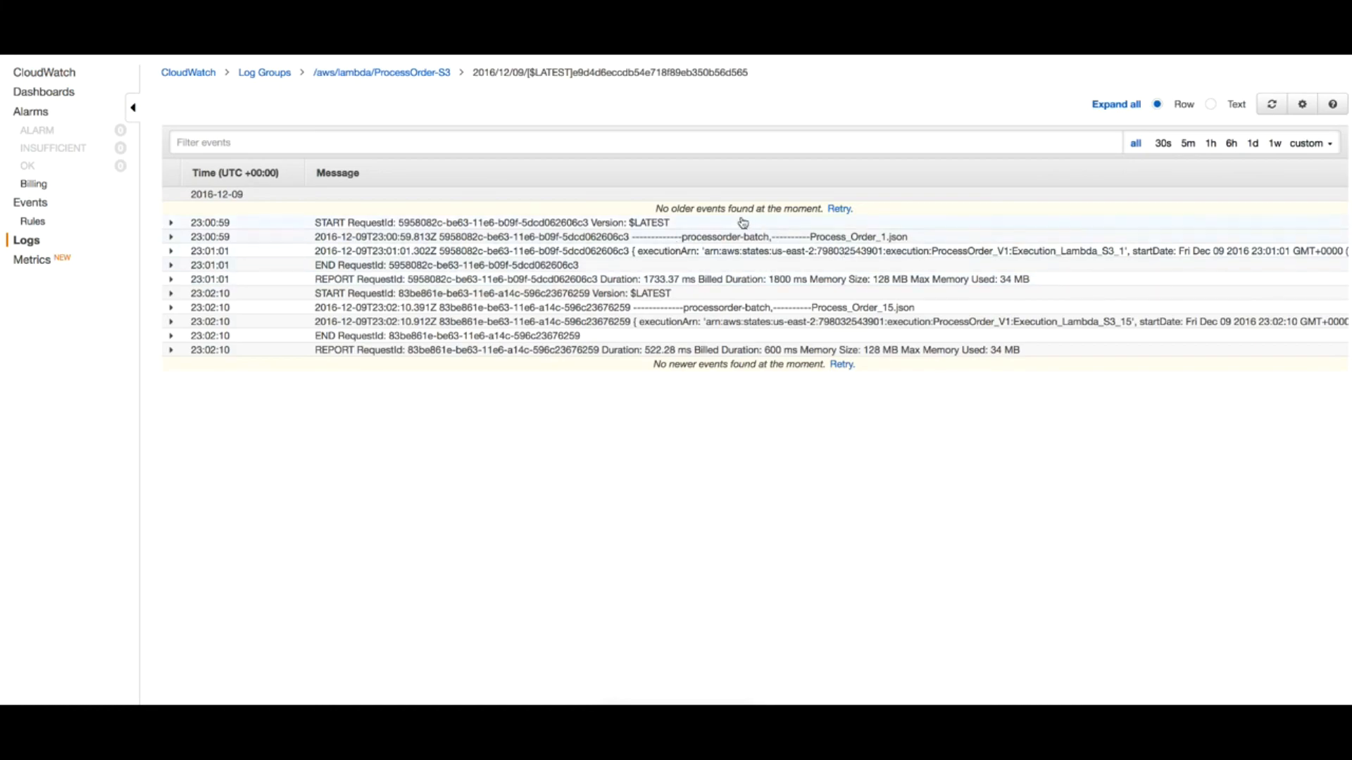
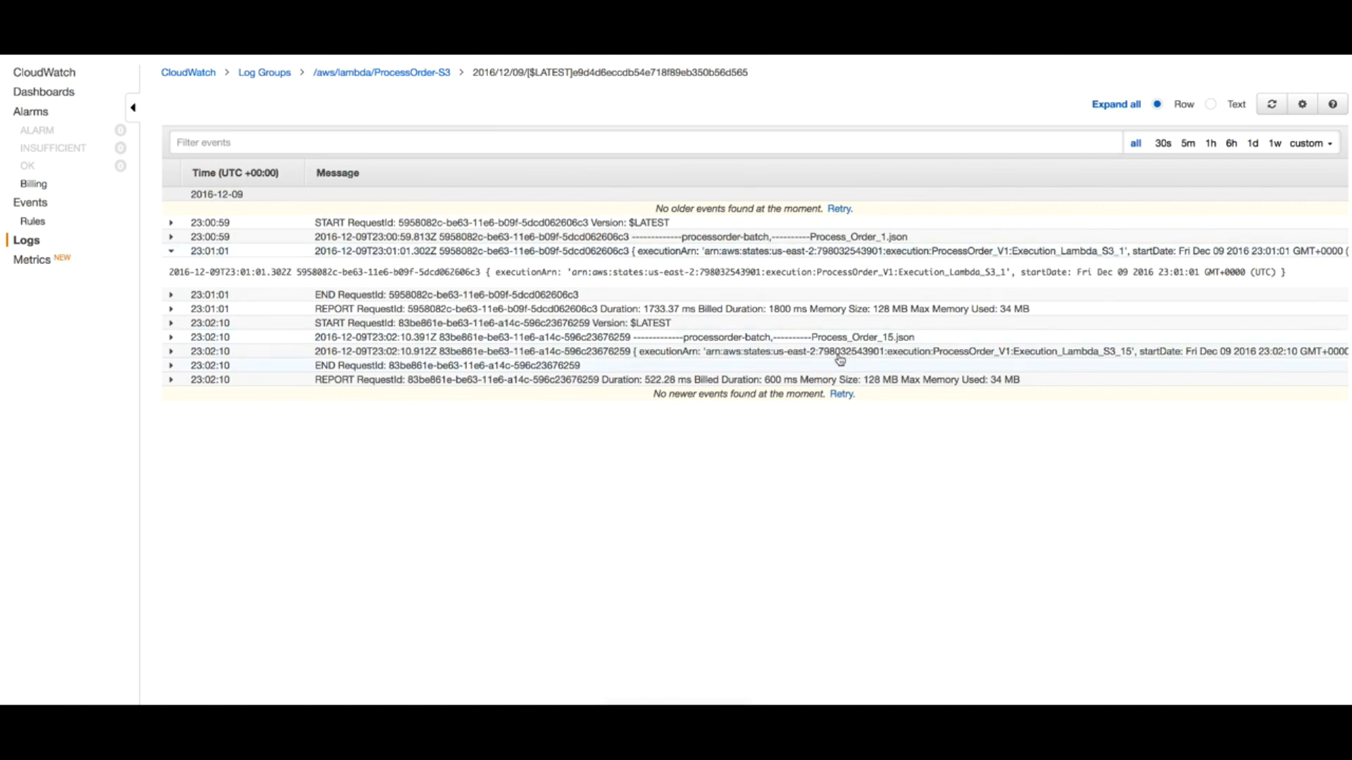
- Expand the 23:02:10 log event to reveal the full executionArn for Execution_Lambda_S3_15
click(914, 352)
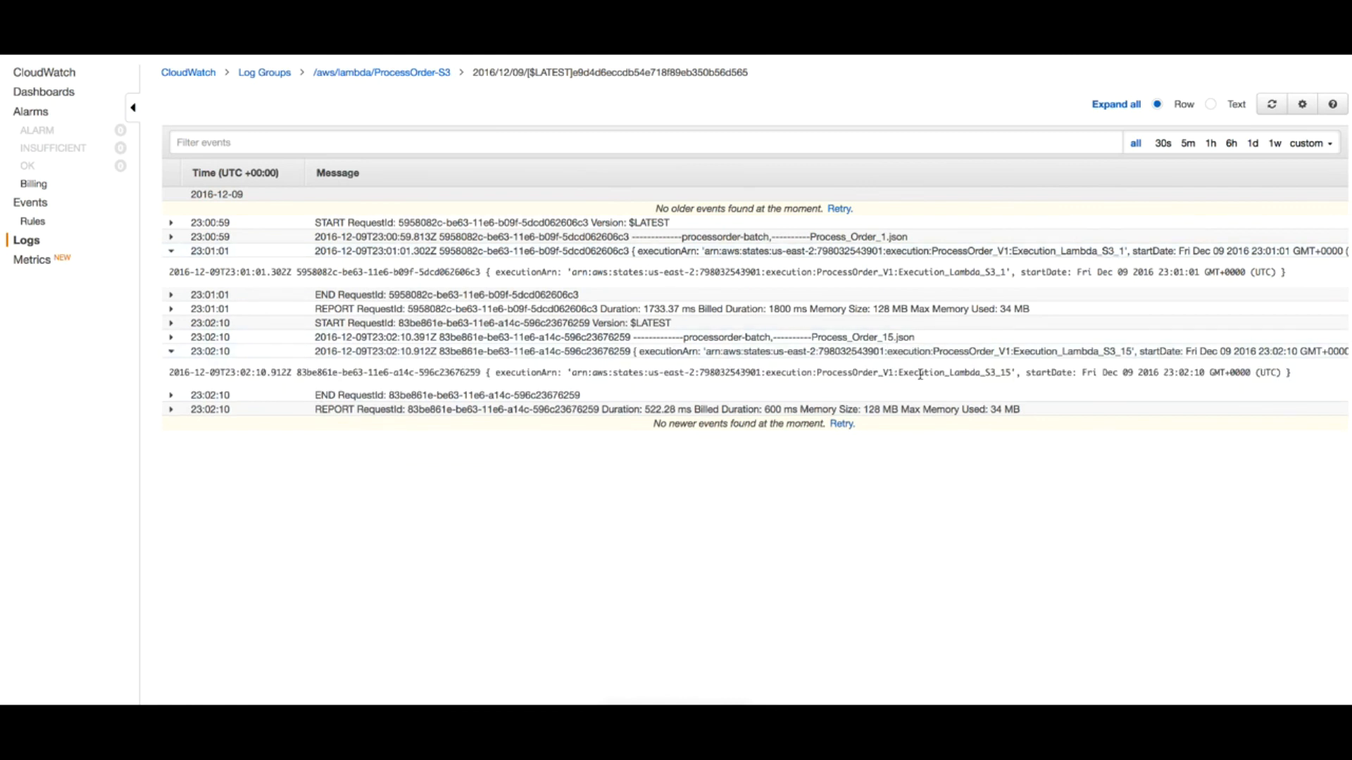